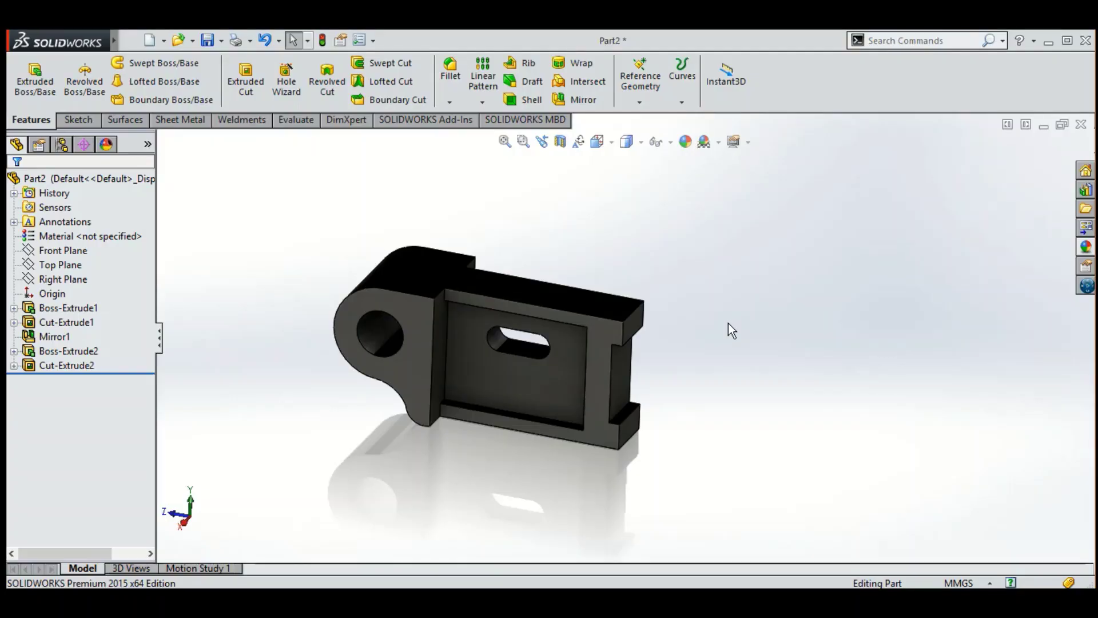
# Orbit and zoom around the finished black bracket to inspect it.
pyautogui.moveTo(728, 325)
pyautogui.mouseDown(button='middle')
pyautogui.moveTo(684, 294)
pyautogui.moveTo(652, 303)
pyautogui.moveTo(584, 363)
pyautogui.moveTo(610, 429)
pyautogui.moveTo(677, 353)
pyautogui.moveTo(755, 306)
pyautogui.moveTo(770, 317)
pyautogui.moveTo(722, 366)
pyautogui.moveTo(698, 350)
pyautogui.moveTo(711, 404)
pyautogui.mouseUp(button='middle')
pyautogui.moveTo(702, 345)
pyautogui.mouseDown(button='middle')
pyautogui.moveTo(706, 368)
pyautogui.moveTo(637, 406)
pyautogui.mouseUp(button='middle')
pyautogui.scroll(-3, 638, 407)
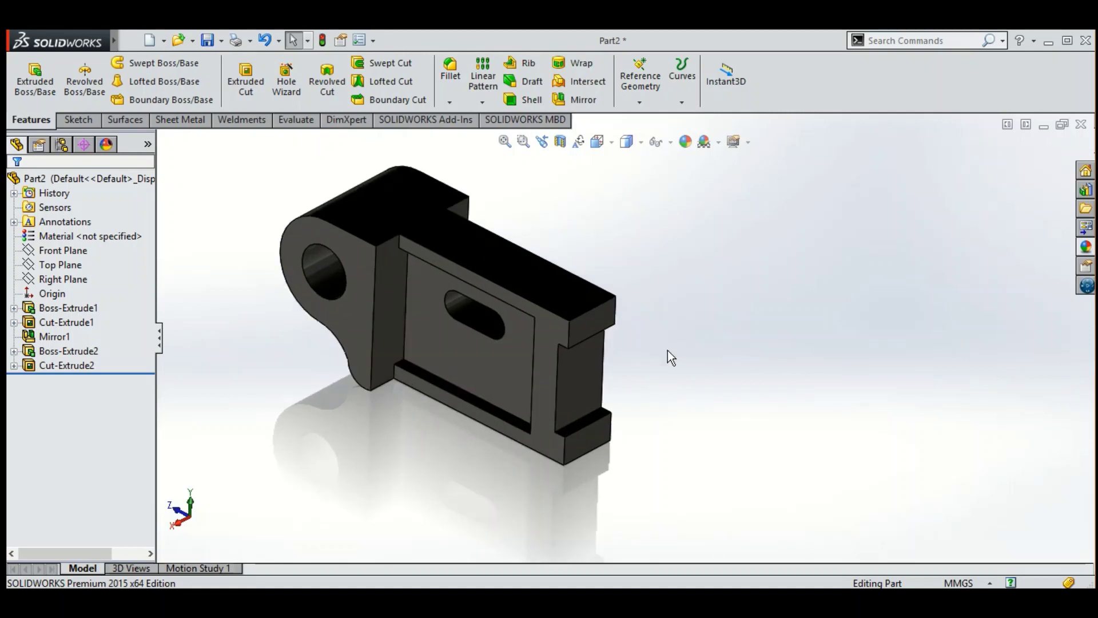
pyautogui.scroll(2, 668, 350)
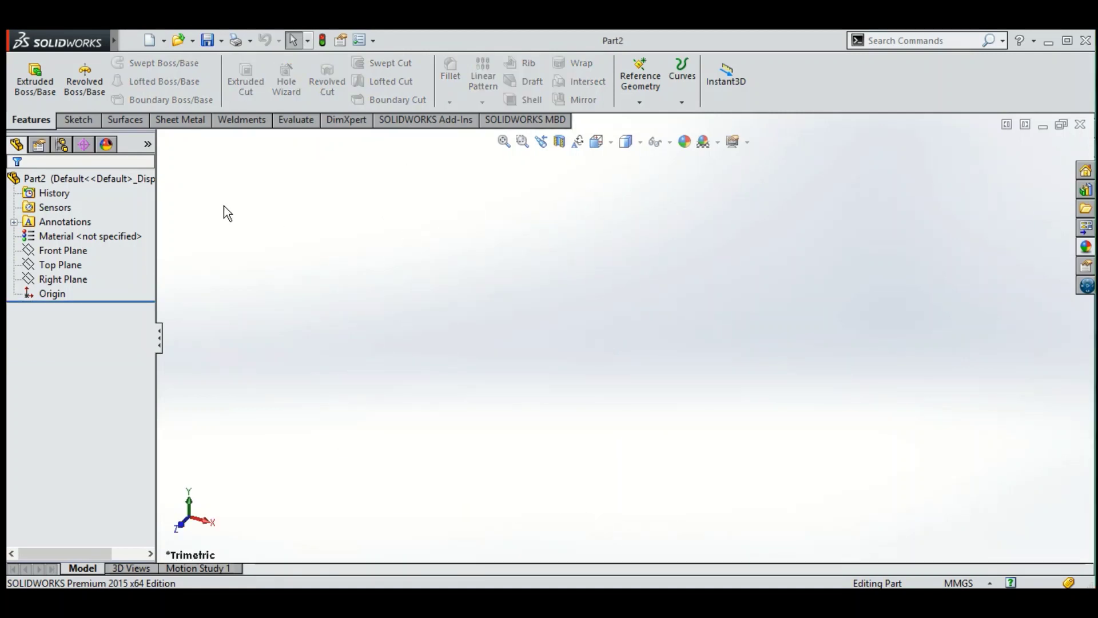
# Start a new sketch on the Right Plane.
pyautogui.click(81, 122)
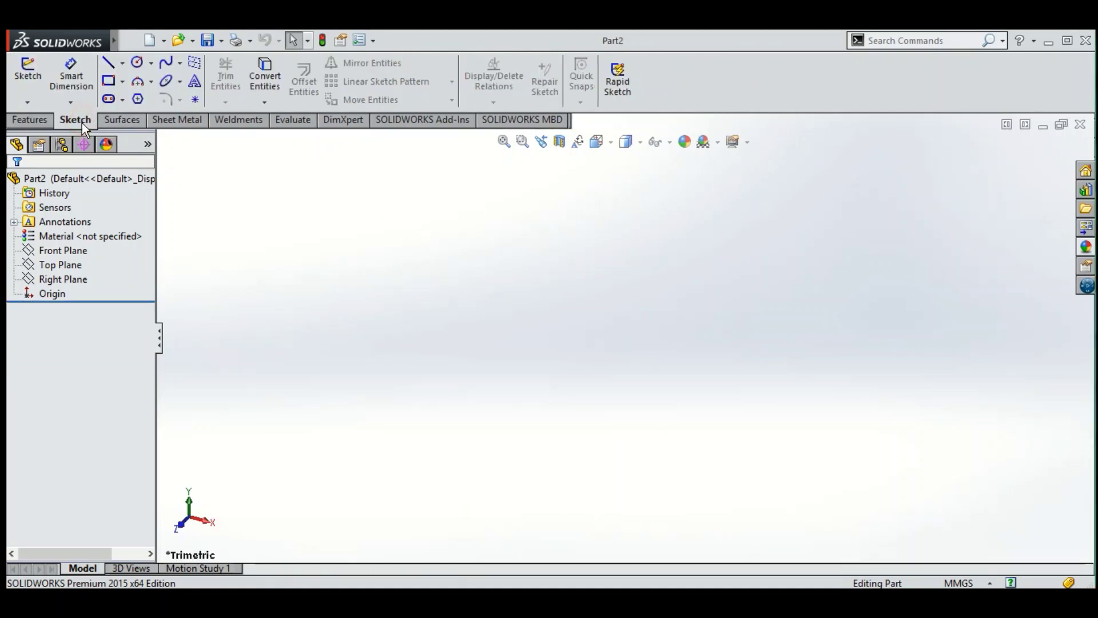
pyautogui.click(30, 77)
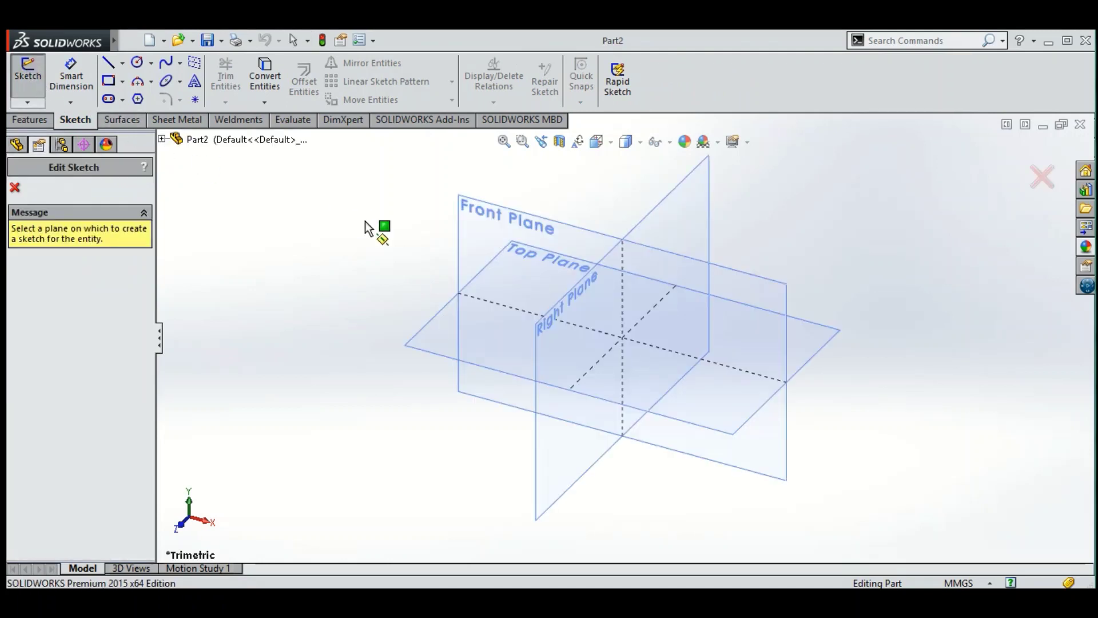
pyautogui.click(651, 215)
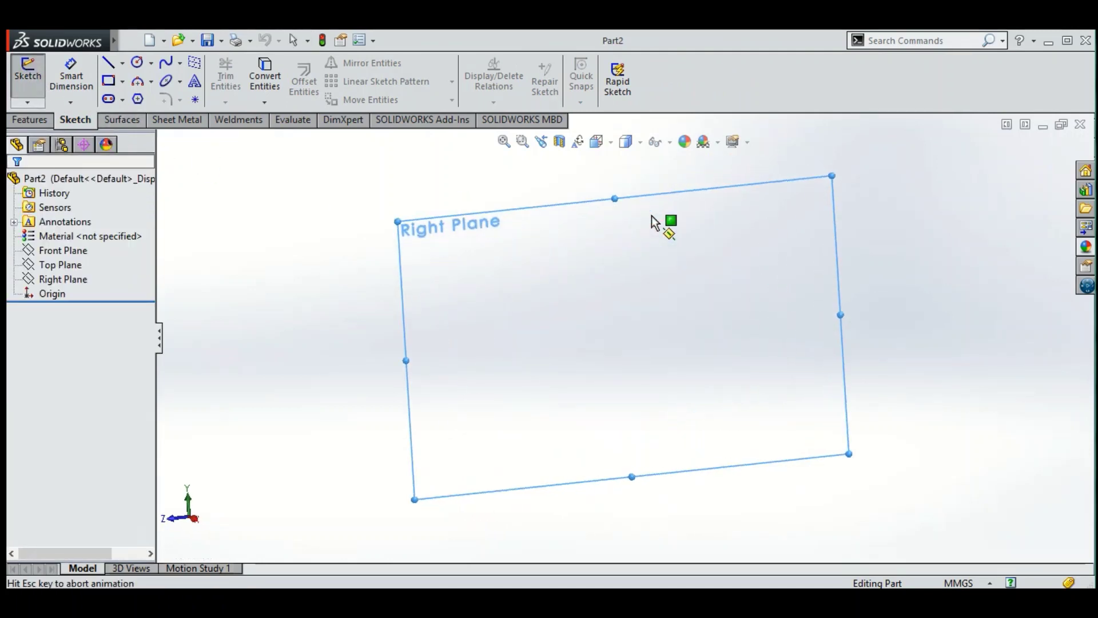
# Draw a center rectangle on the origin, wider than tall.
pyautogui.click(124, 82)
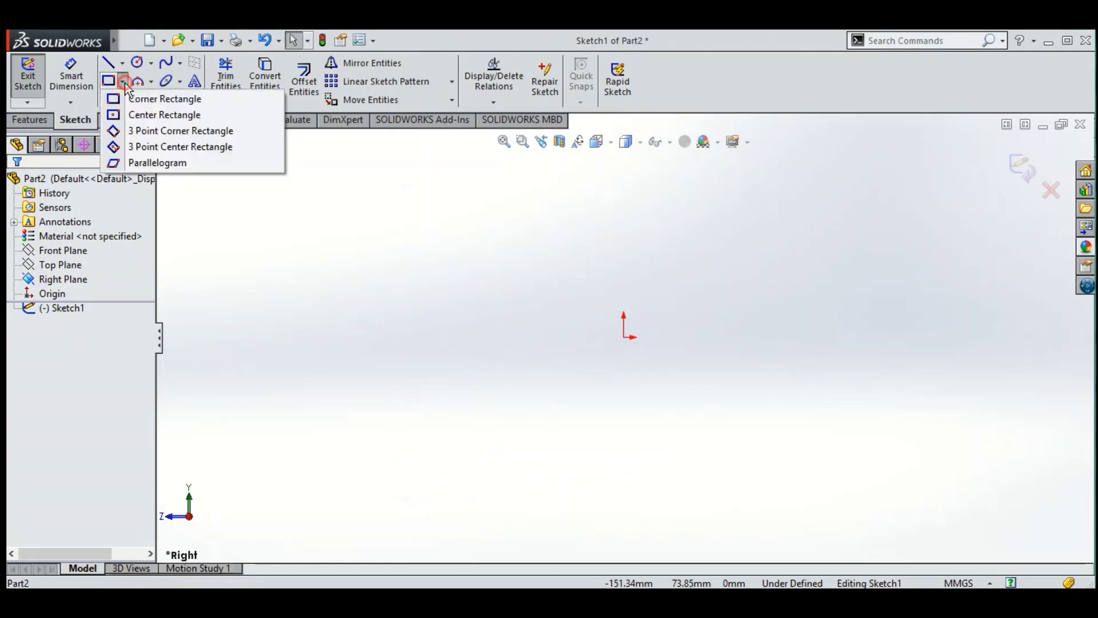
pyautogui.click(138, 115)
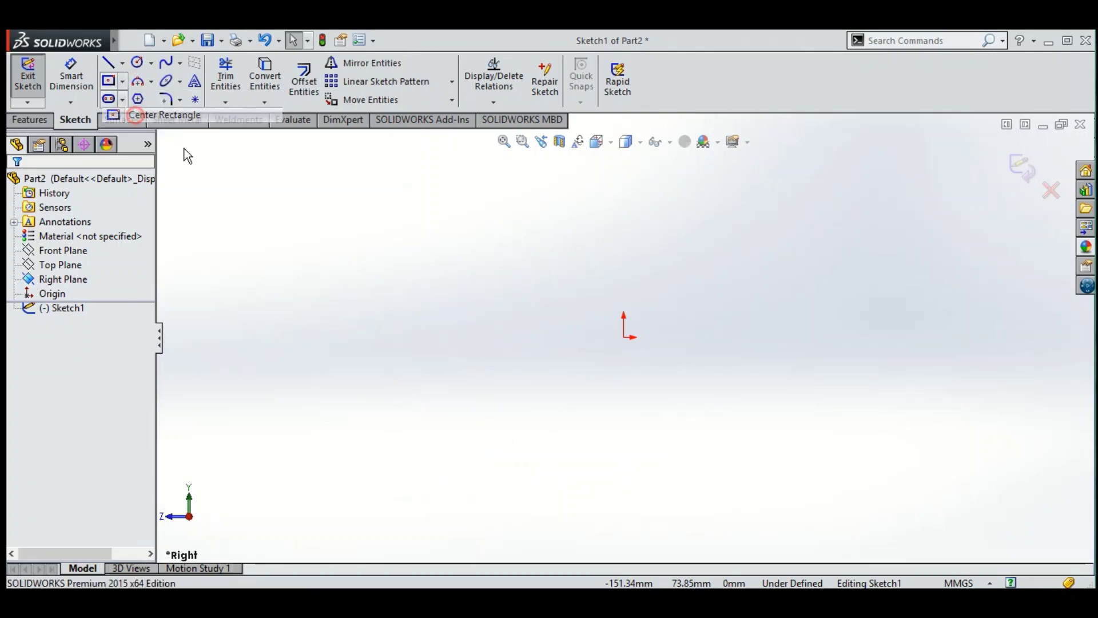
pyautogui.click(624, 338)
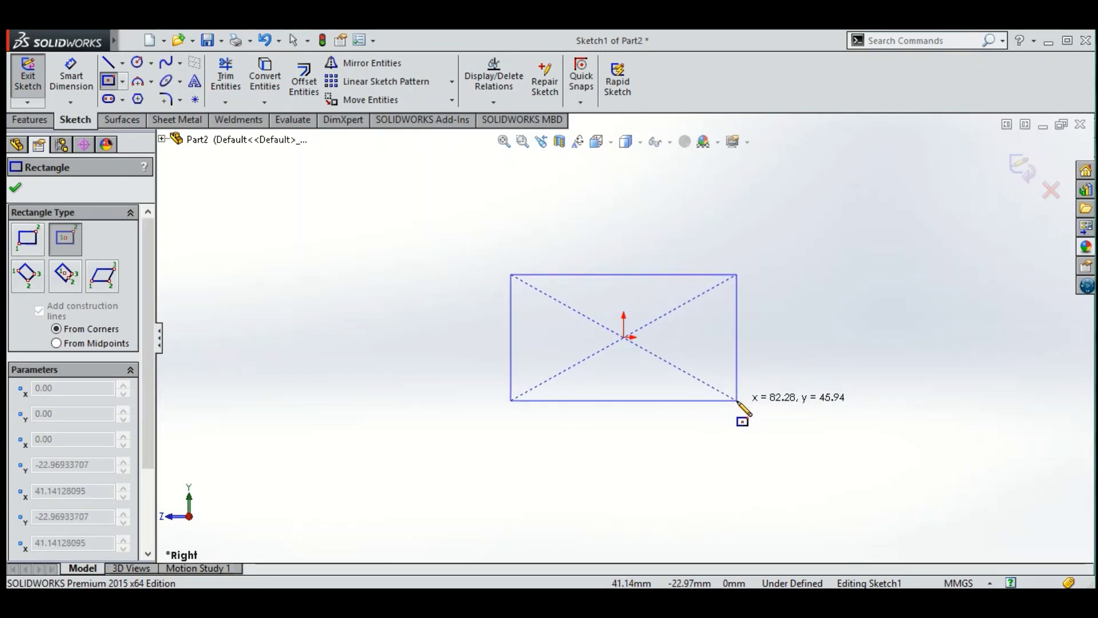
pyautogui.click(737, 401)
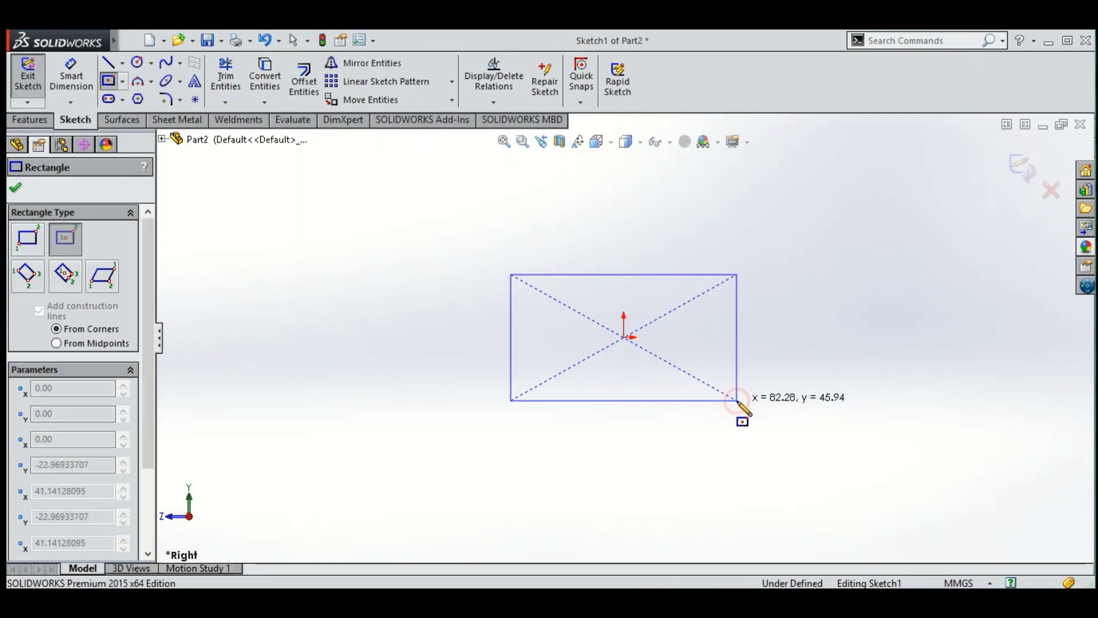
pyautogui.click(15, 190)
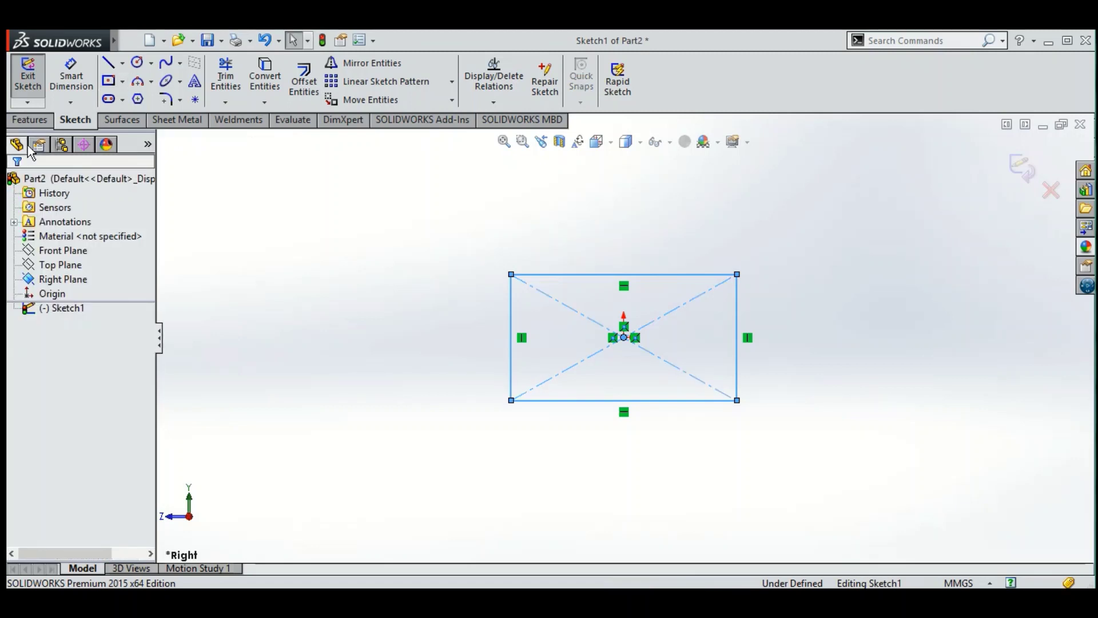
# Dimension the rectangle's bottom edge to 85 mm and its right edge to 62 mm.
pyautogui.click(70, 78)
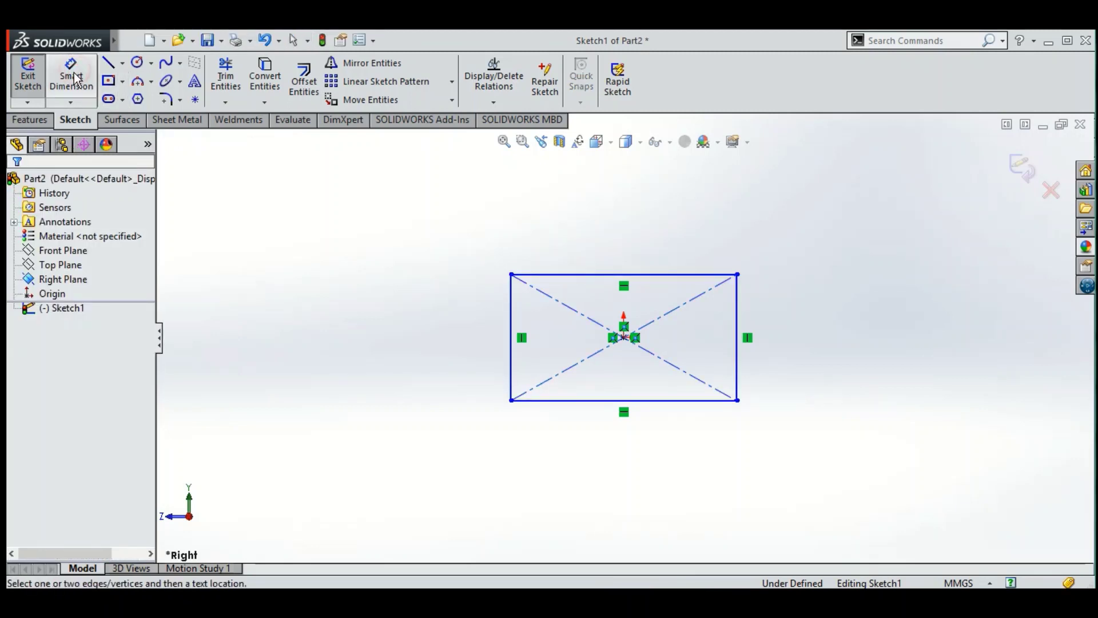
pyautogui.click(582, 401)
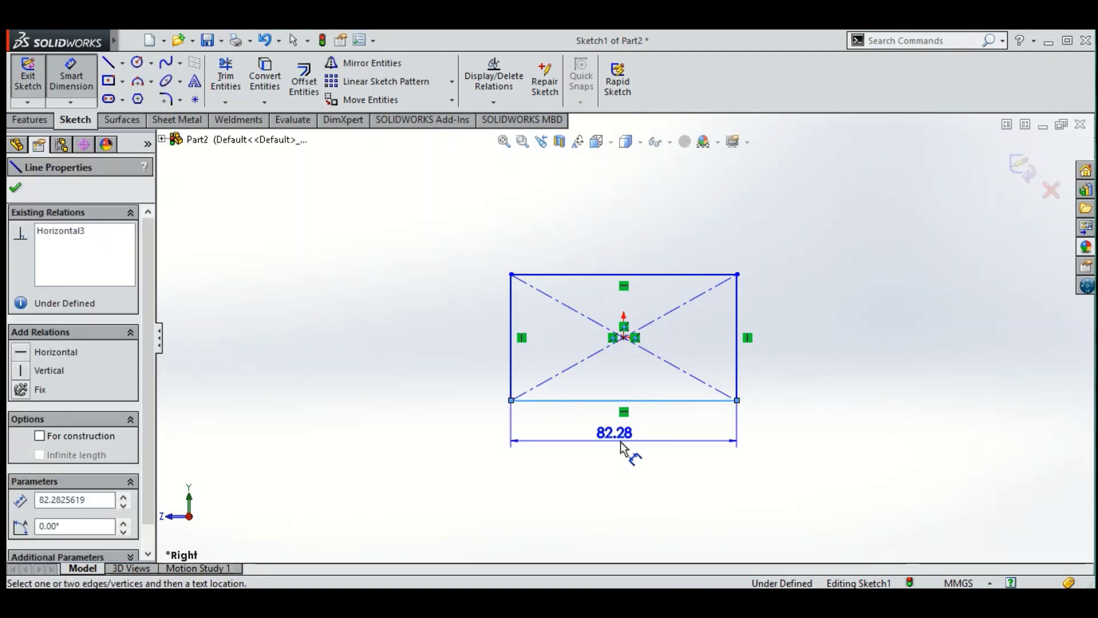
pyautogui.click(624, 451)
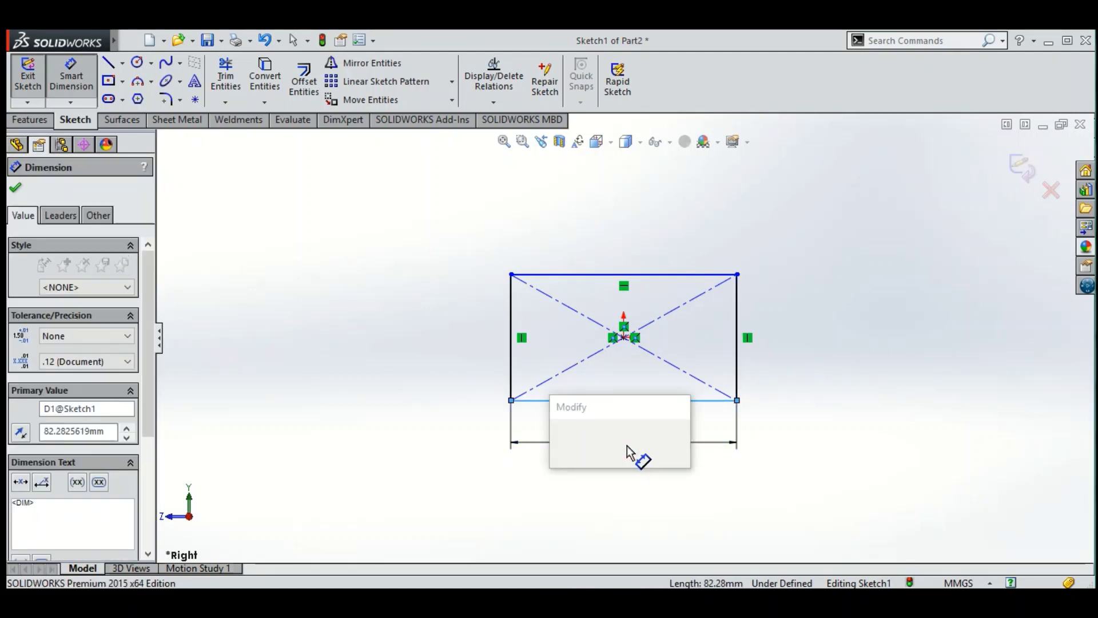
pyautogui.write('85')
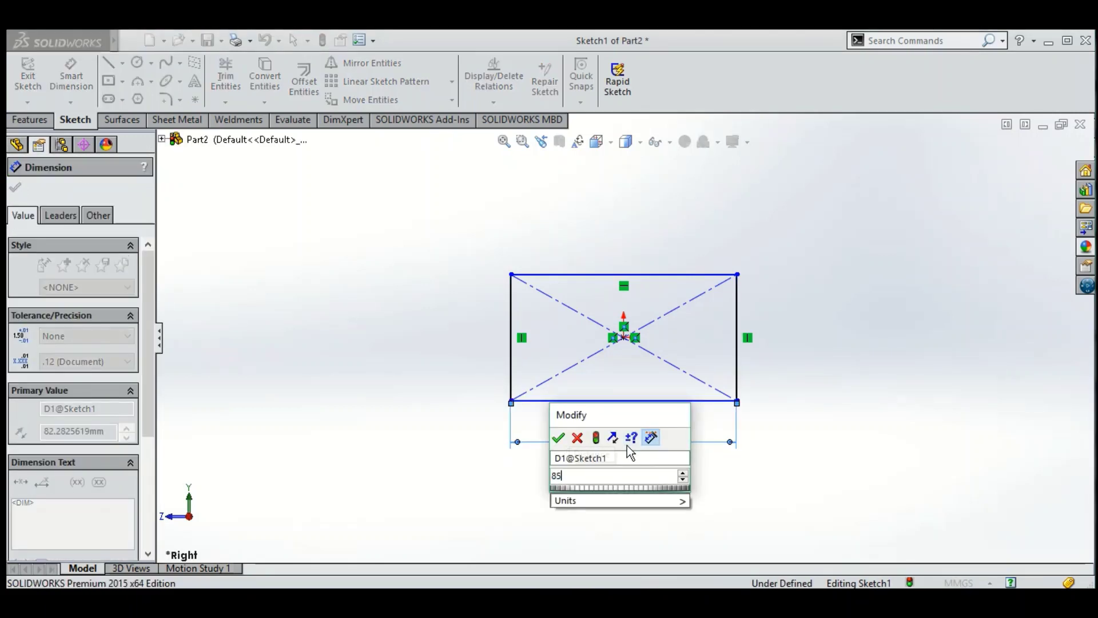
pyautogui.press('Return')
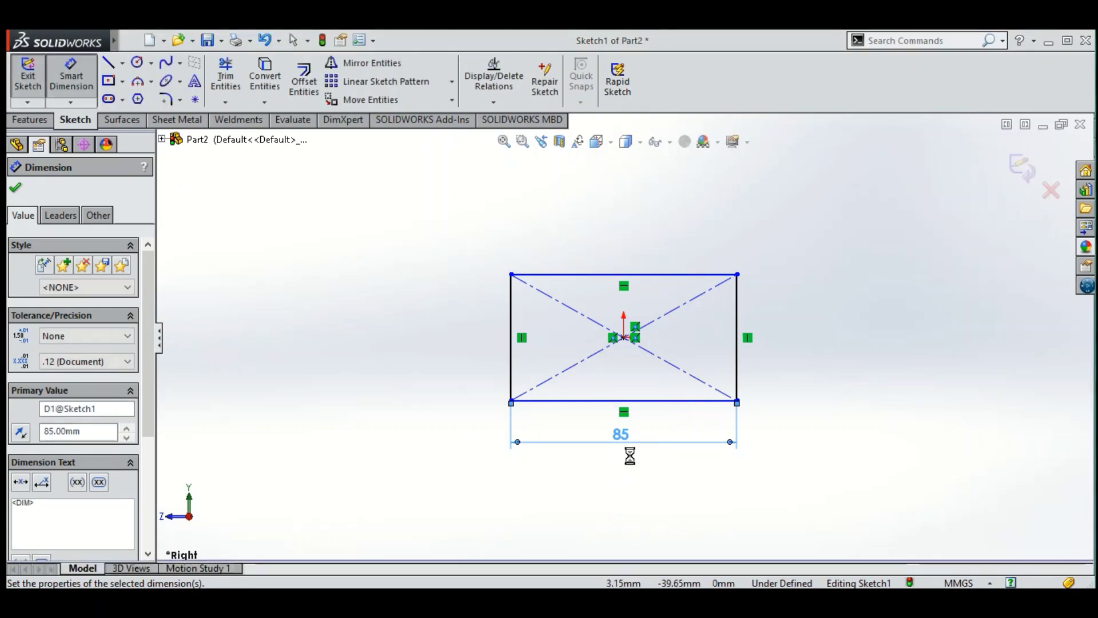
pyautogui.click(745, 350)
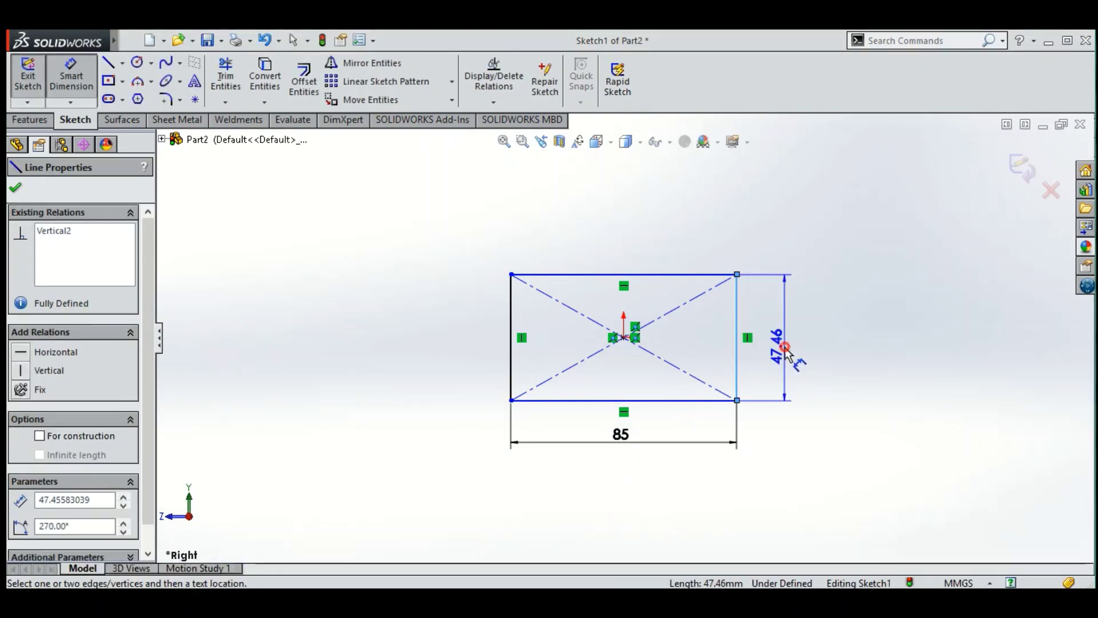
pyautogui.click(783, 360)
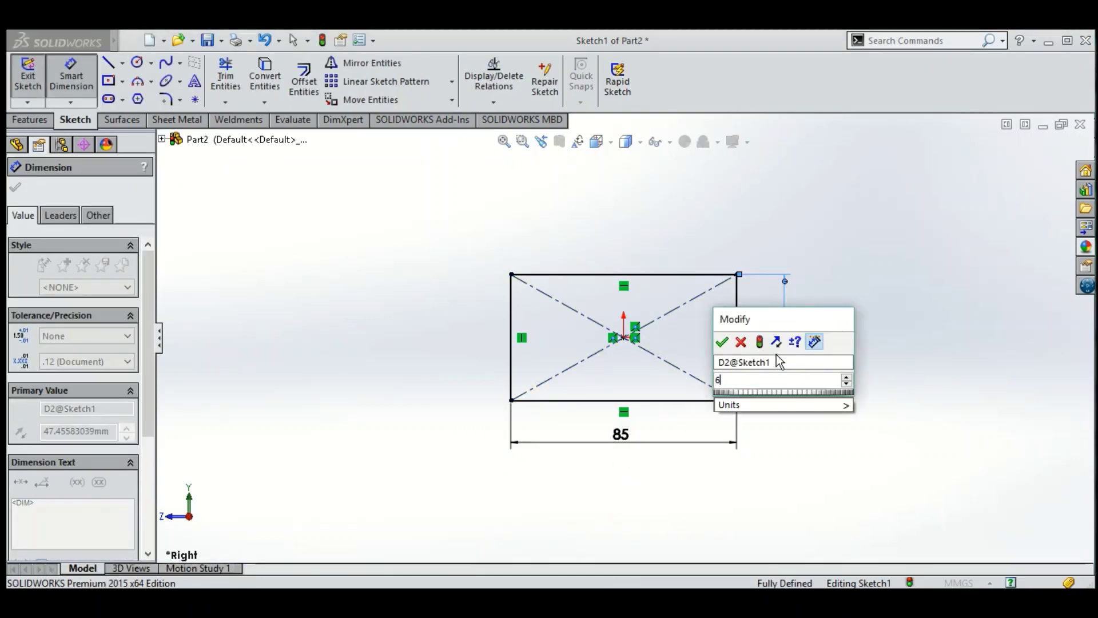
pyautogui.write('62')
pyautogui.press('Return')
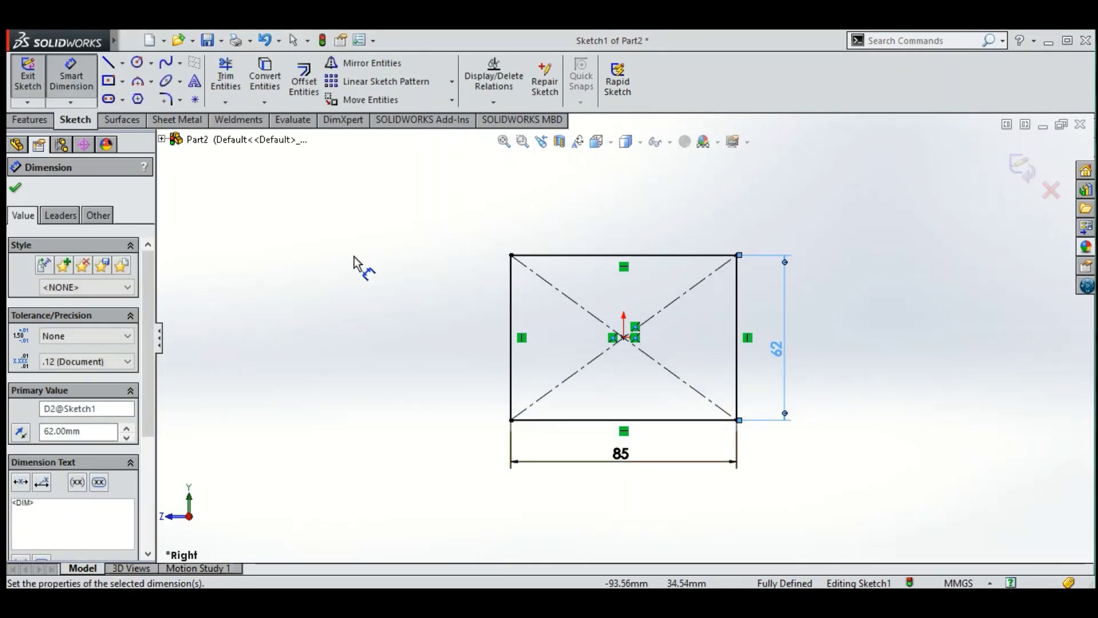
pyautogui.click(16, 190)
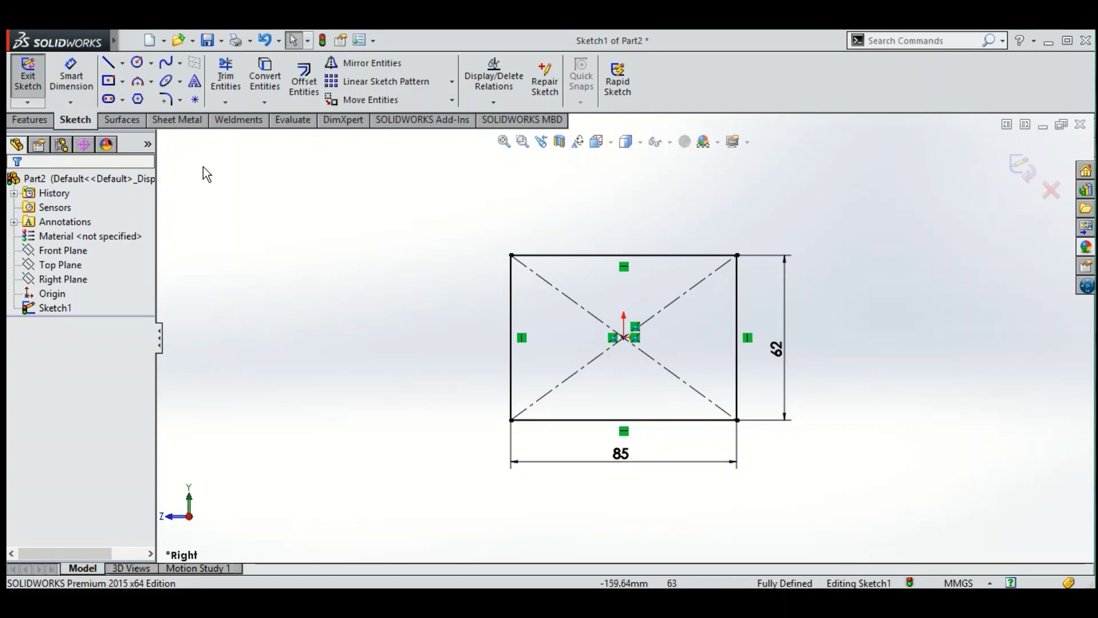
# Place two sketch points on the rectangle's right edge, one low and one high.
pyautogui.click(195, 102)
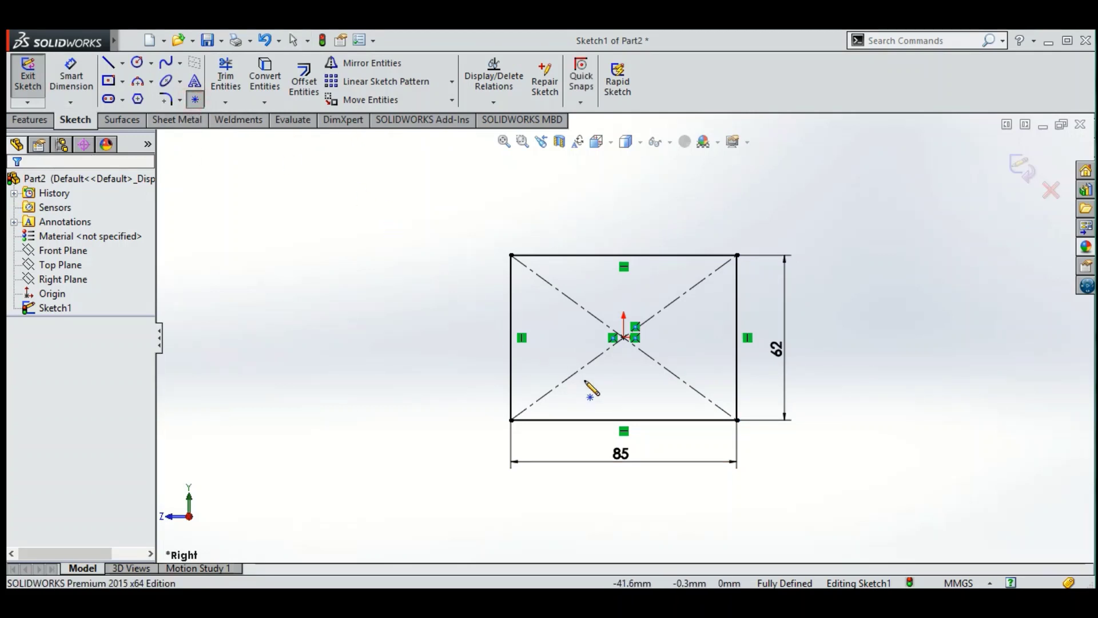
pyautogui.click(737, 384)
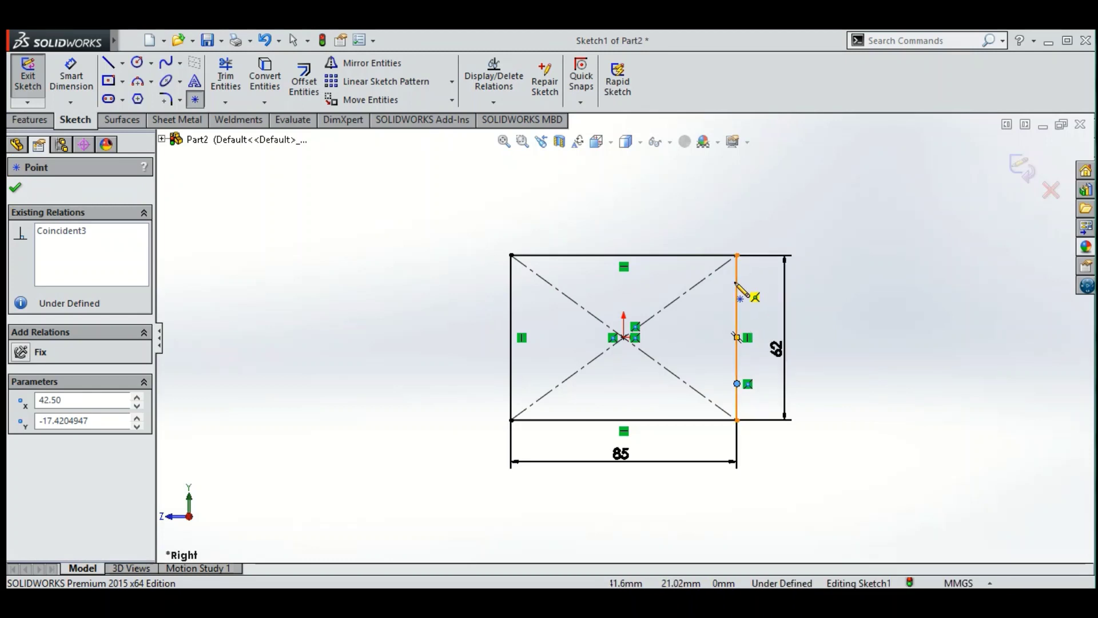
pyautogui.click(736, 284)
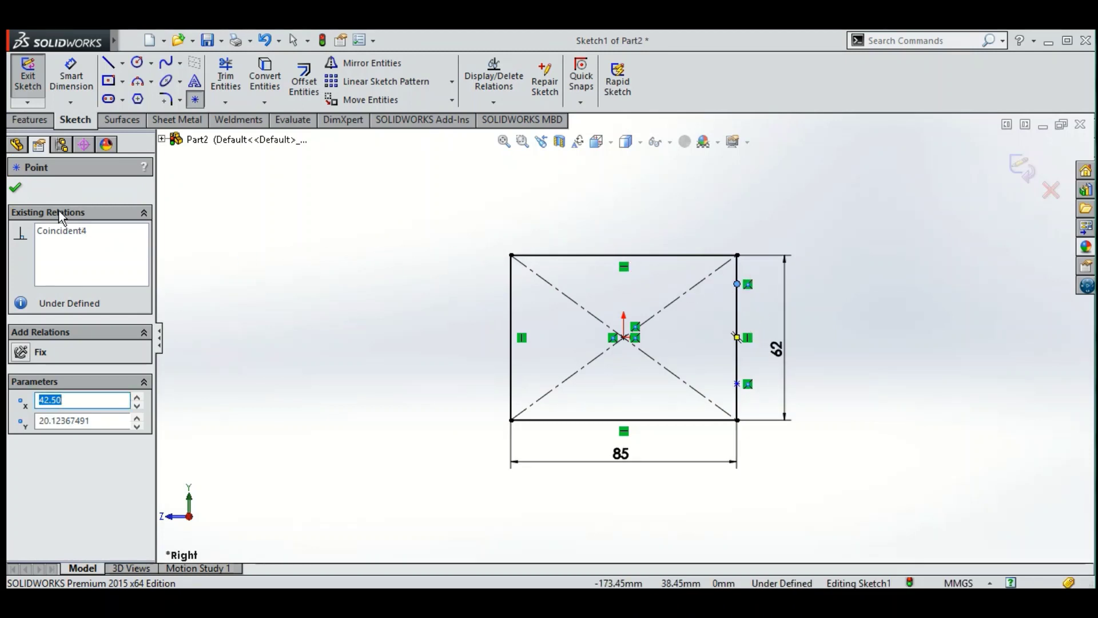
pyautogui.click(16, 188)
# Dimension each point 12 mm from its nearest right-edge corner.
pyautogui.click(71, 77)
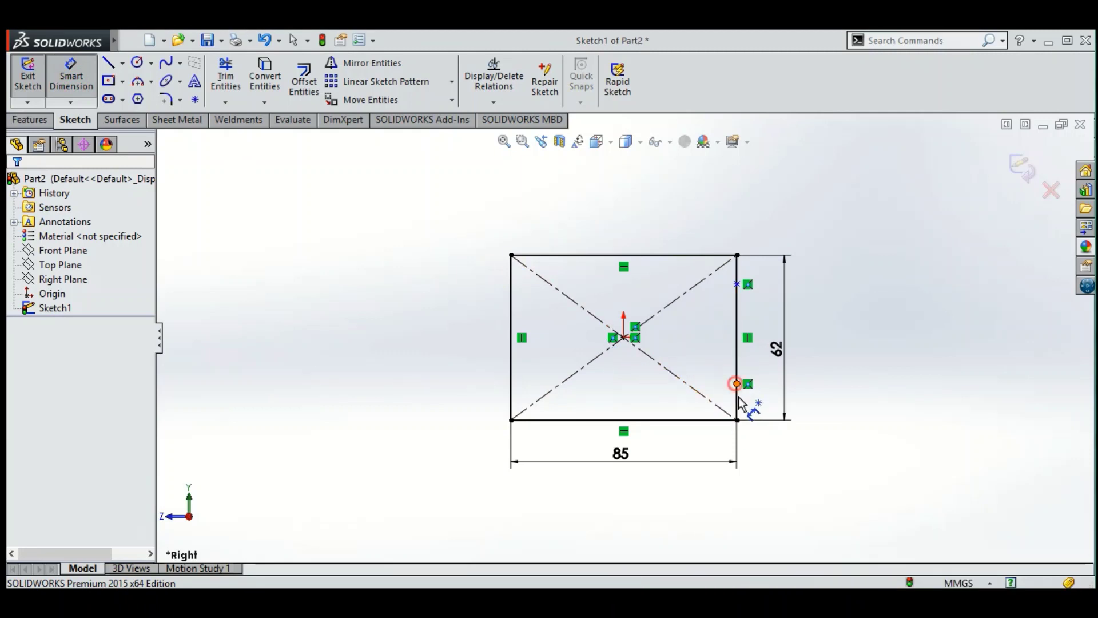
pyautogui.click(737, 384)
pyautogui.click(736, 419)
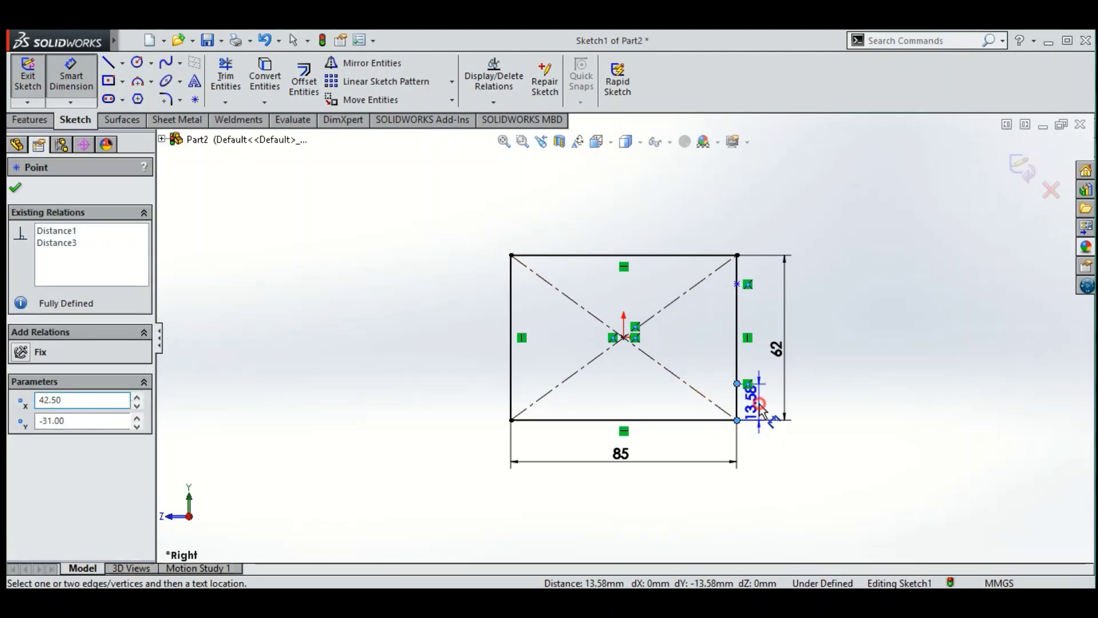
pyautogui.click(761, 408)
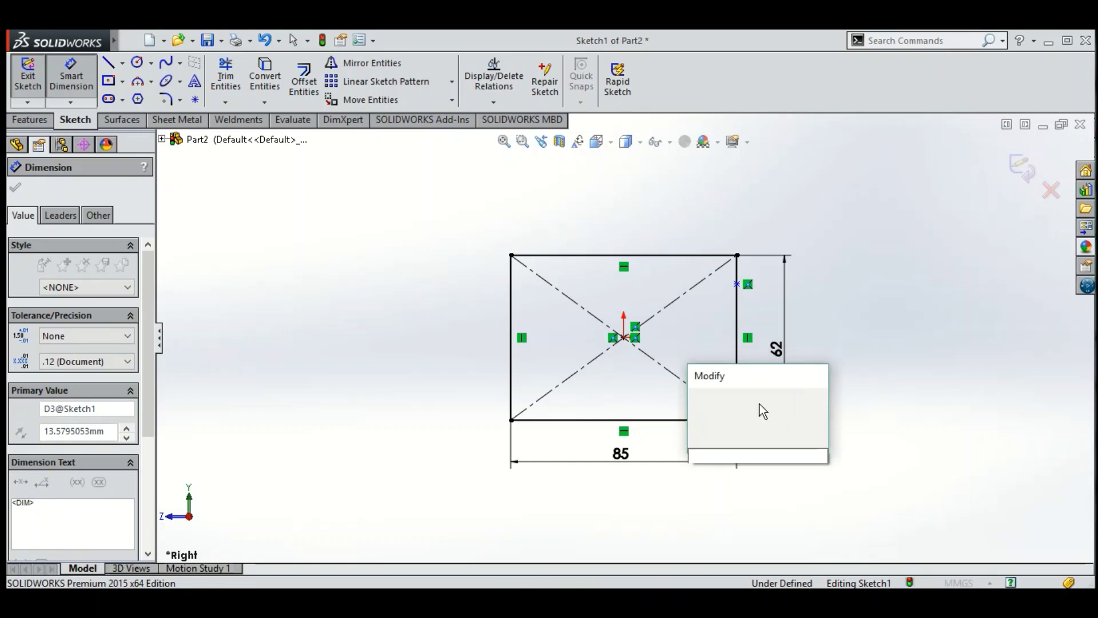
pyautogui.write('12')
pyautogui.press('Return')
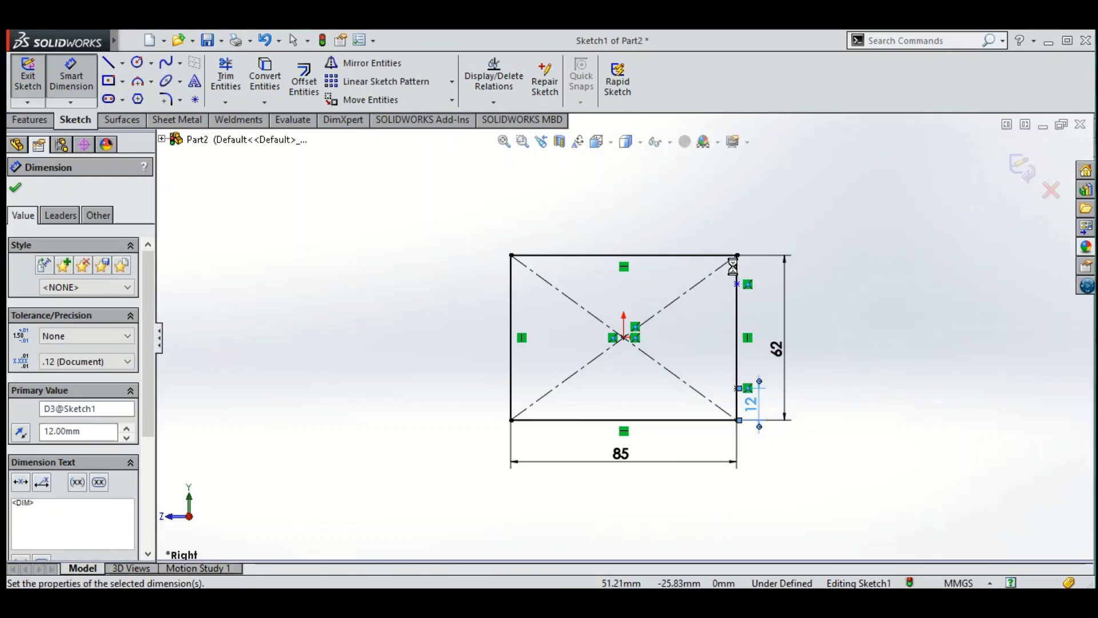
pyautogui.click(736, 255)
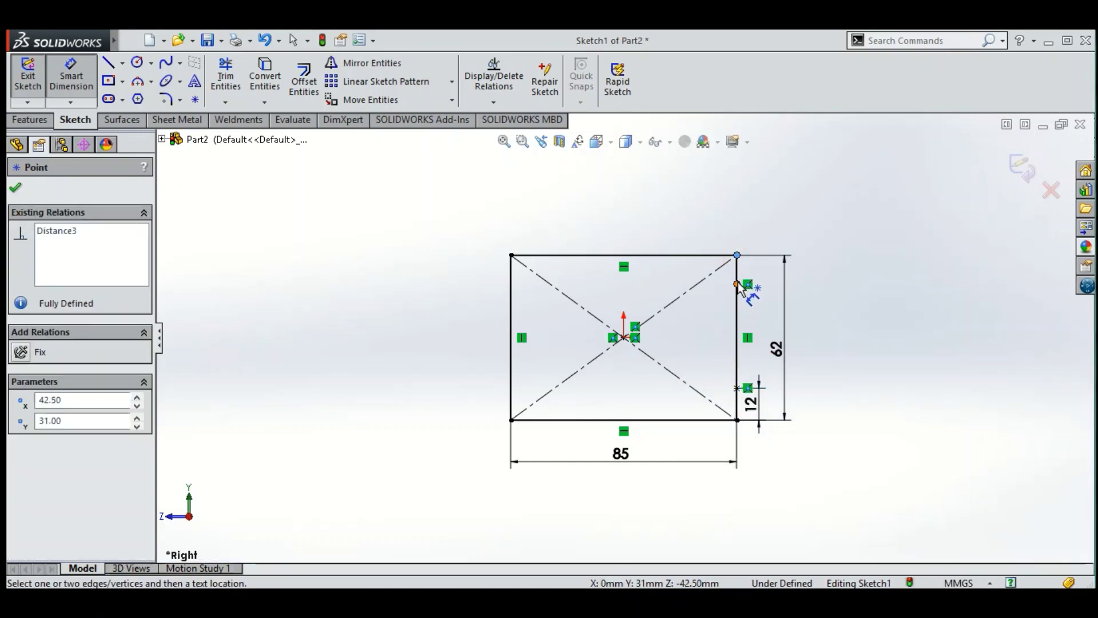
pyautogui.click(737, 284)
pyautogui.click(768, 277)
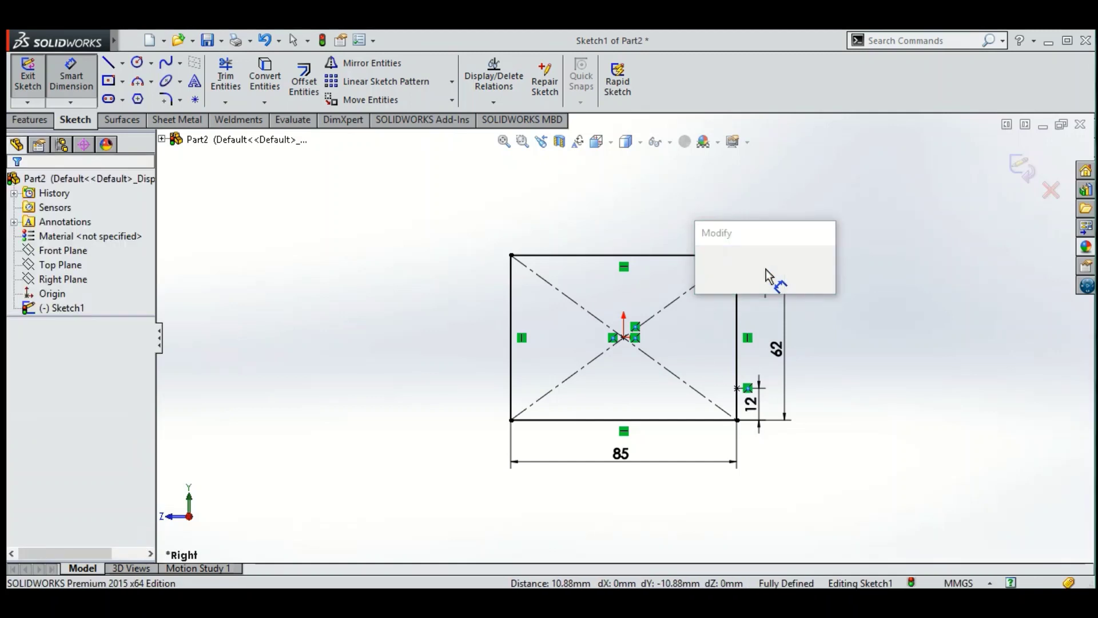
pyautogui.write('12')
pyautogui.press('Return')
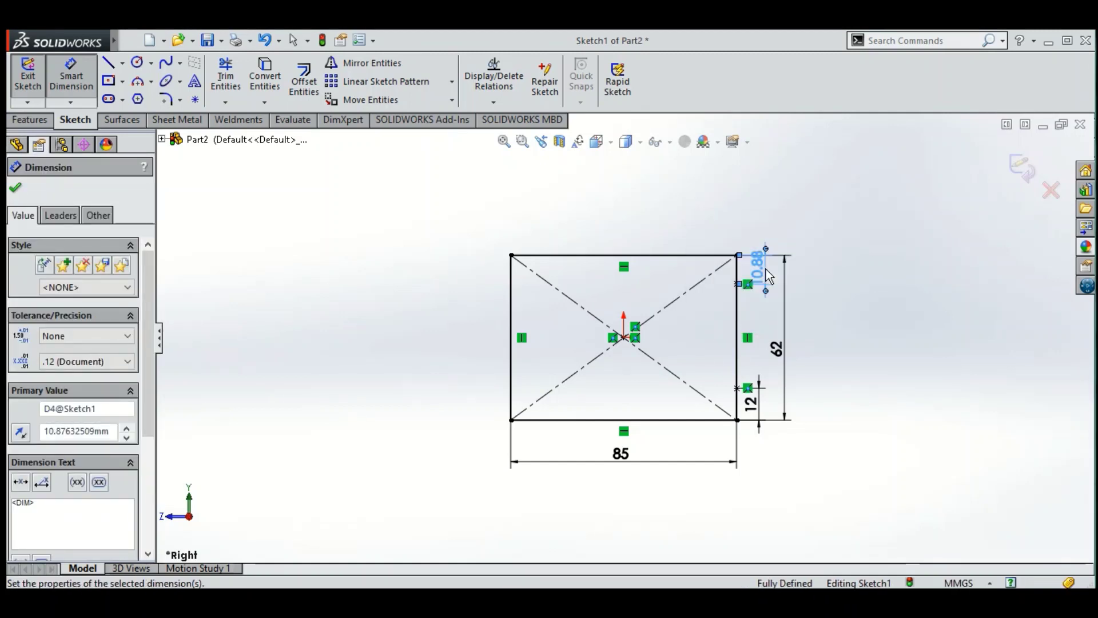
pyautogui.click(14, 189)
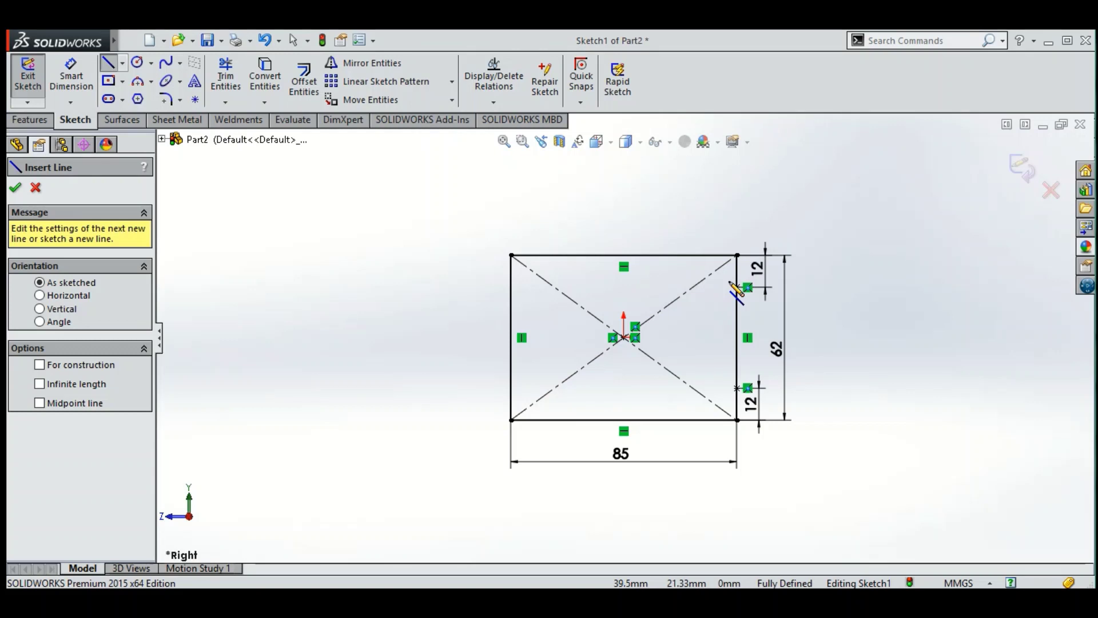
# Draw notch lines in from the right edge, joined by a vertical line.
pyautogui.click(737, 287)
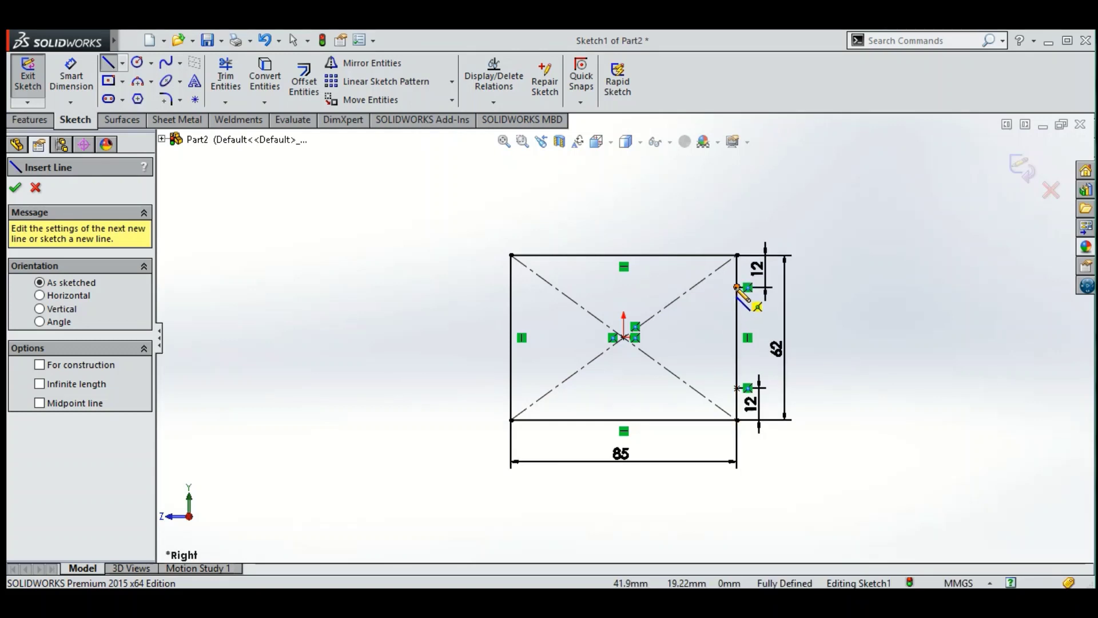
pyautogui.click(737, 287)
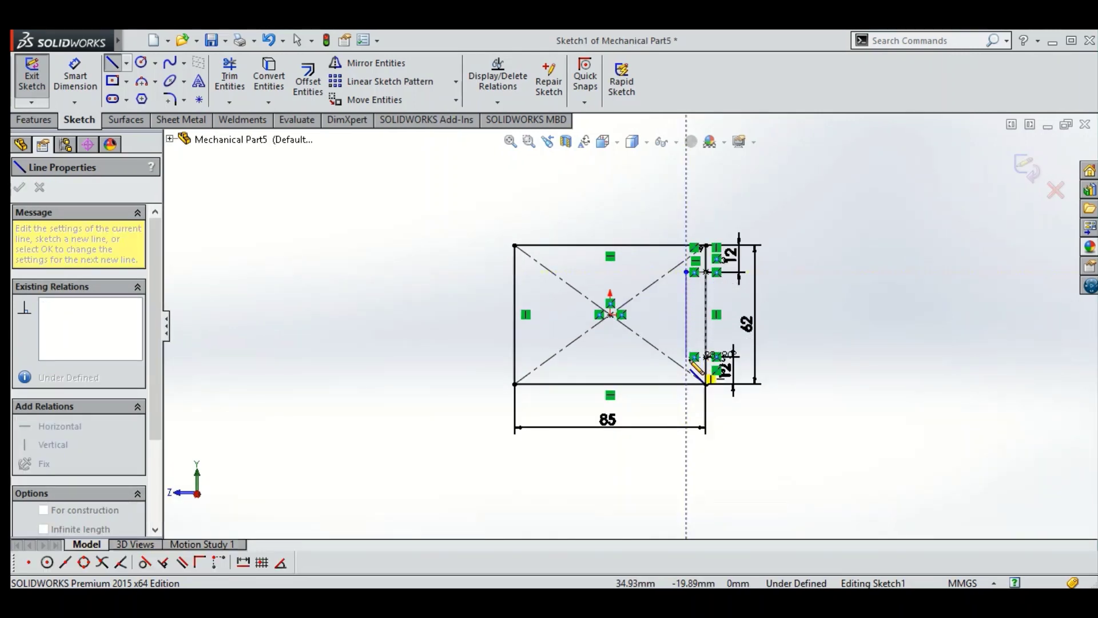
pyautogui.click(687, 358)
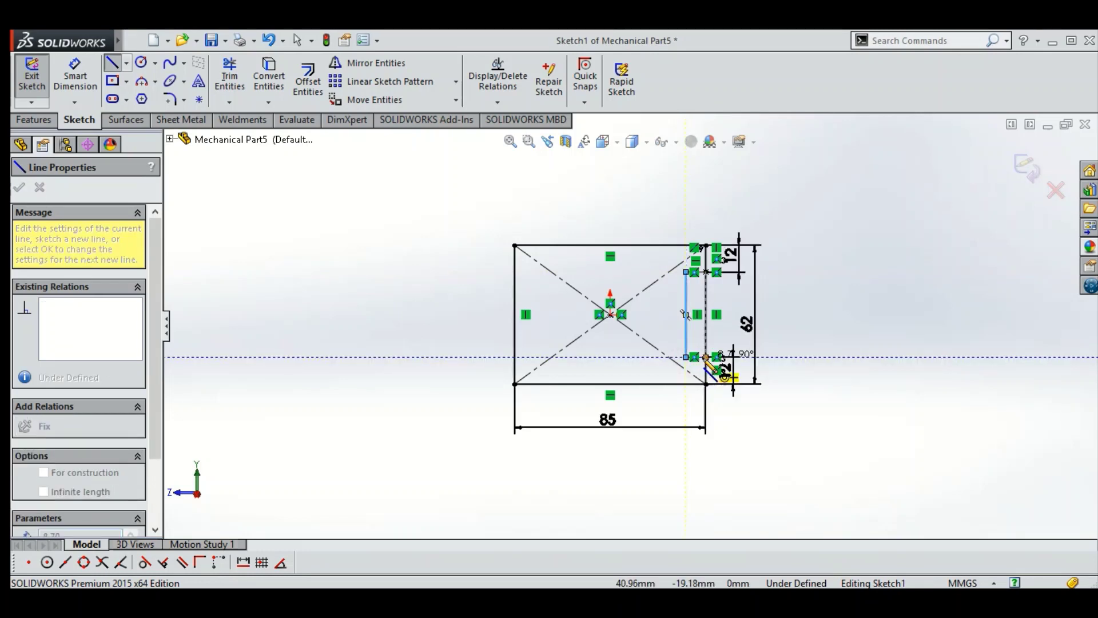
pyautogui.rightClick(790, 320)
pyautogui.click(811, 332)
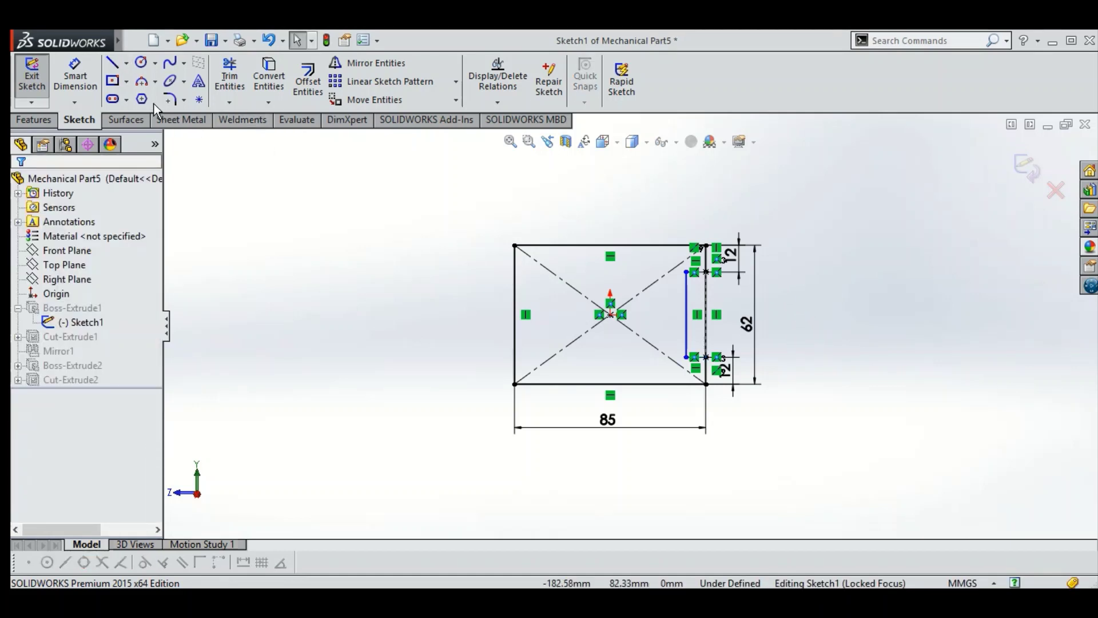
# Trim away the right-edge segment between the two notch lines.
pyautogui.click(229, 78)
pyautogui.click(706, 306)
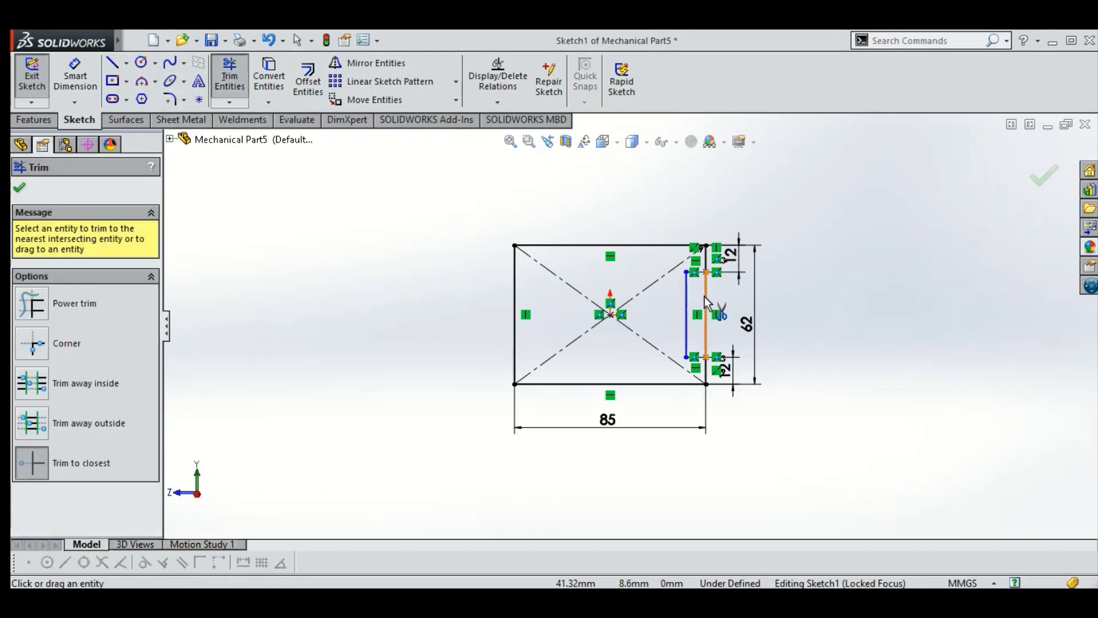
pyautogui.click(21, 188)
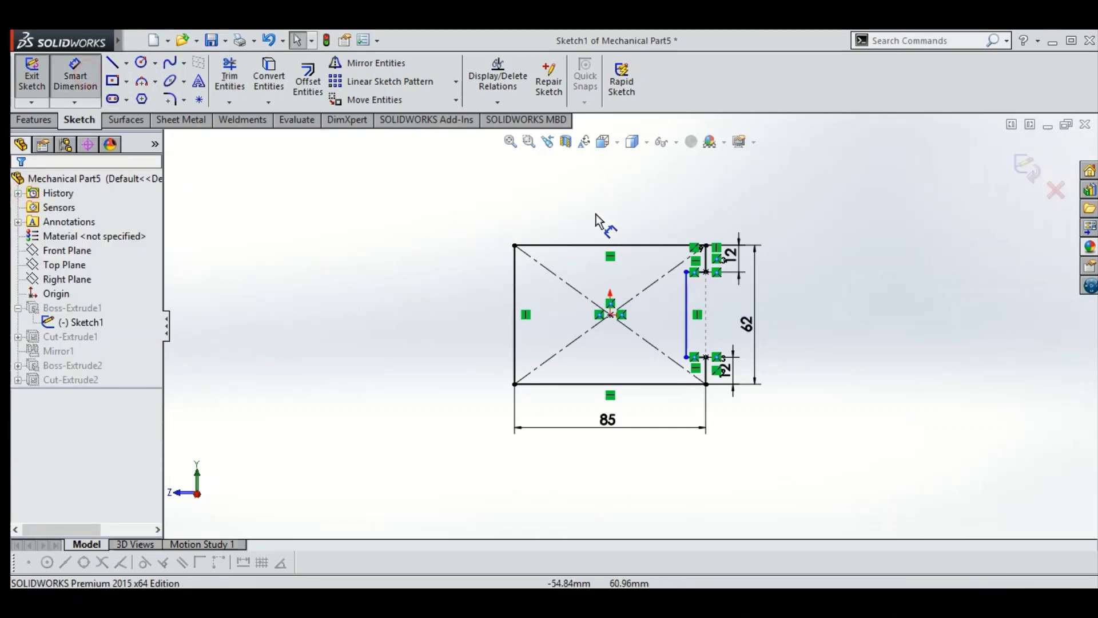
# Dimension the short notch line to set the notch depth, fully defining the sketch.
pyautogui.press('l')
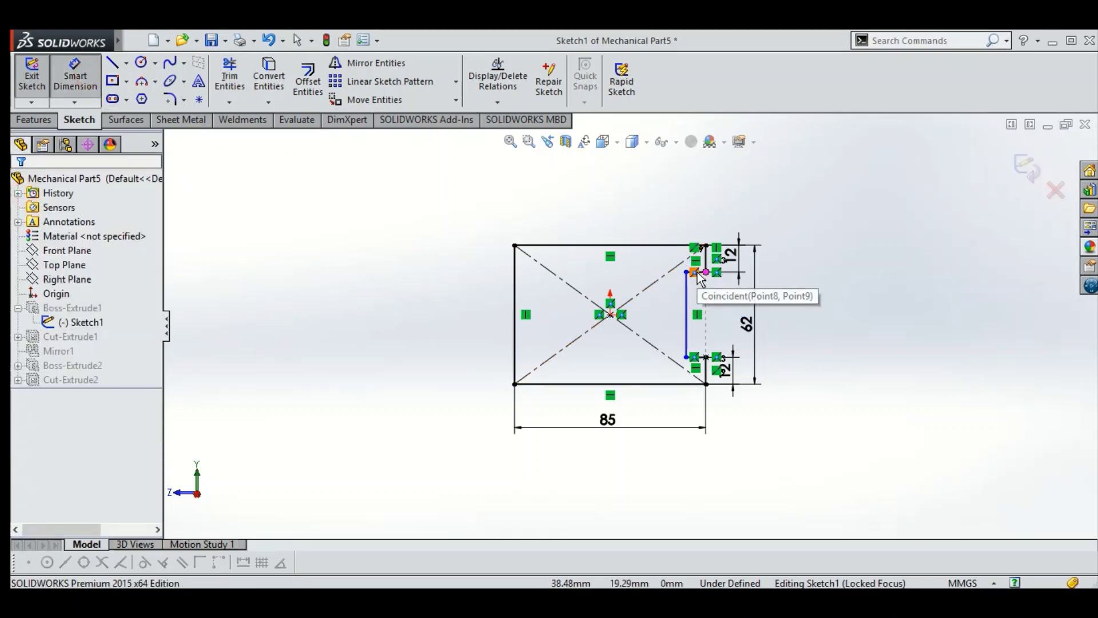
pyautogui.press('d')
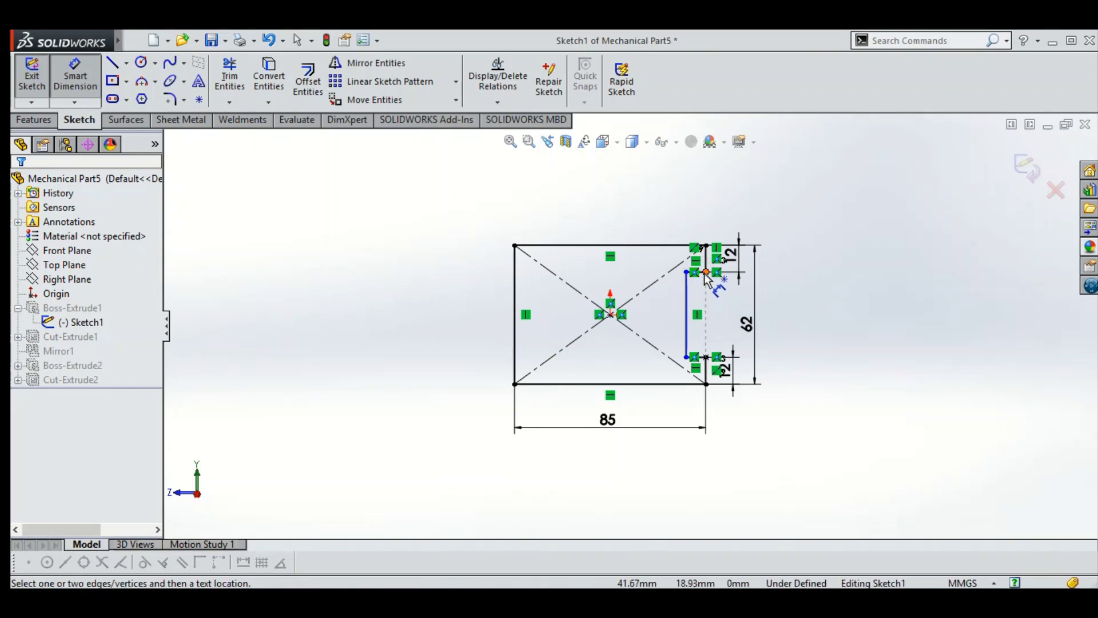
pyautogui.press('Escape')
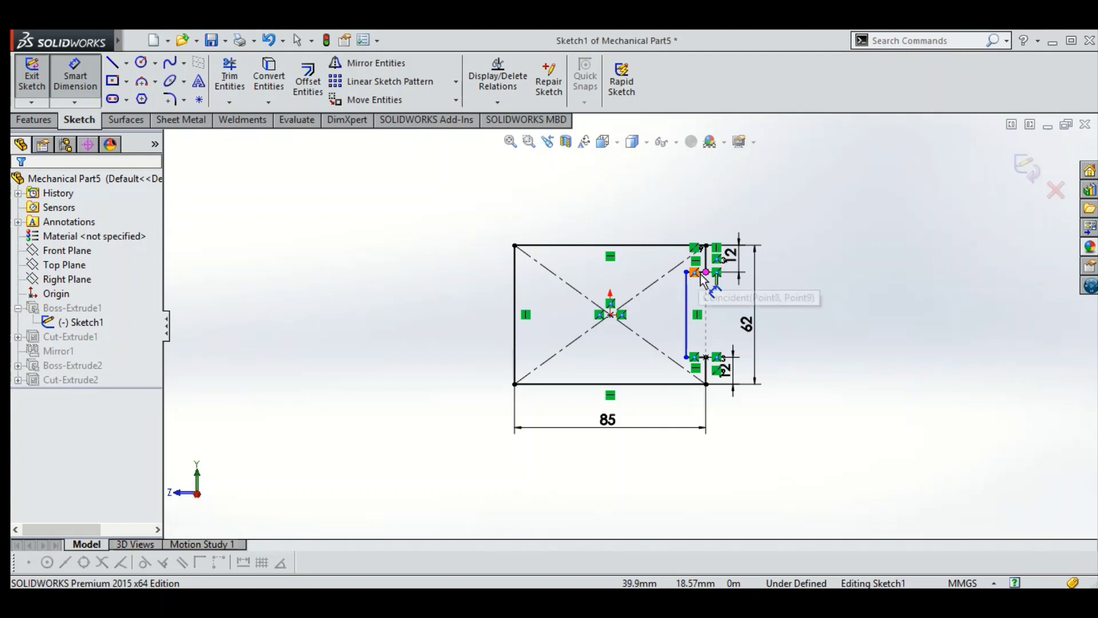
pyautogui.click(700, 274)
pyautogui.click(699, 305)
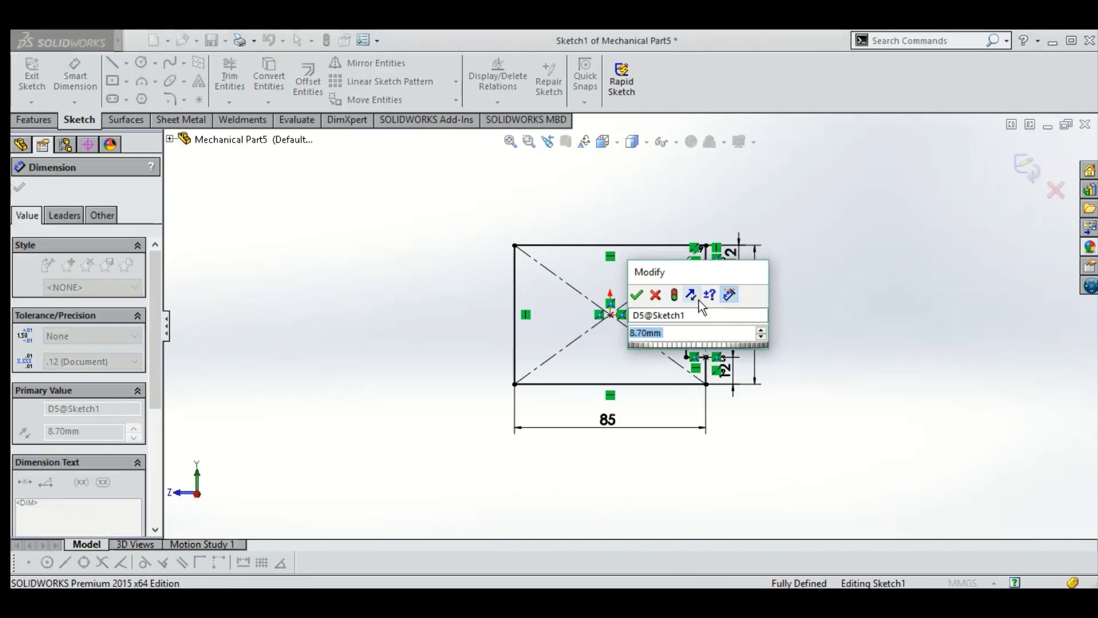
pyautogui.write('8.7')
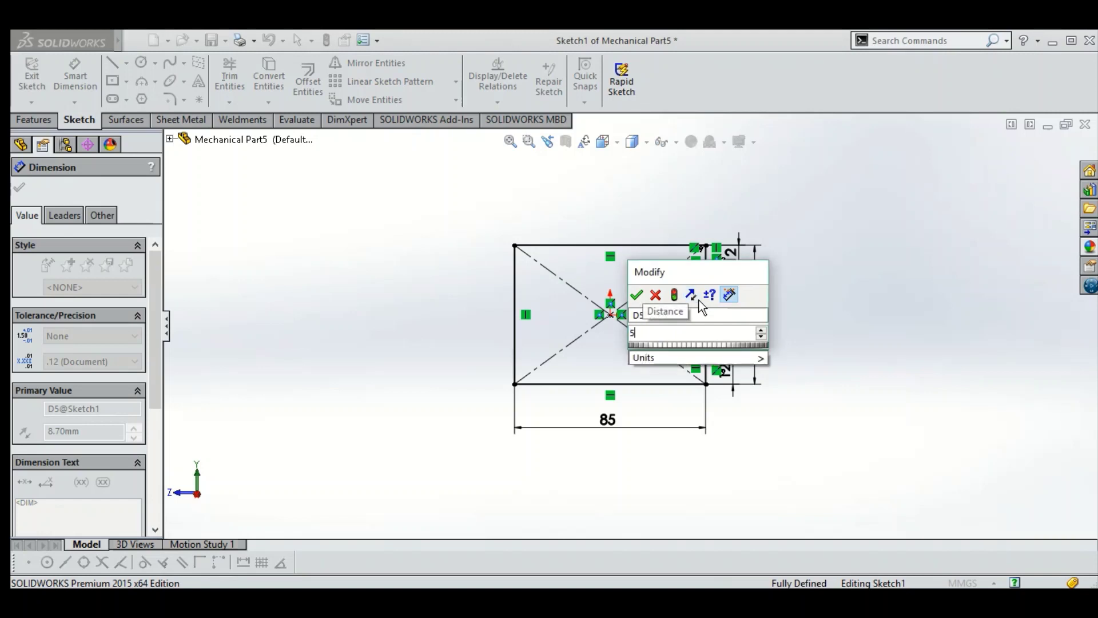
pyautogui.press('Return')
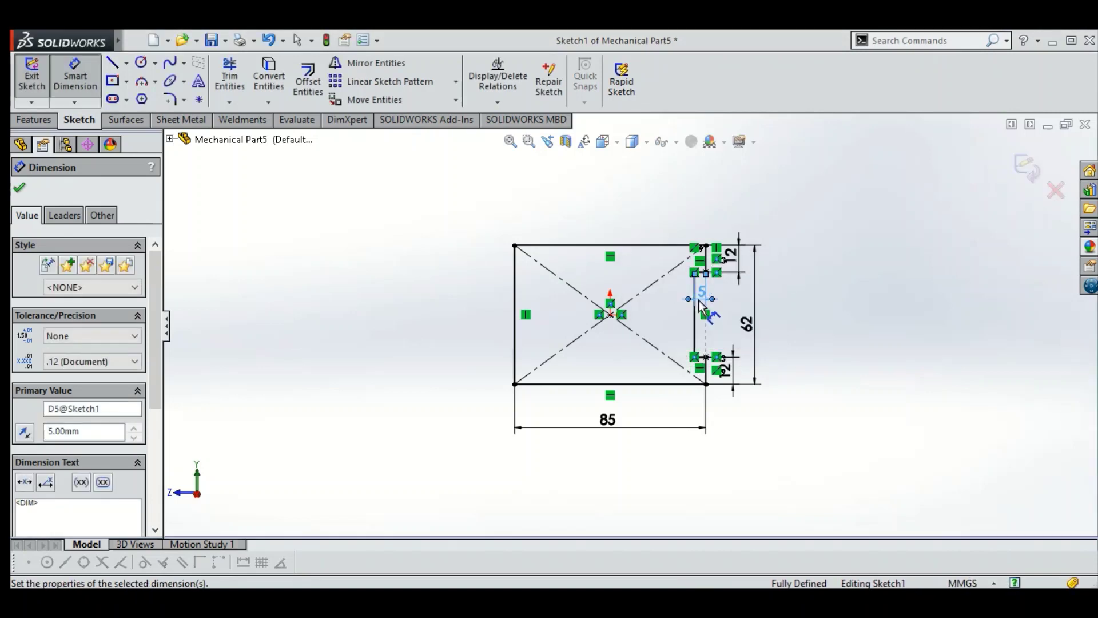
pyautogui.click(23, 188)
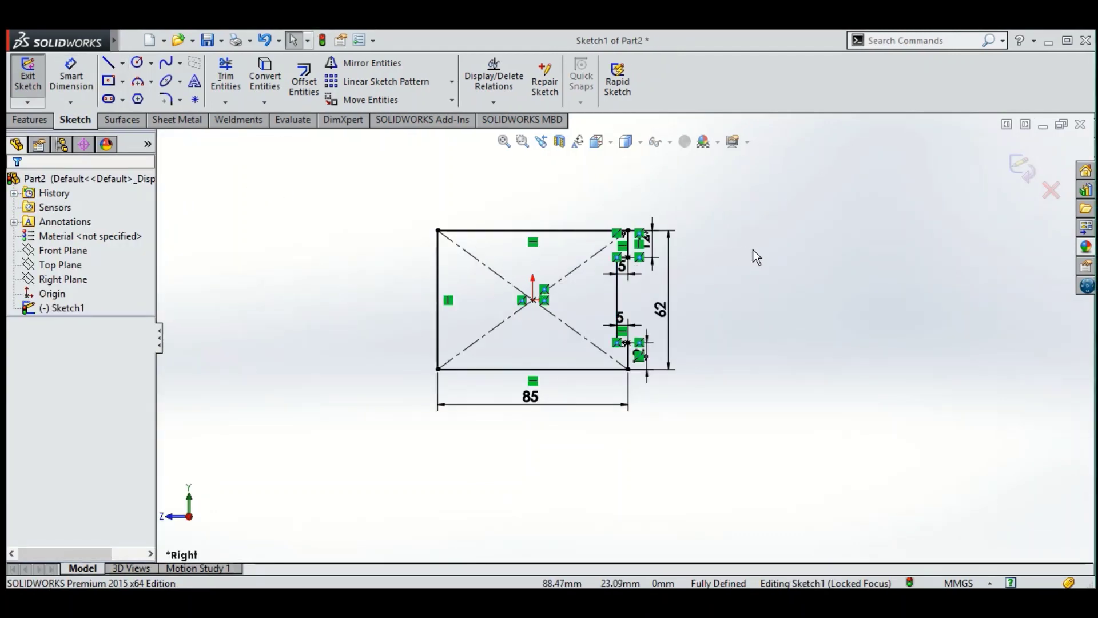
pyautogui.moveTo(753, 249); pyautogui.dragTo(767, 283, button='middle')
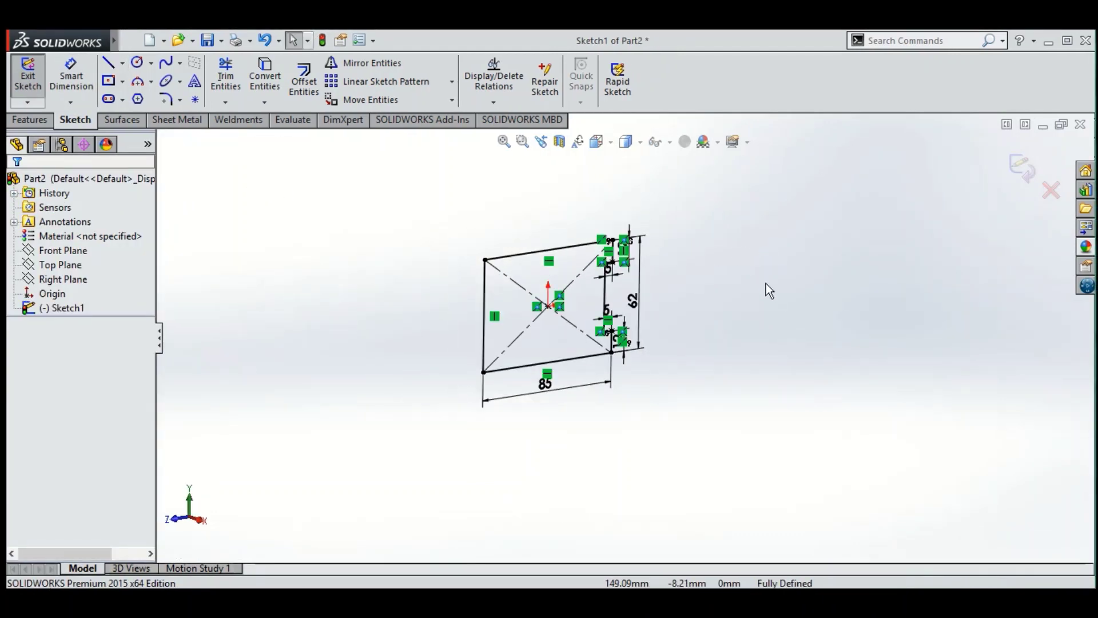
# Extrude the notched sketch 25 mm Mid Plane into a solid block.
pyautogui.click(34, 120)
pyautogui.click(38, 91)
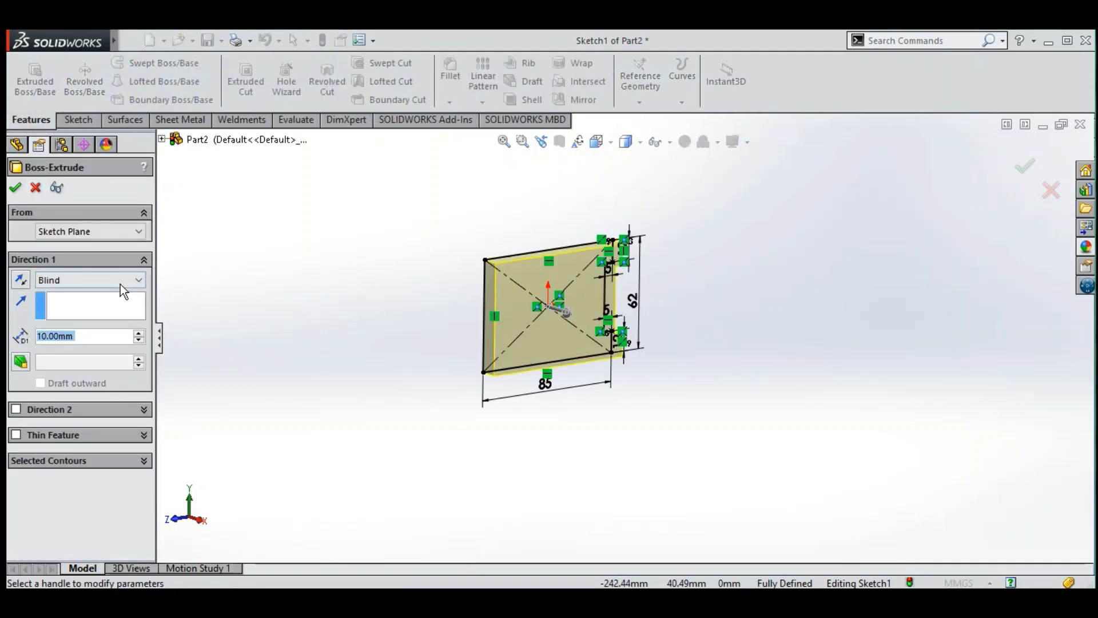
pyautogui.click(120, 280)
pyautogui.click(86, 348)
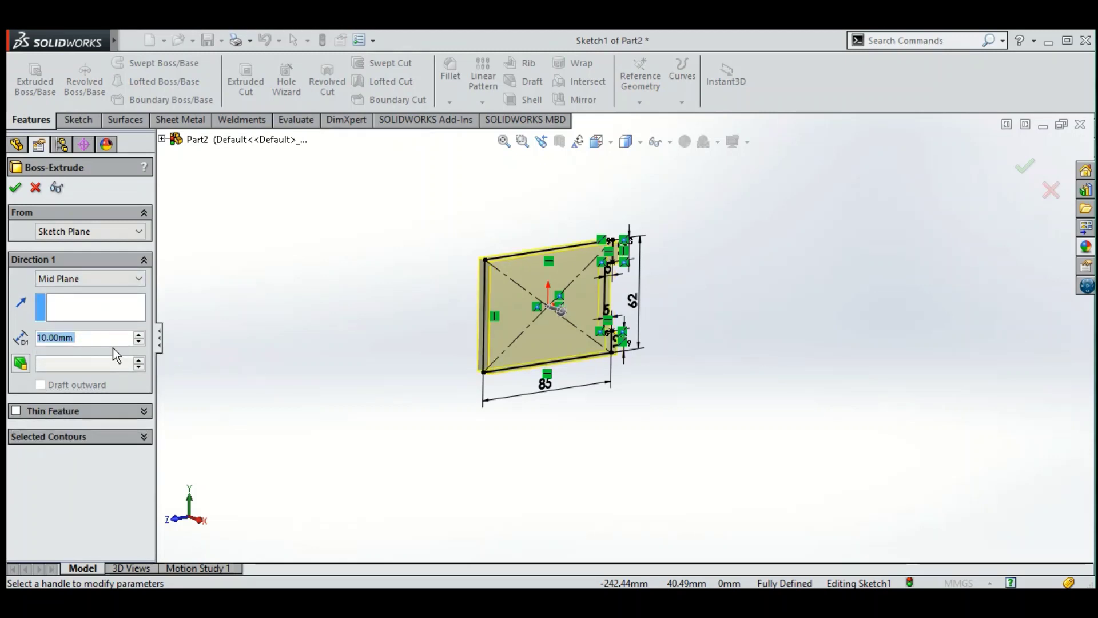
pyautogui.write('25')
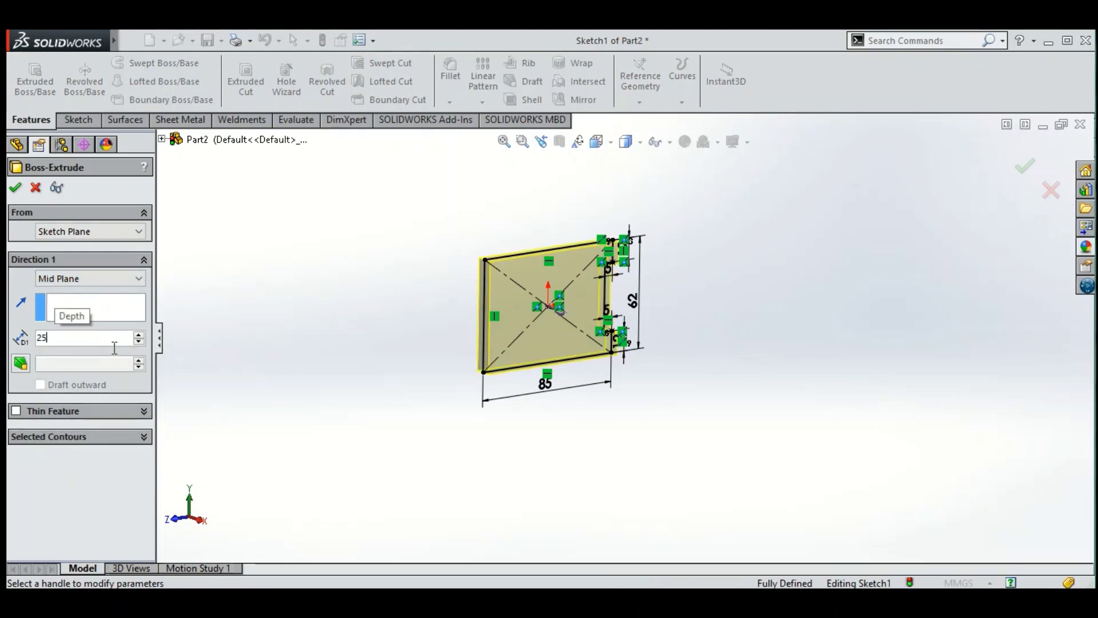
pyautogui.press('Return')
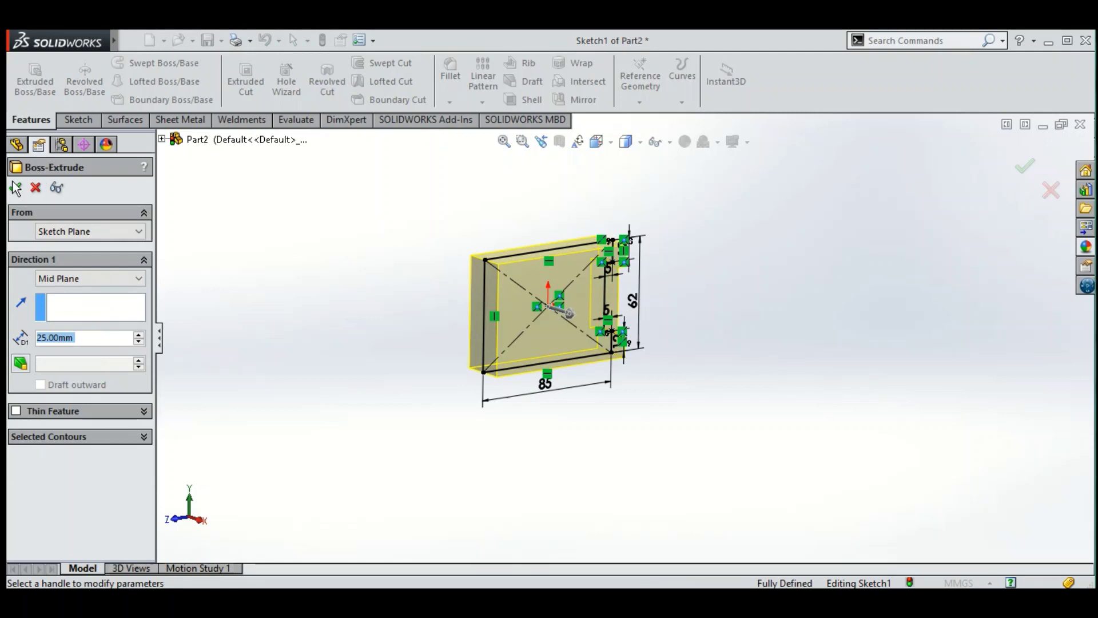
pyautogui.click(14, 189)
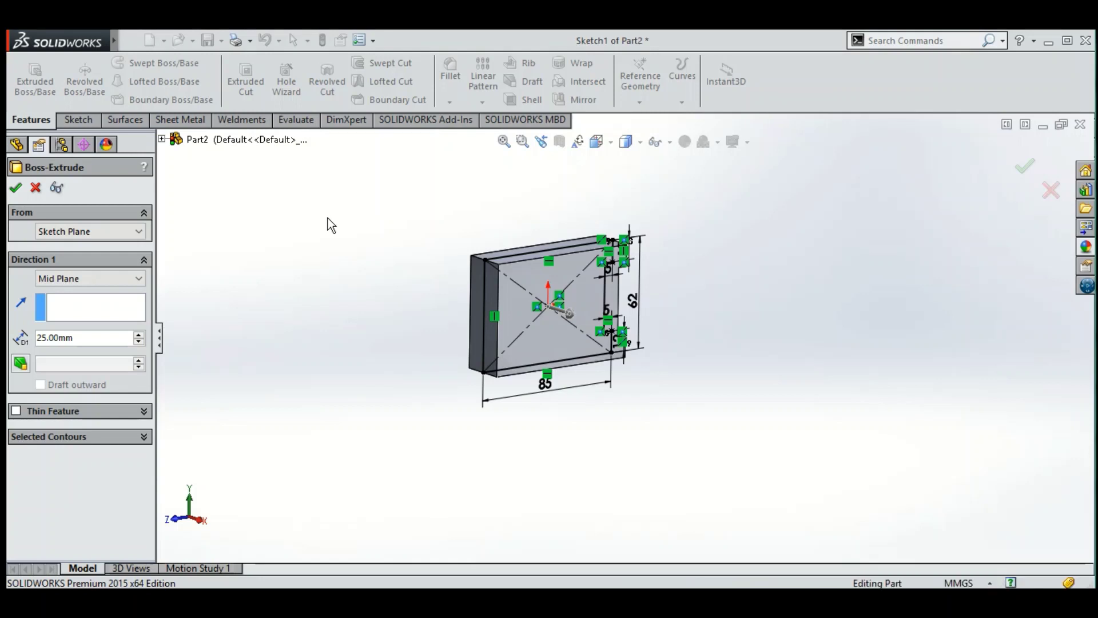
pyautogui.click(82, 123)
# Start a sketch on the block's front face and view it Normal To.
pyautogui.click(35, 80)
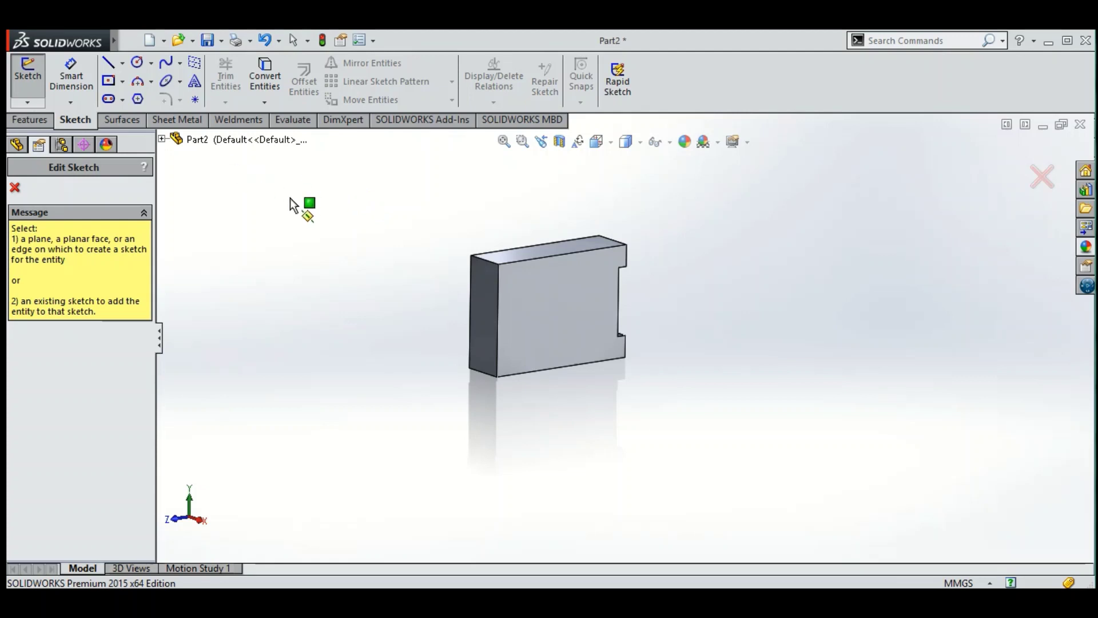
pyautogui.click(523, 292)
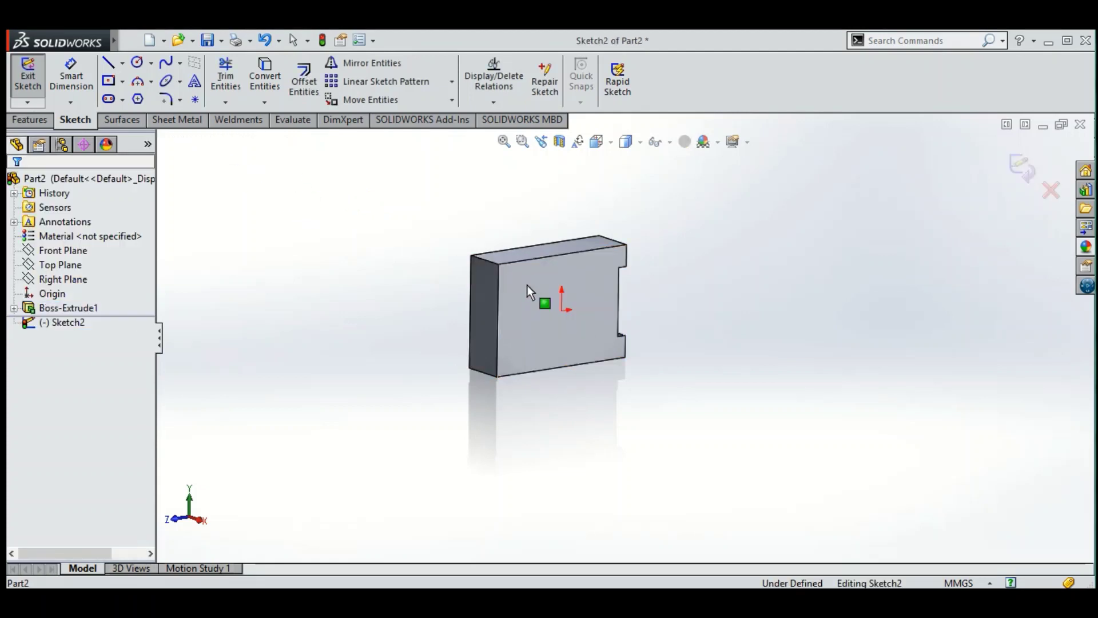
pyautogui.click(611, 144)
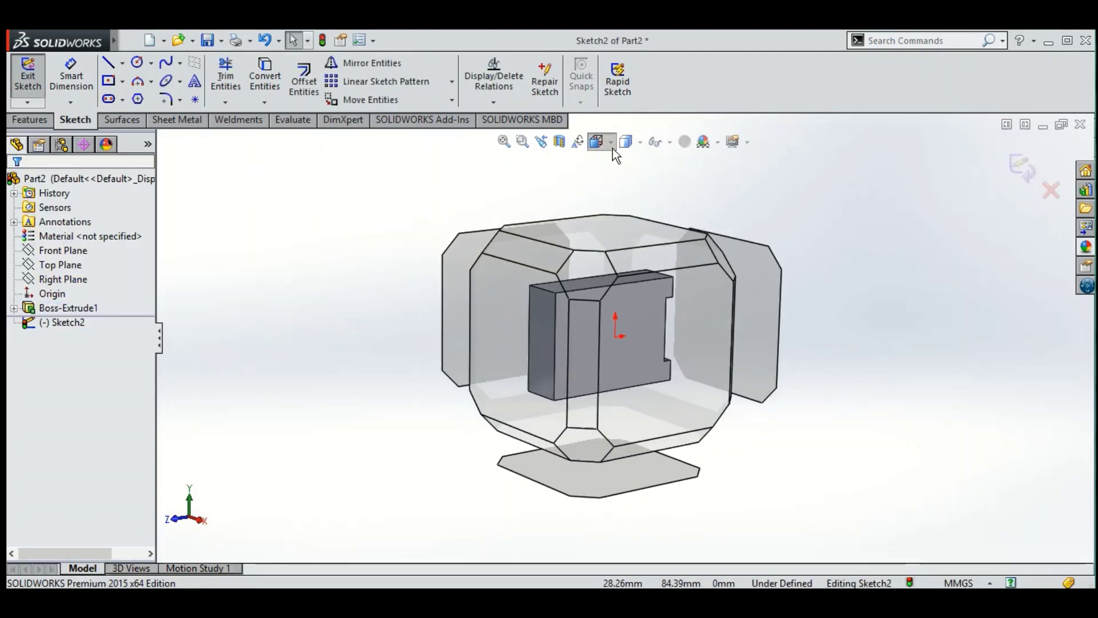
pyautogui.click(678, 223)
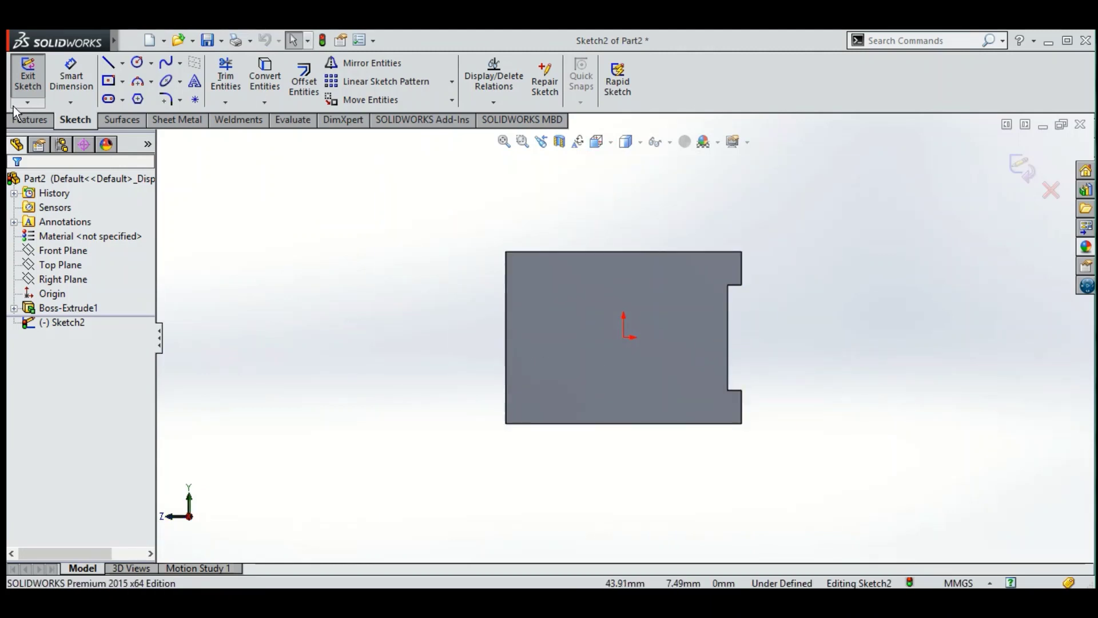
# Draw a corner rectangle spanning most of the face.
pyautogui.click(123, 81)
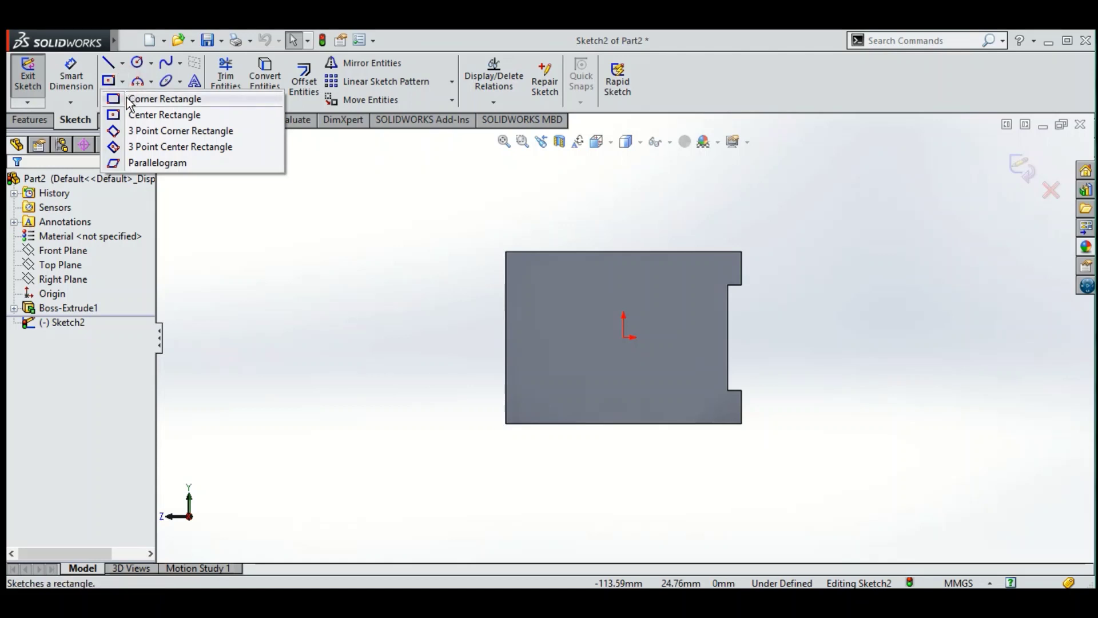
pyautogui.click(130, 102)
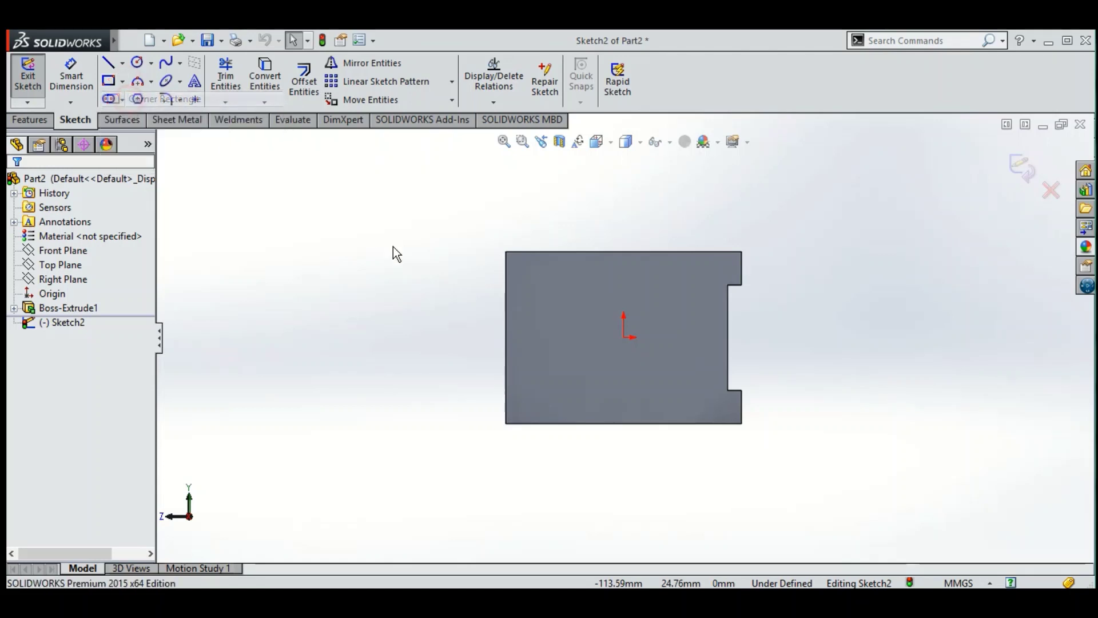
pyautogui.click(505, 279)
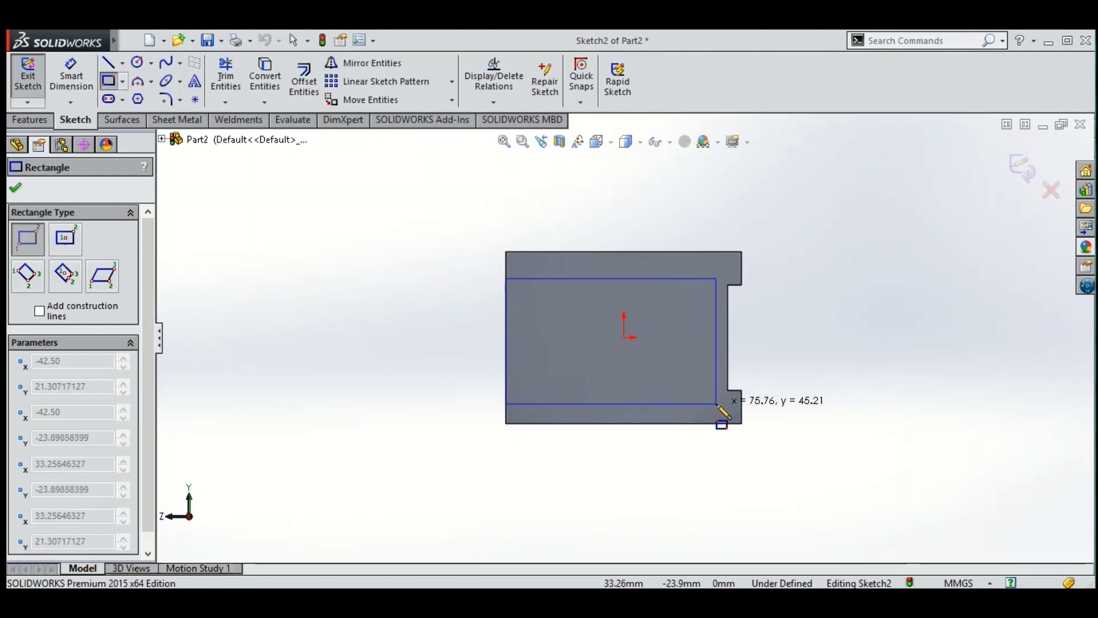
pyautogui.click(715, 404)
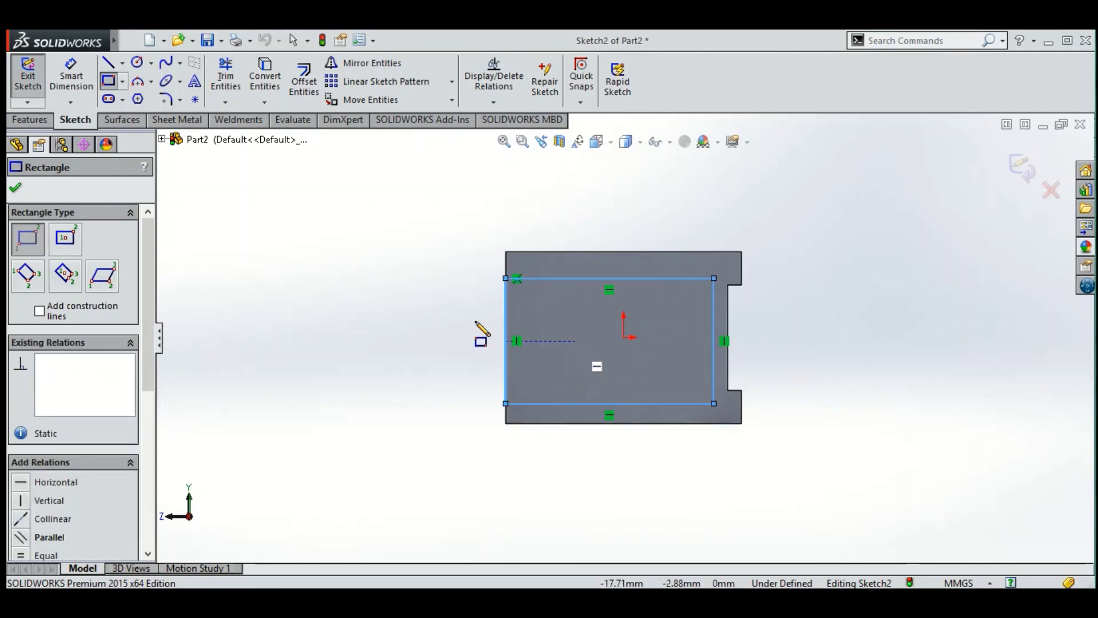
pyautogui.rightClick(398, 280)
pyautogui.click(424, 291)
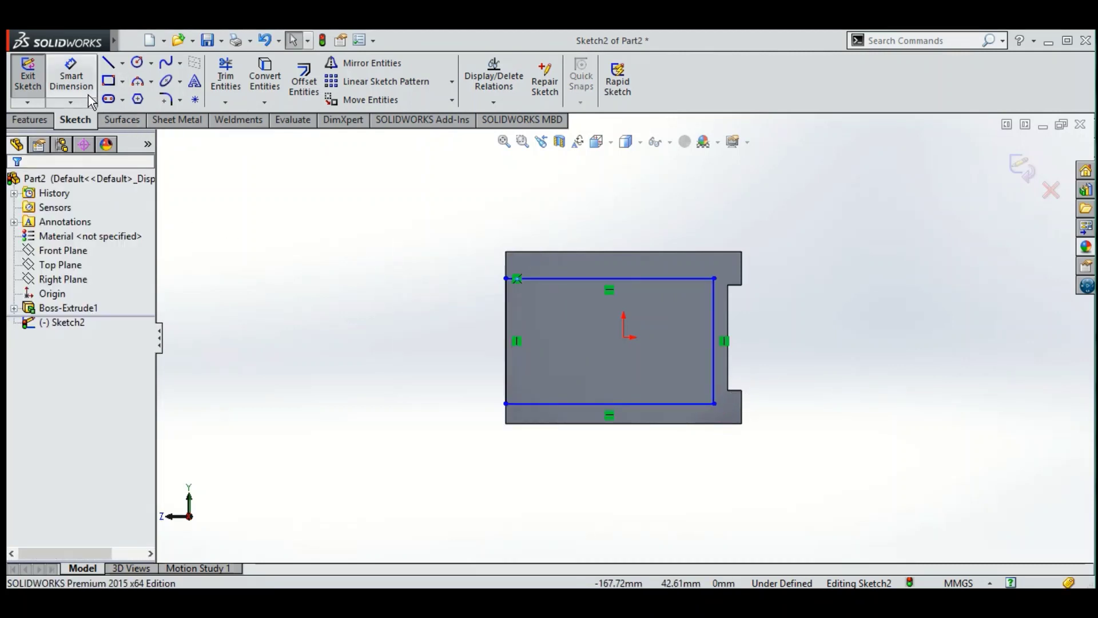
# Dimension the rectangle's right line 12 mm from the notched edge.
pyautogui.click(76, 82)
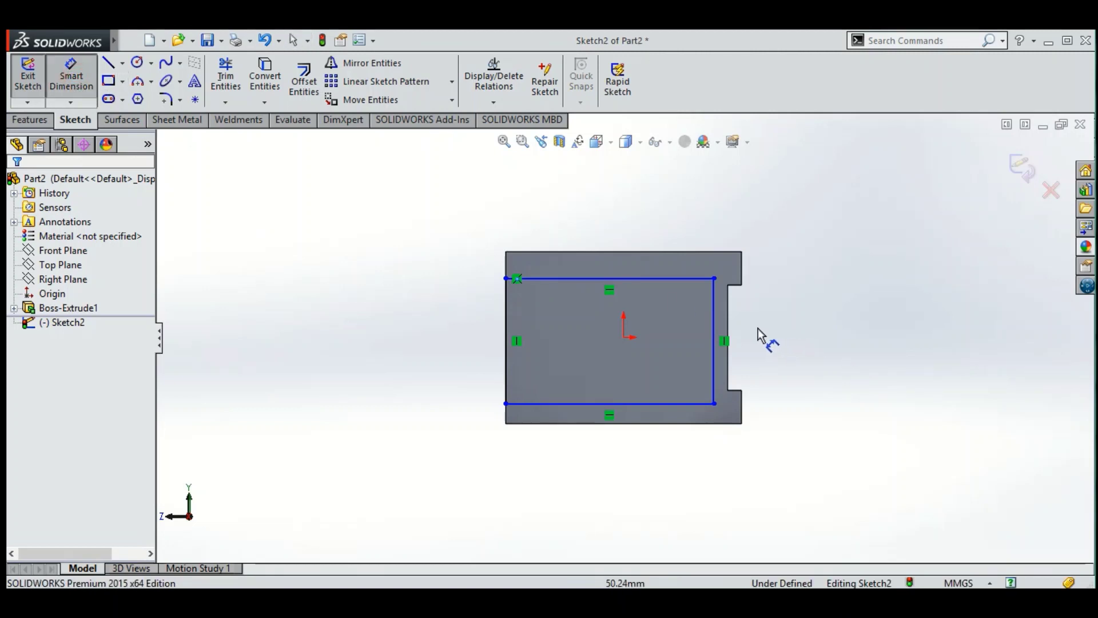
pyautogui.click(714, 331)
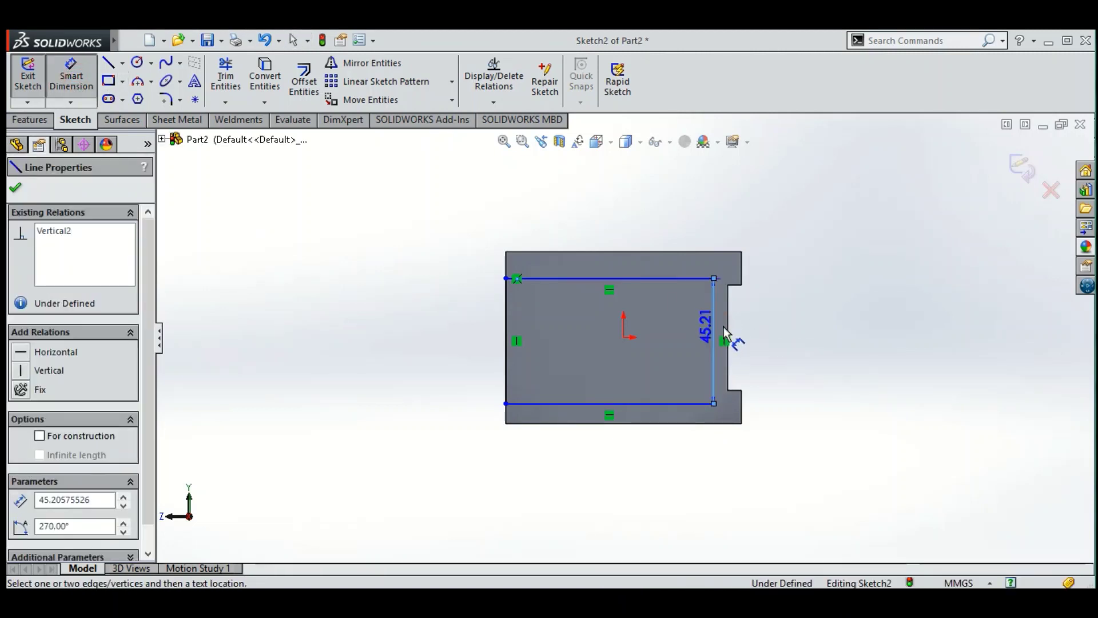
pyautogui.click(729, 333)
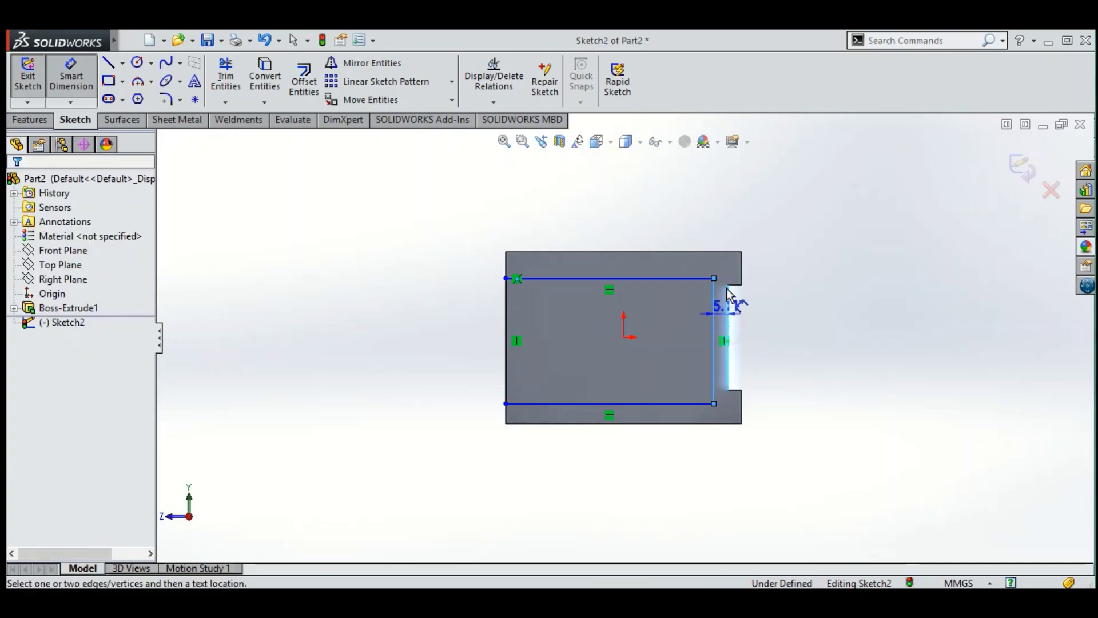
pyautogui.click(729, 231)
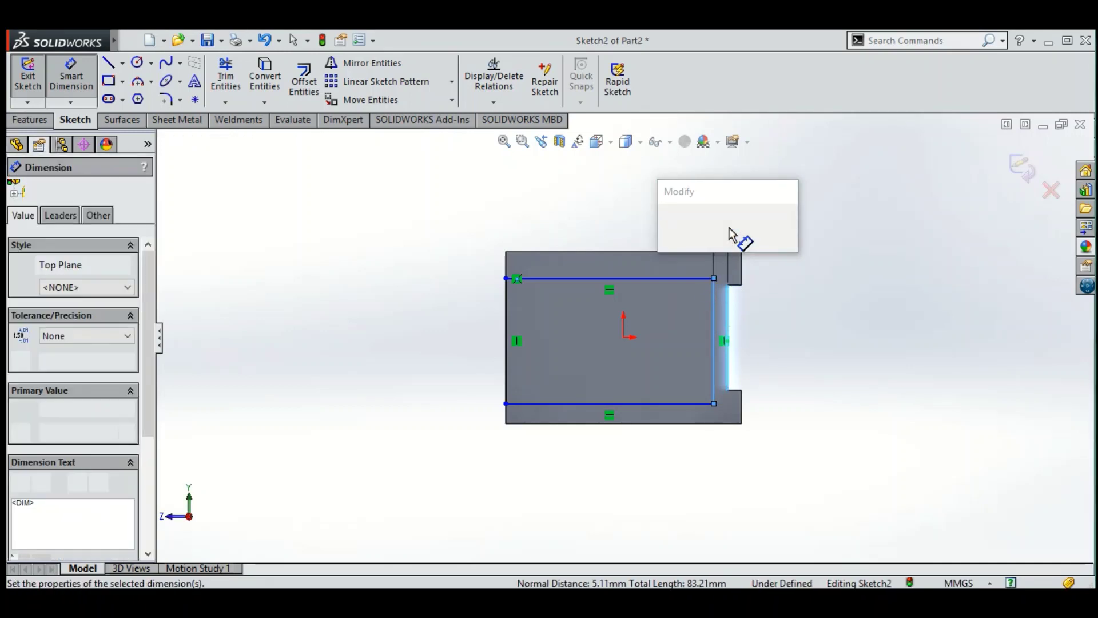
pyautogui.write('12')
pyautogui.press('Return')
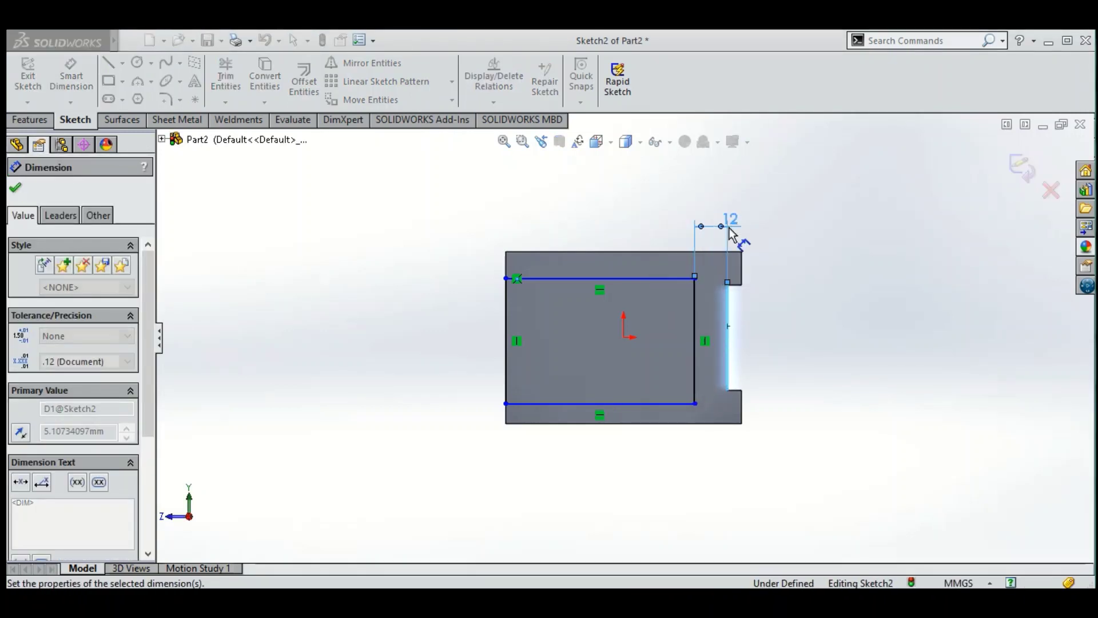
# Dimension the top and bottom lines 6 mm from the block's edges.
pyautogui.click(657, 278)
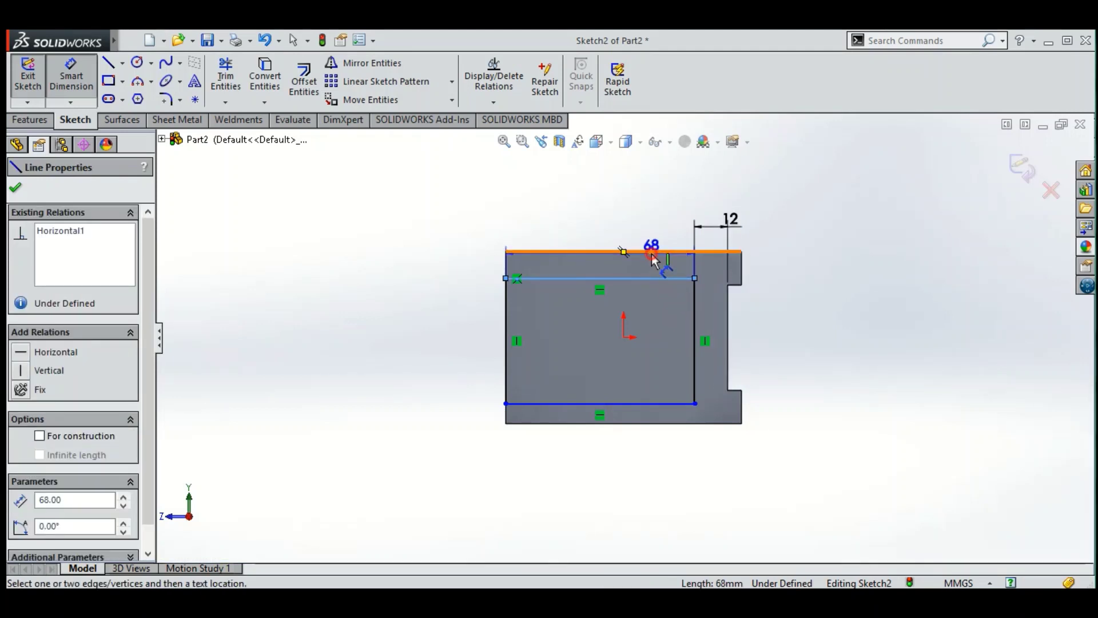
pyautogui.click(652, 256)
pyautogui.click(652, 228)
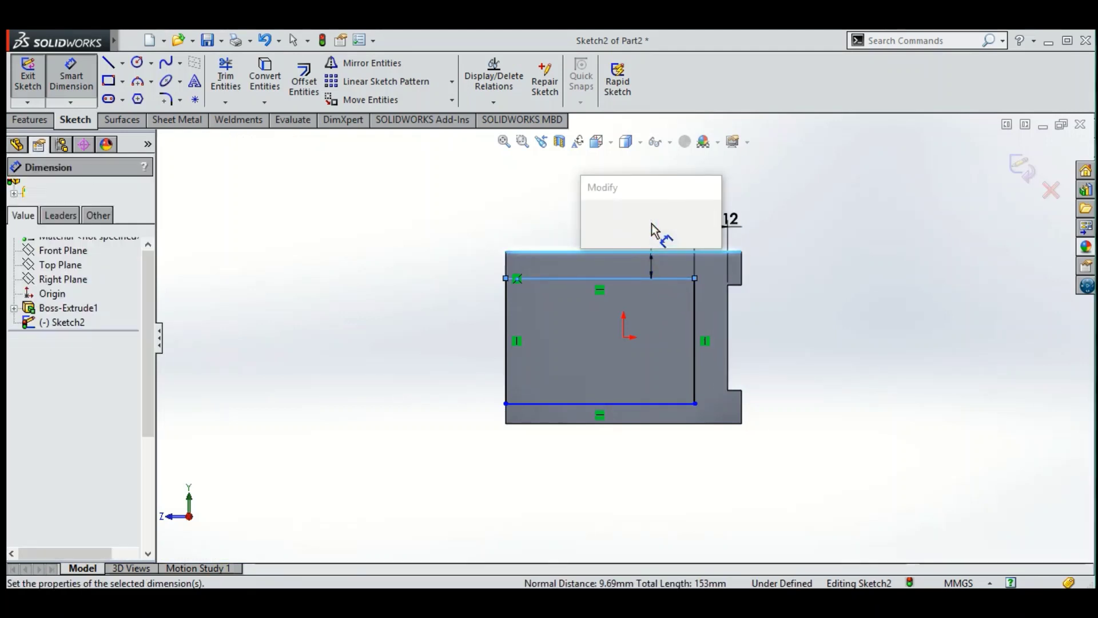
pyautogui.write('6')
pyautogui.press('Return')
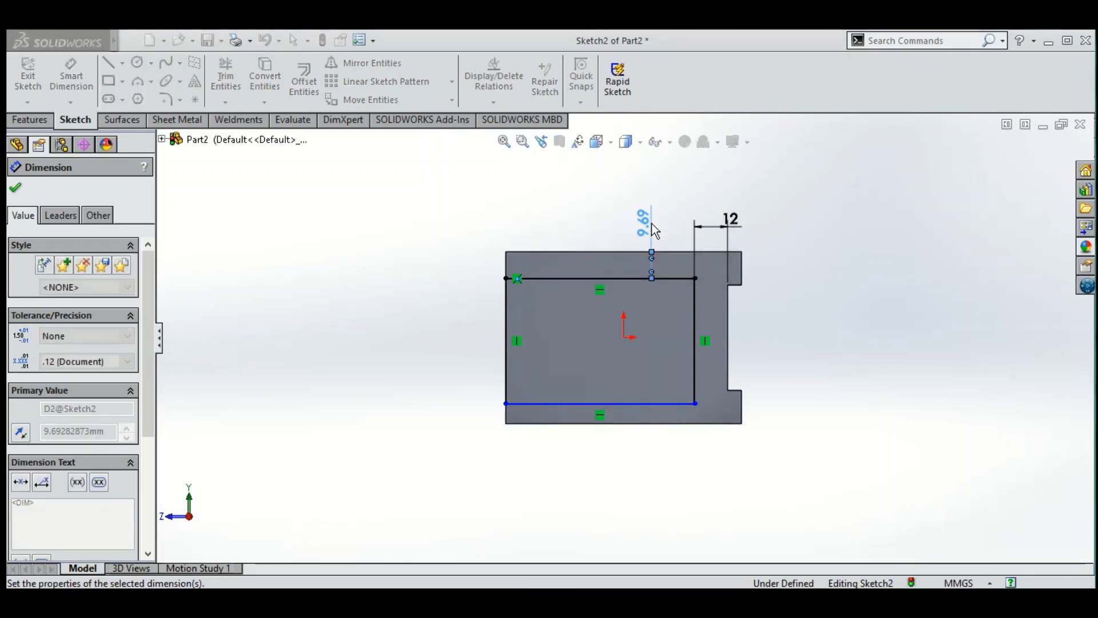
pyautogui.click(651, 430)
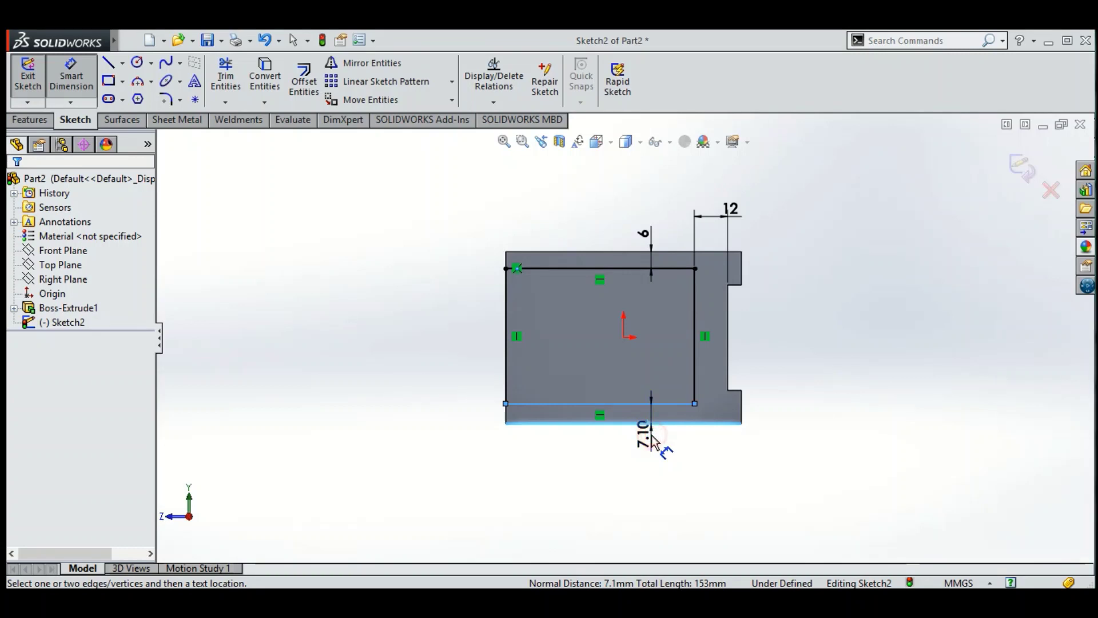
pyautogui.click(652, 440)
pyautogui.press('Return')
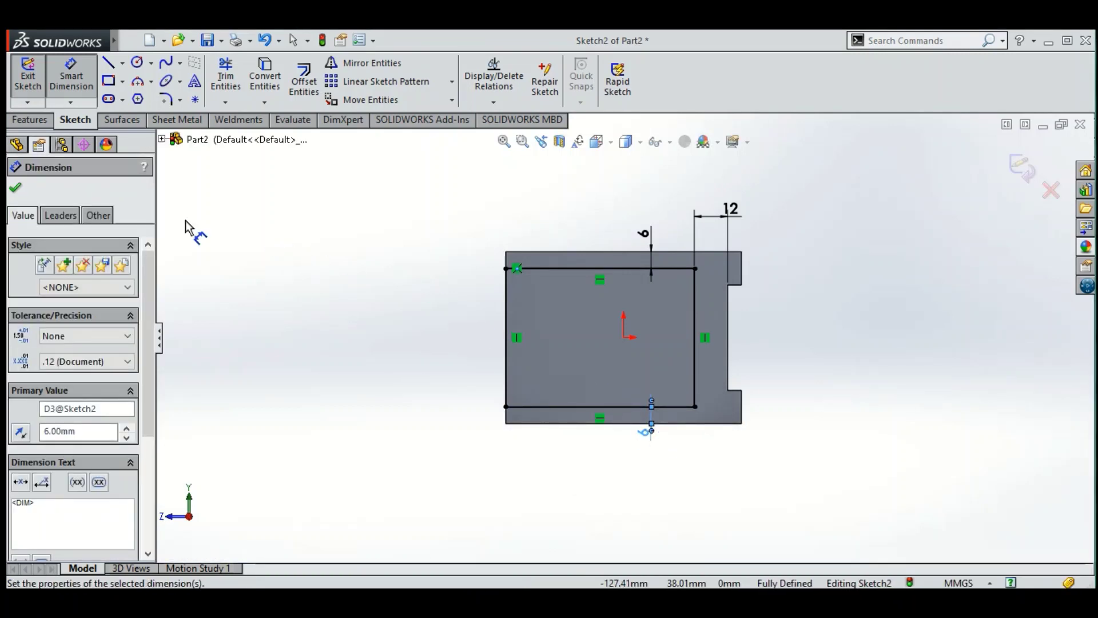
pyautogui.click(15, 188)
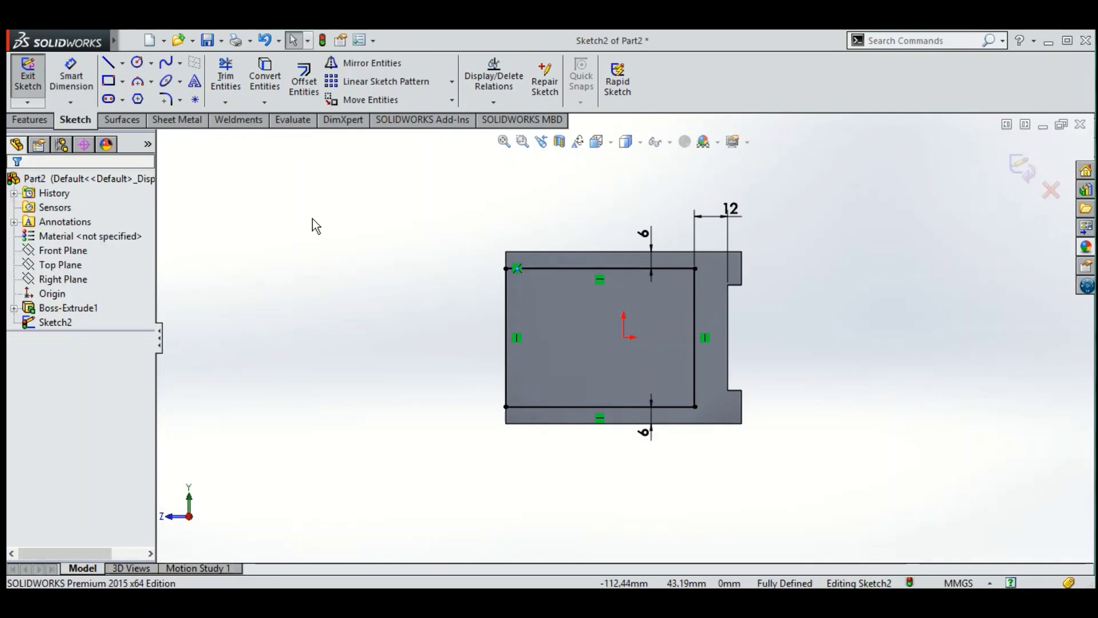
# Cut the pocket rectangle 5 mm blind into the block's face.
pyautogui.moveTo(318, 234); pyautogui.dragTo(354, 277, button='middle')
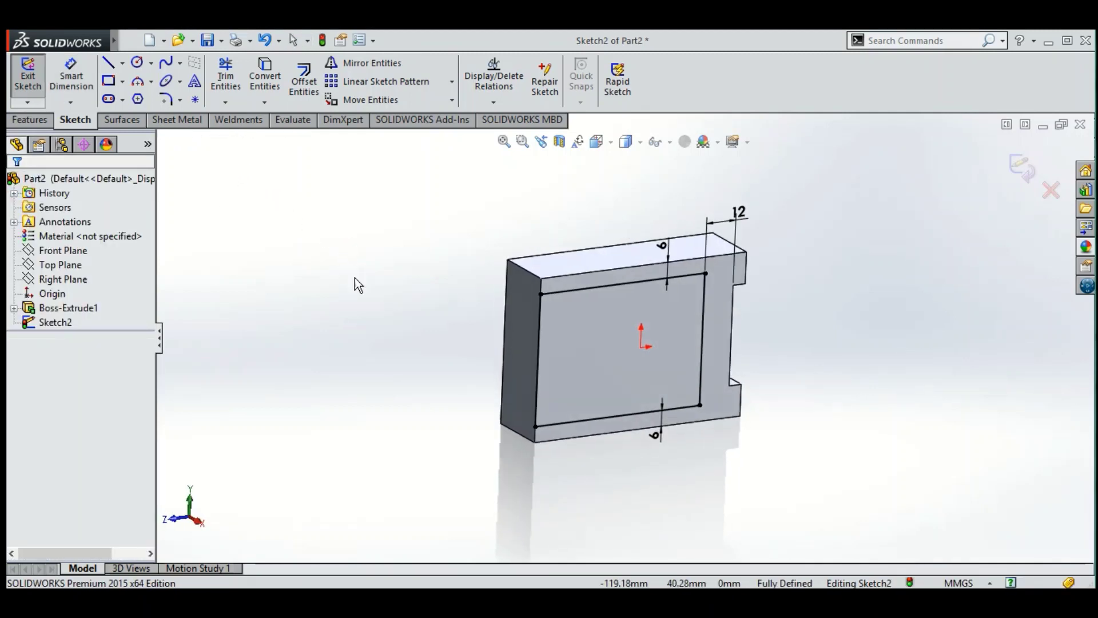
pyautogui.click(46, 122)
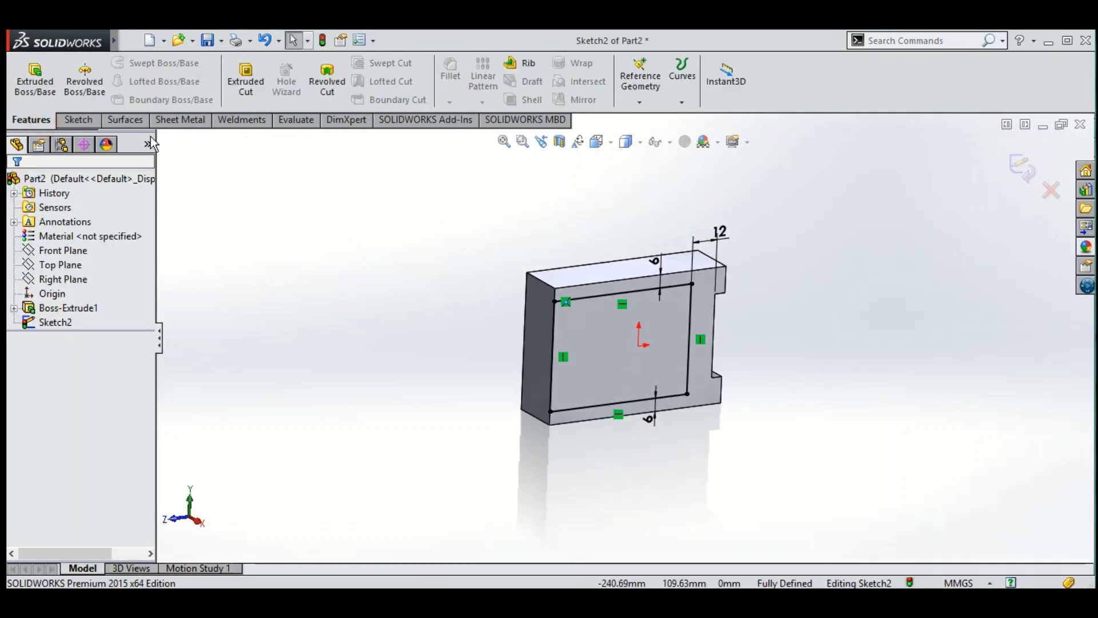
pyautogui.click(245, 86)
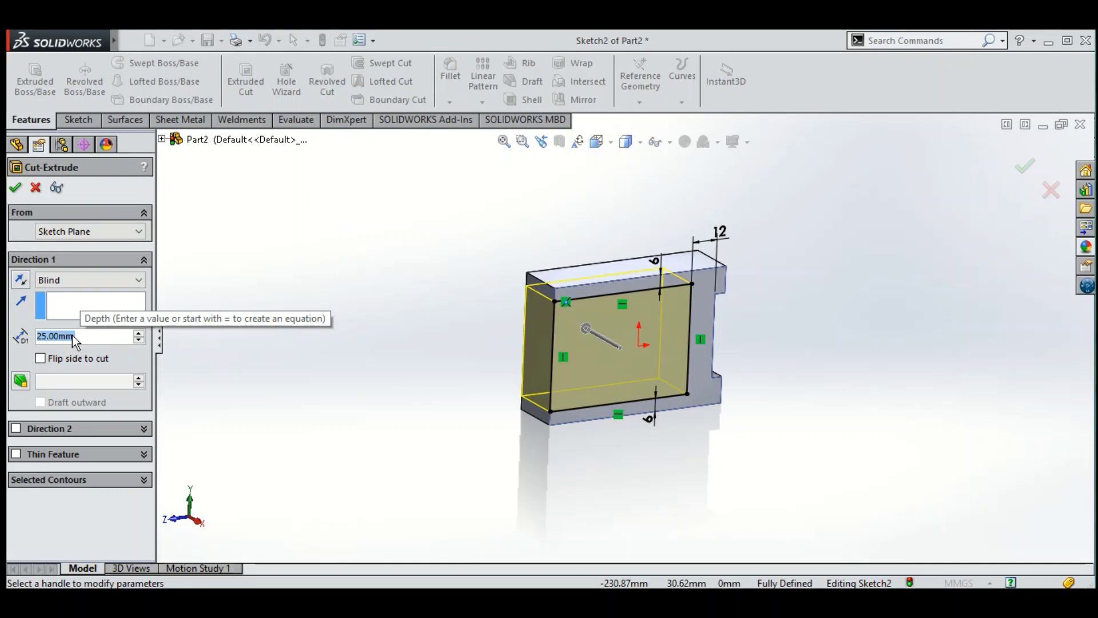
pyautogui.write('5')
pyautogui.press('Return')
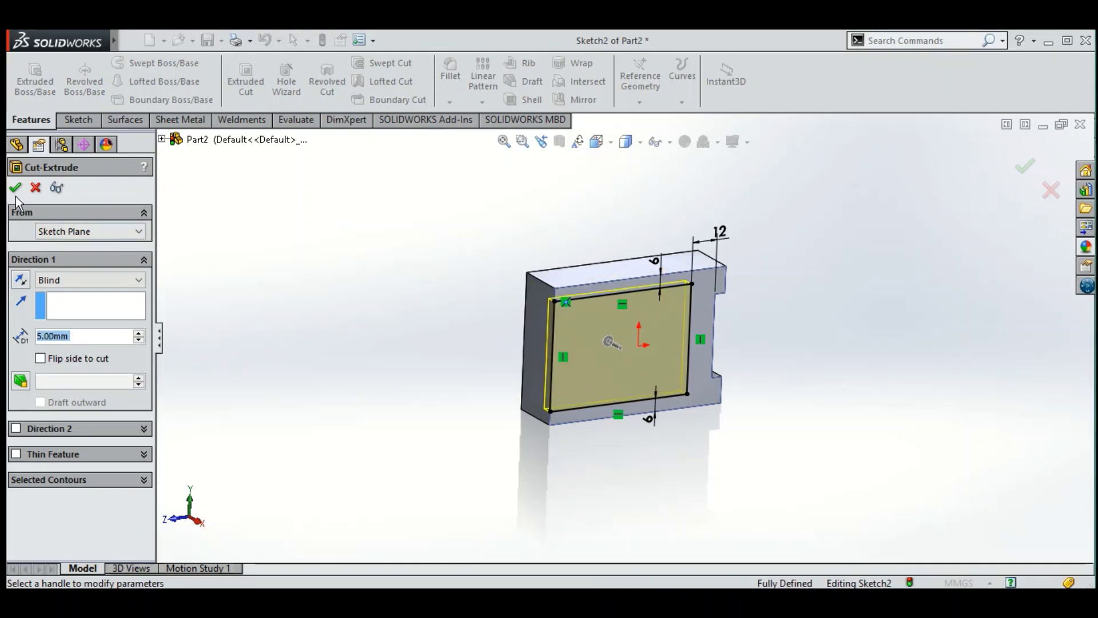
pyautogui.moveTo(277, 207)
pyautogui.mouseDown(button='middle')
pyautogui.moveTo(240, 191)
pyautogui.moveTo(309, 238)
pyautogui.moveTo(321, 262)
pyautogui.moveTo(308, 256)
pyautogui.mouseUp(button='middle')
pyautogui.click(314, 256)
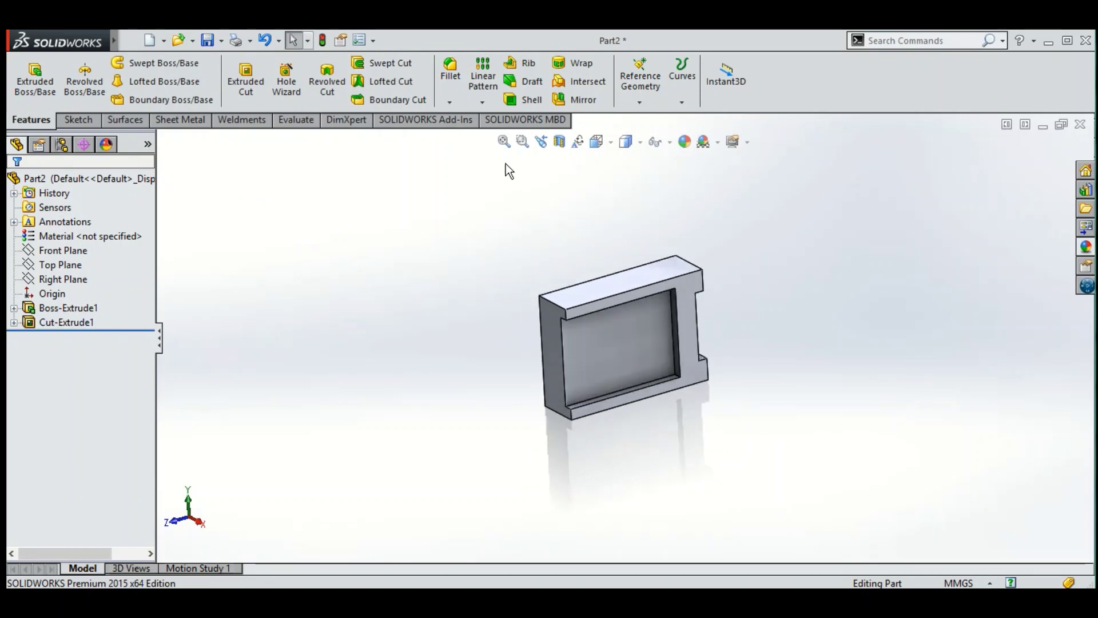
# Mirror Cut-Extrude1 across the Right Plane, creating Mirror1.
pyautogui.click(492, 104)
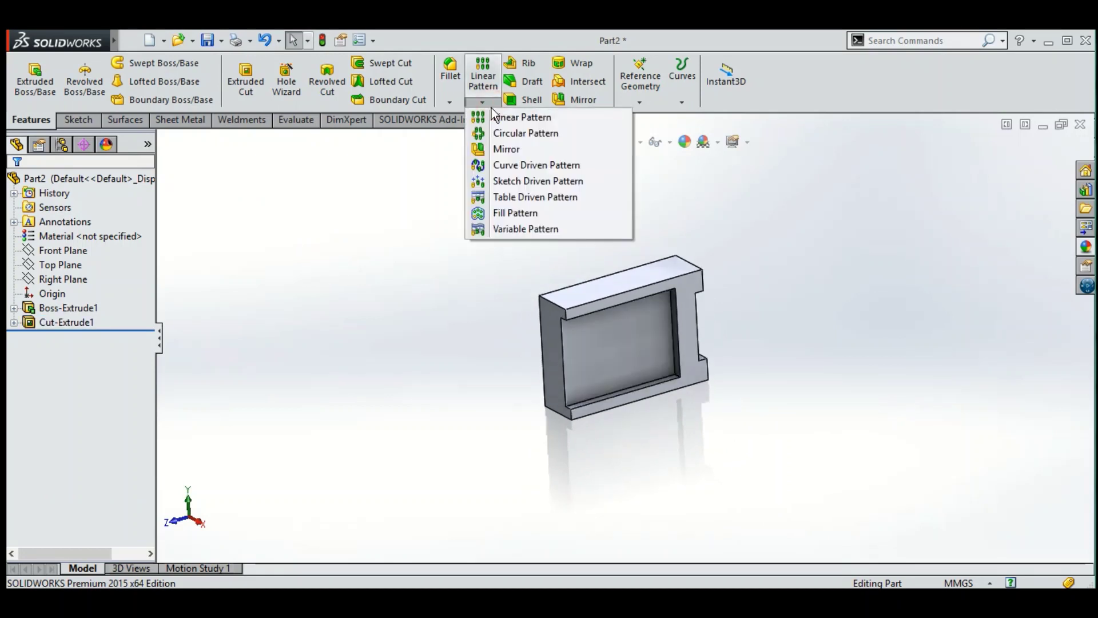
pyautogui.click(504, 149)
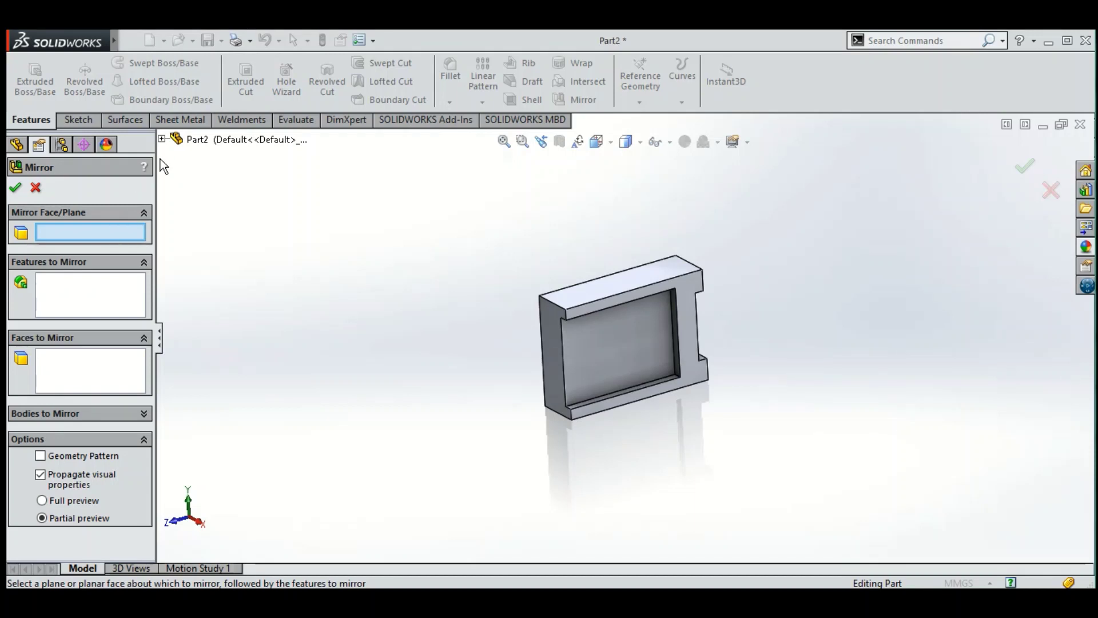
pyautogui.click(162, 139)
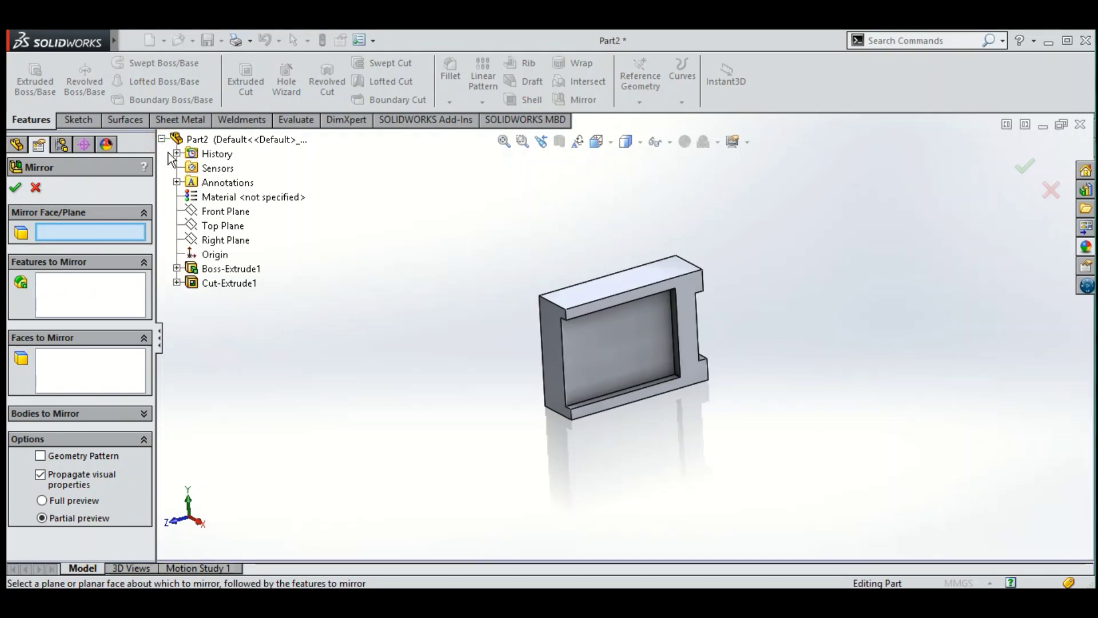
pyautogui.click(215, 239)
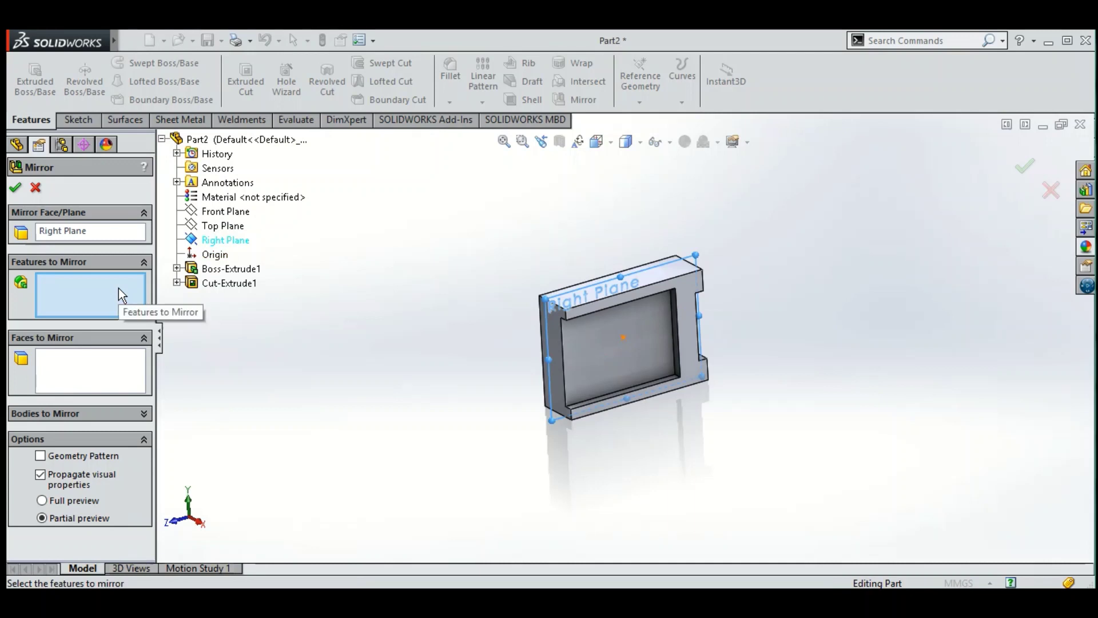
pyautogui.click(224, 283)
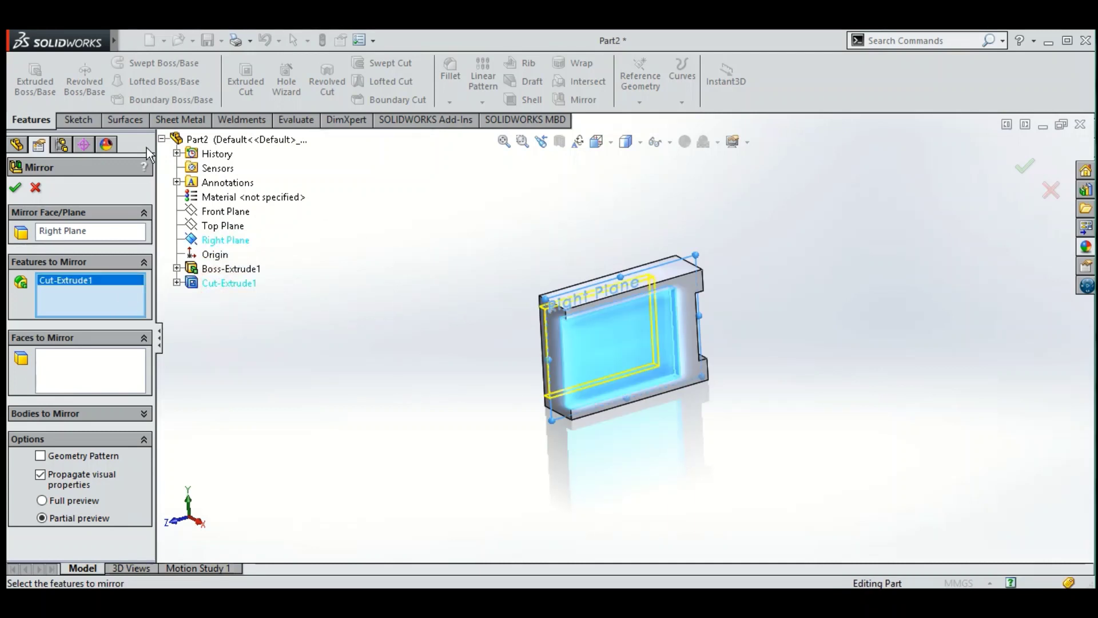
pyautogui.click(17, 189)
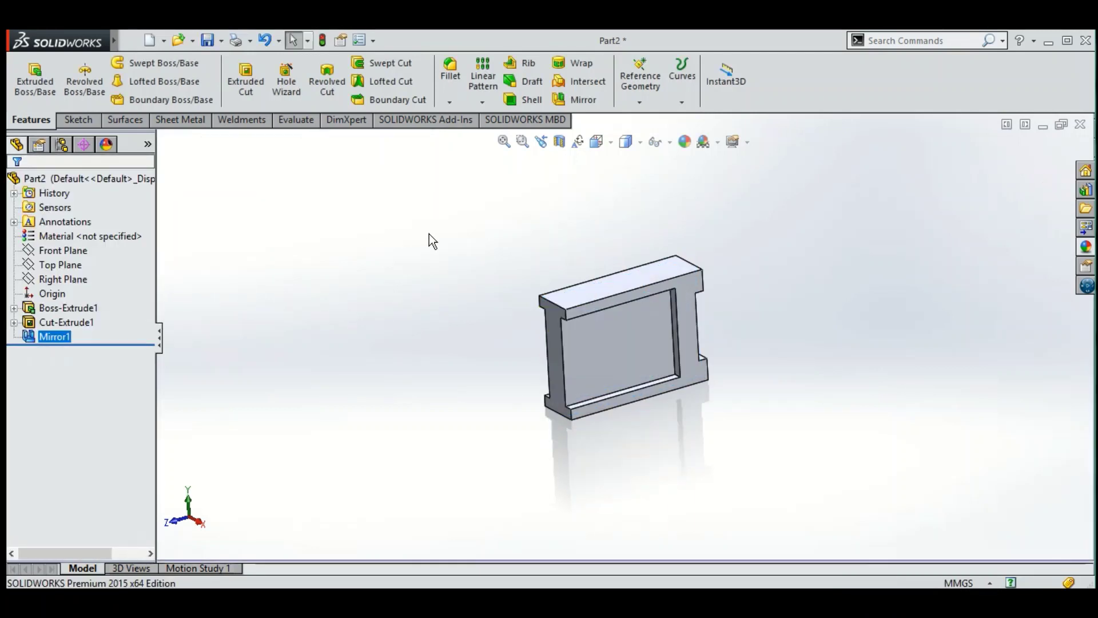
# Start a new sketch on the Right Plane.
pyautogui.moveTo(421, 232)
pyautogui.mouseDown(button='middle')
pyautogui.moveTo(392, 183)
pyautogui.moveTo(454, 247)
pyautogui.moveTo(456, 238)
pyautogui.moveTo(408, 221)
pyautogui.moveTo(412, 238)
pyautogui.mouseUp(button='middle')
pyautogui.scroll(1, 698, 337)
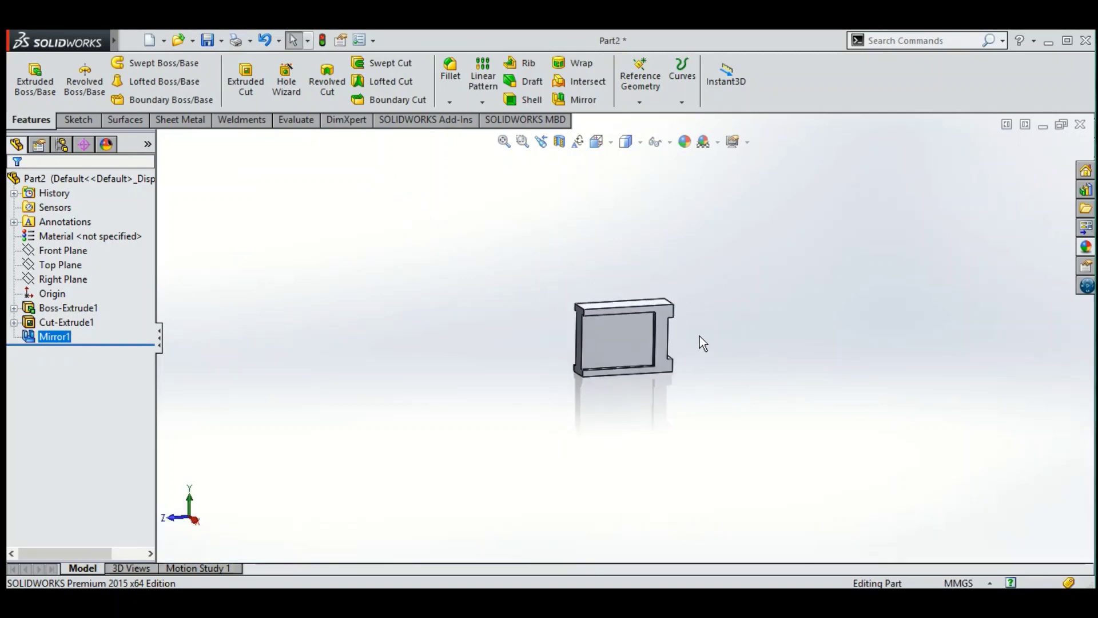
pyautogui.scroll(-1, 705, 328)
pyautogui.scroll(-1, 696, 322)
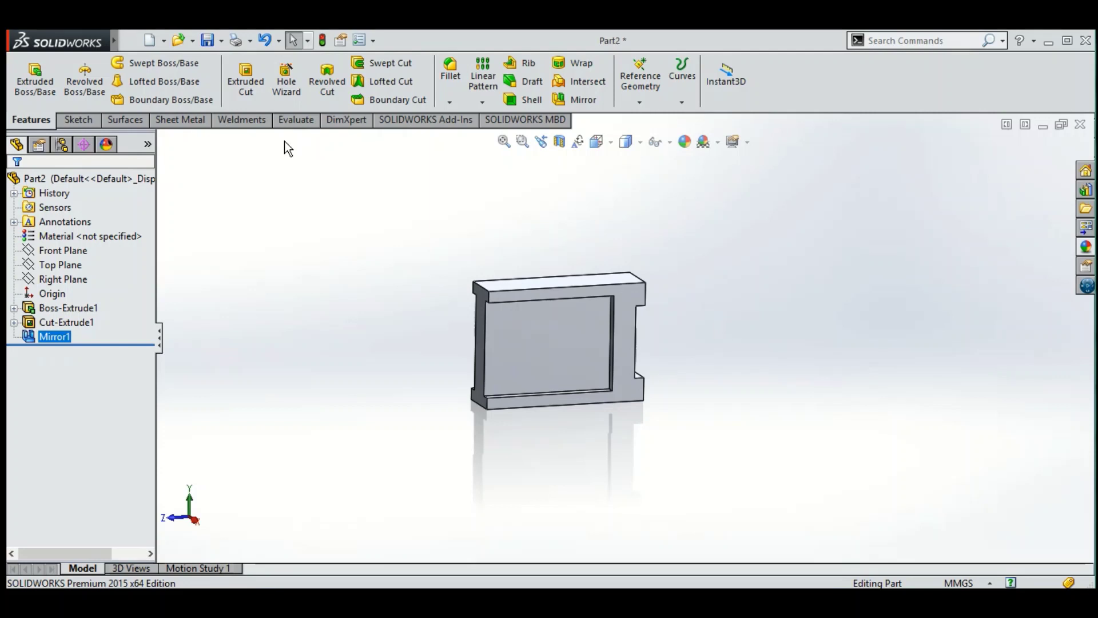
pyautogui.click(89, 122)
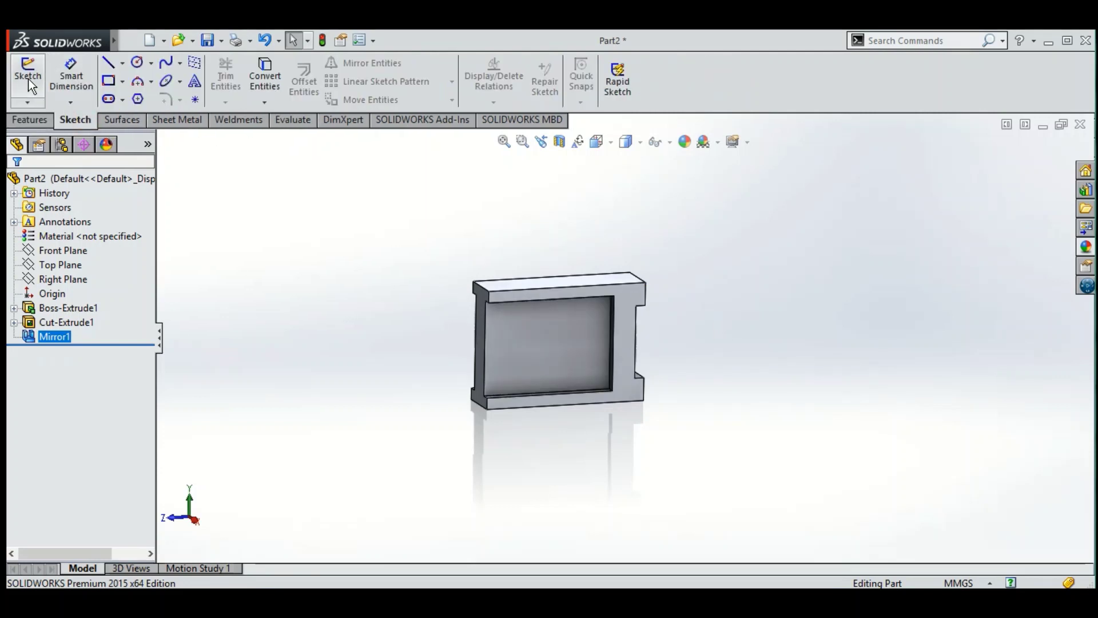
pyautogui.click(28, 78)
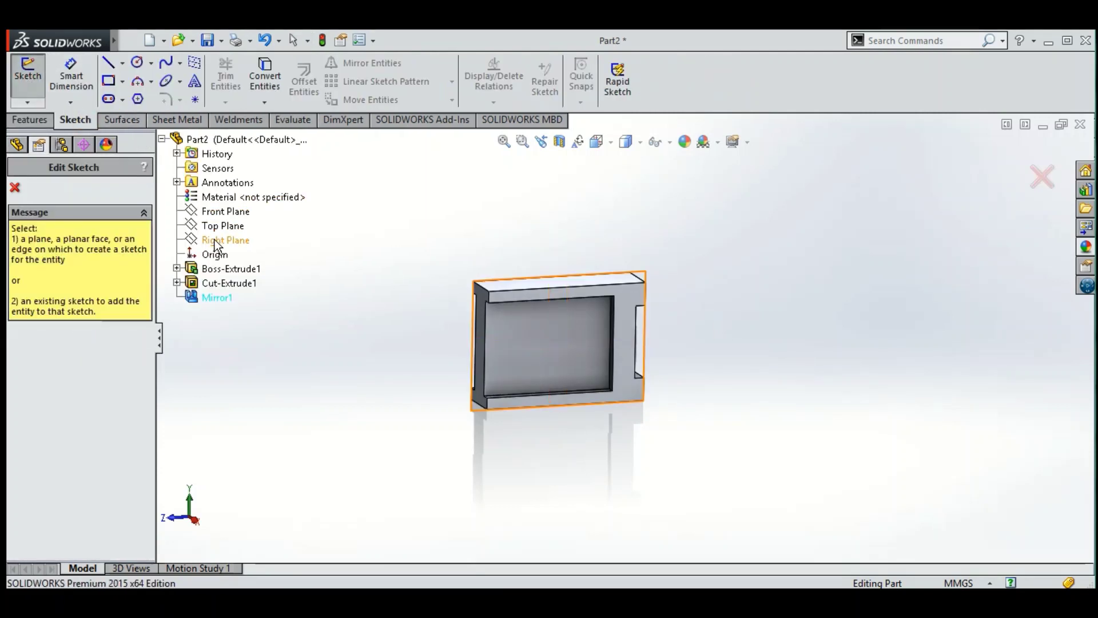
pyautogui.click(215, 240)
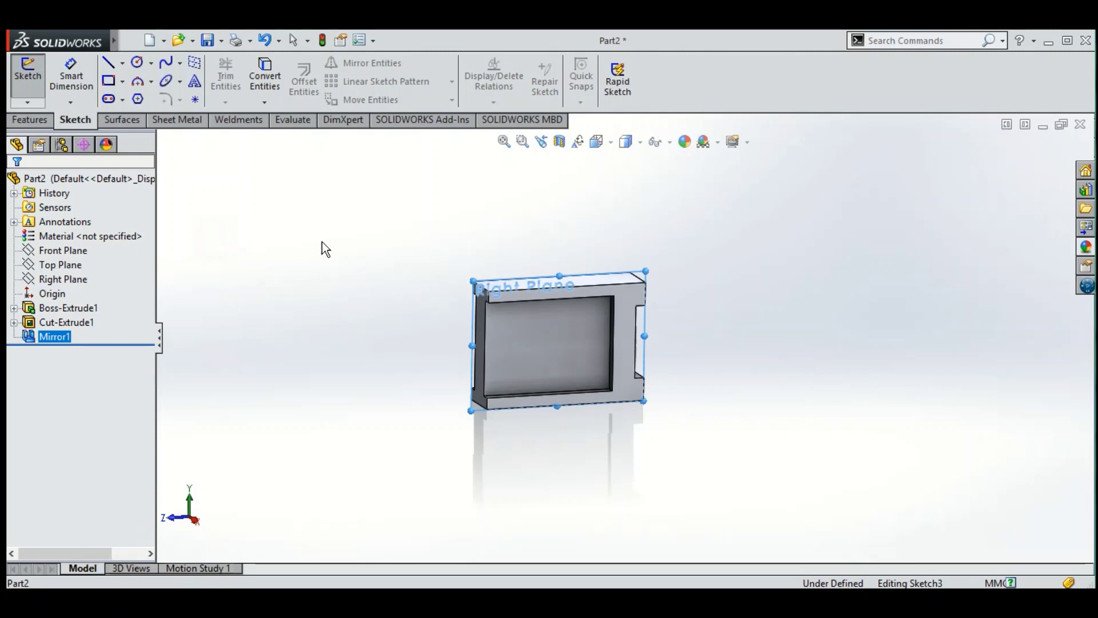
# Set the view to Right orientation and zoom out to show the whole part.
pyautogui.click(610, 150)
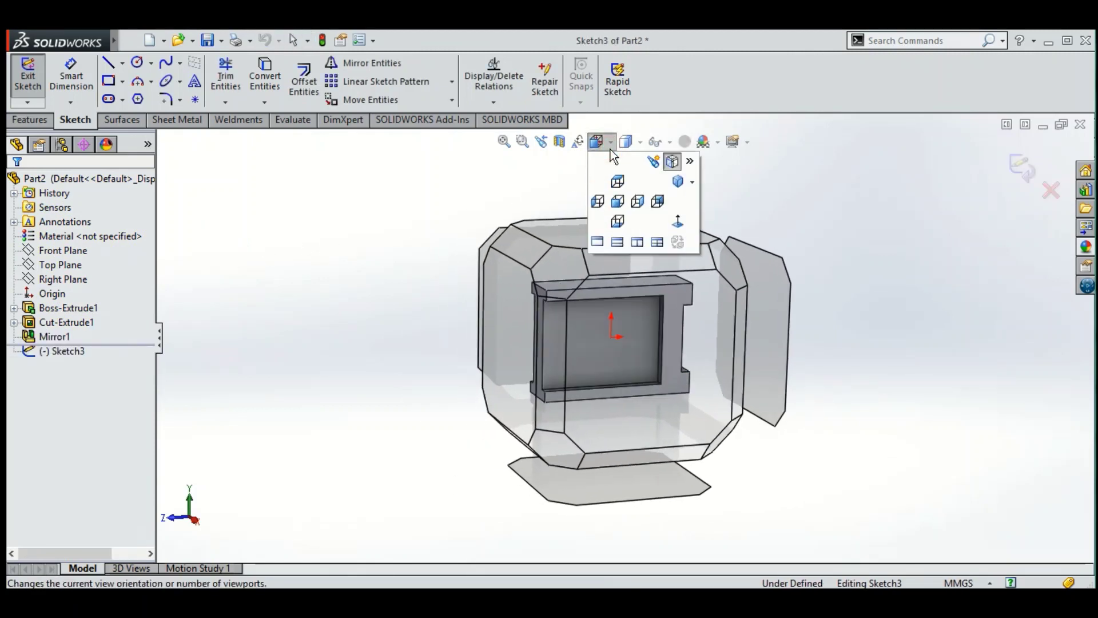
pyautogui.click(672, 221)
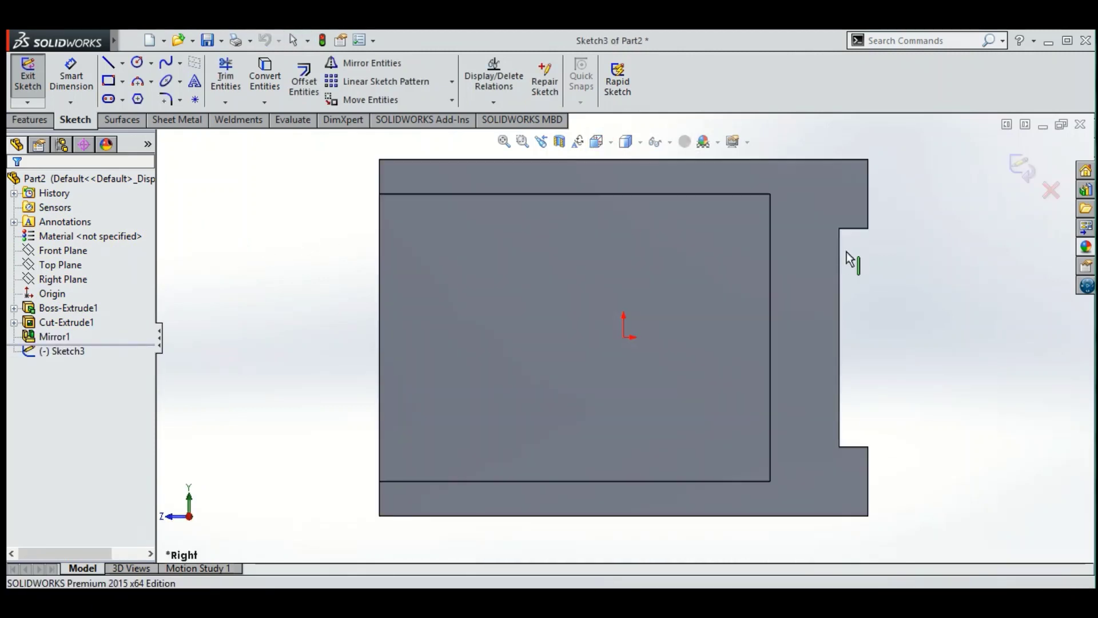
pyautogui.press('z')
pyautogui.press('z')
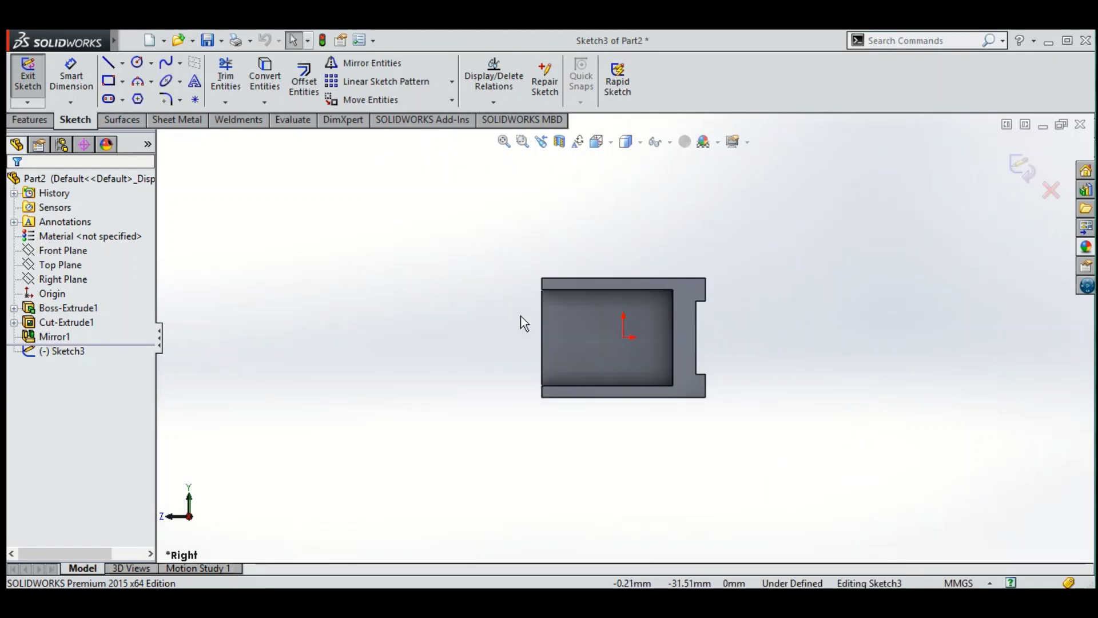
pyautogui.click(140, 63)
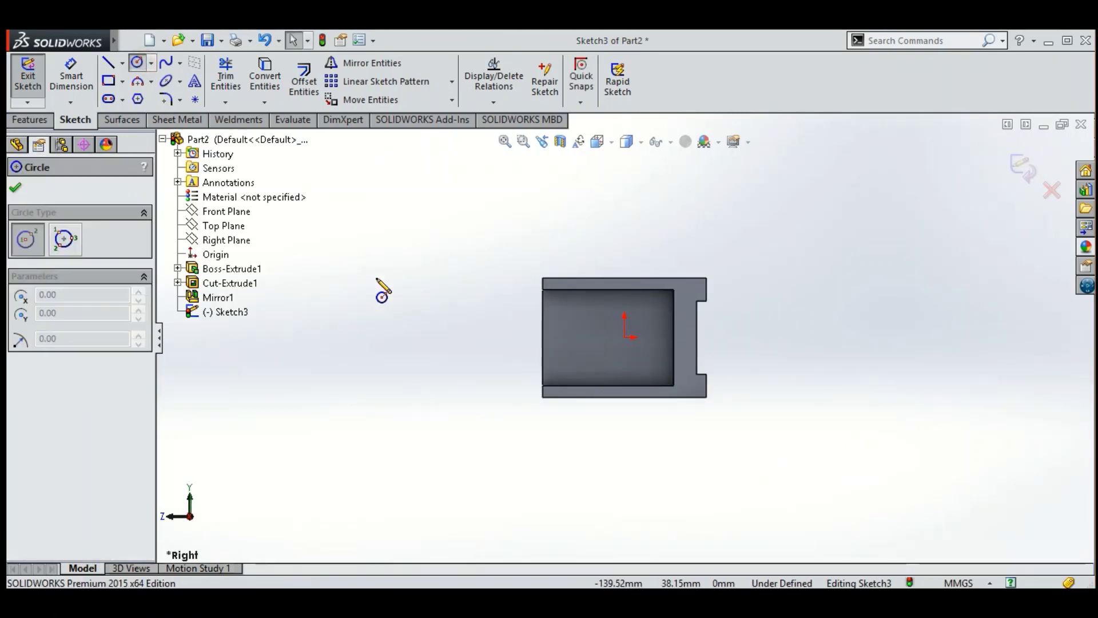
# Draw two concentric circles beside the block.
pyautogui.click(473, 316)
pyautogui.click(493, 360)
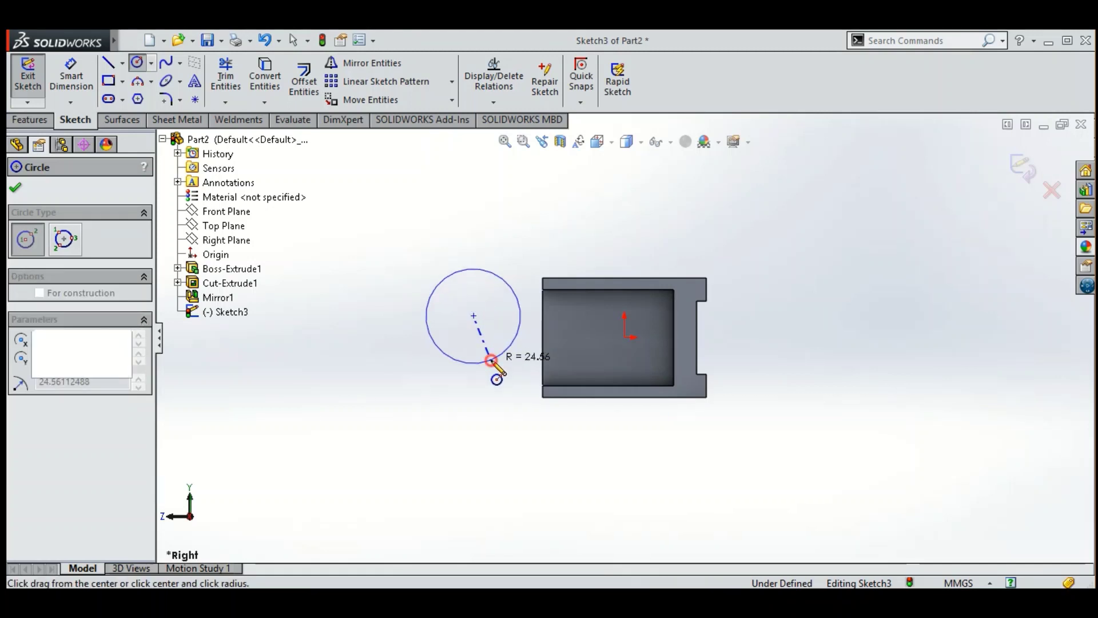
pyautogui.click(473, 316)
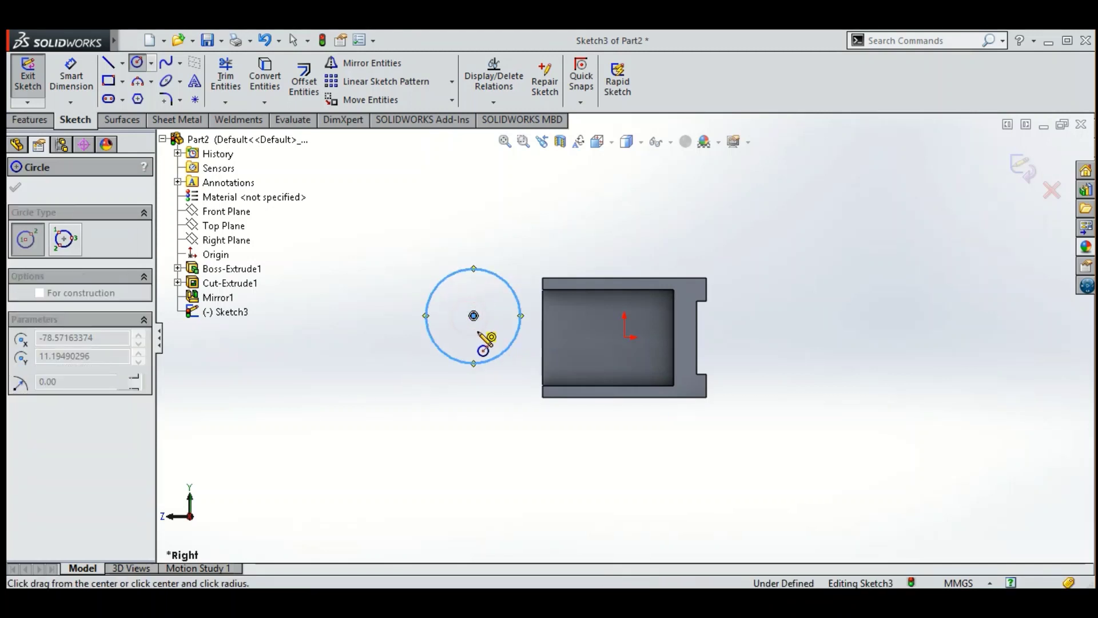
pyautogui.click(494, 377)
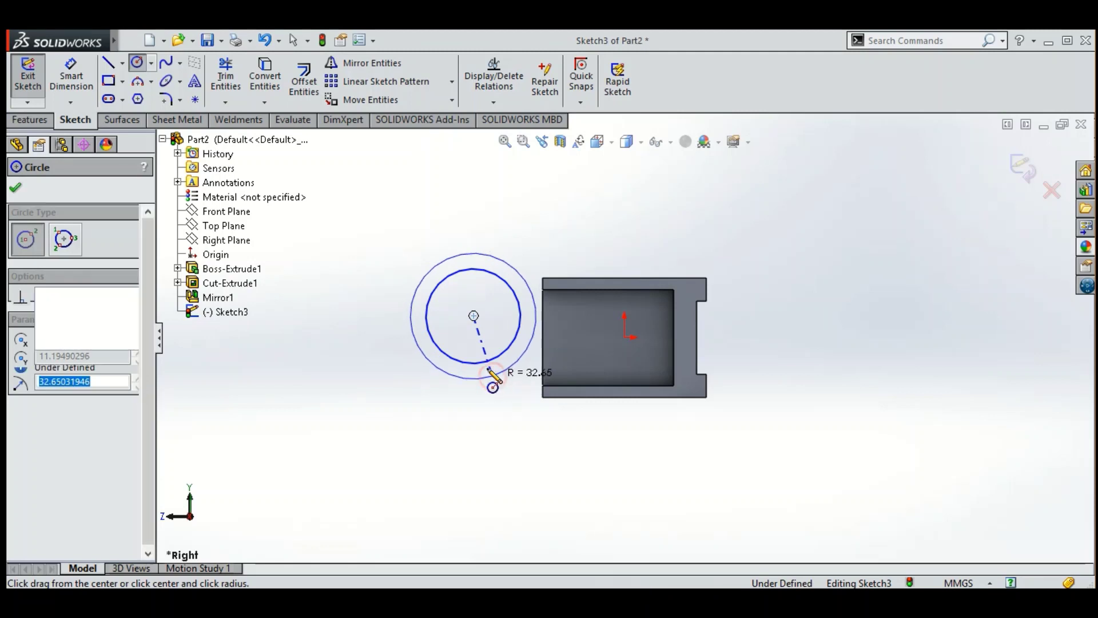
pyautogui.click(16, 190)
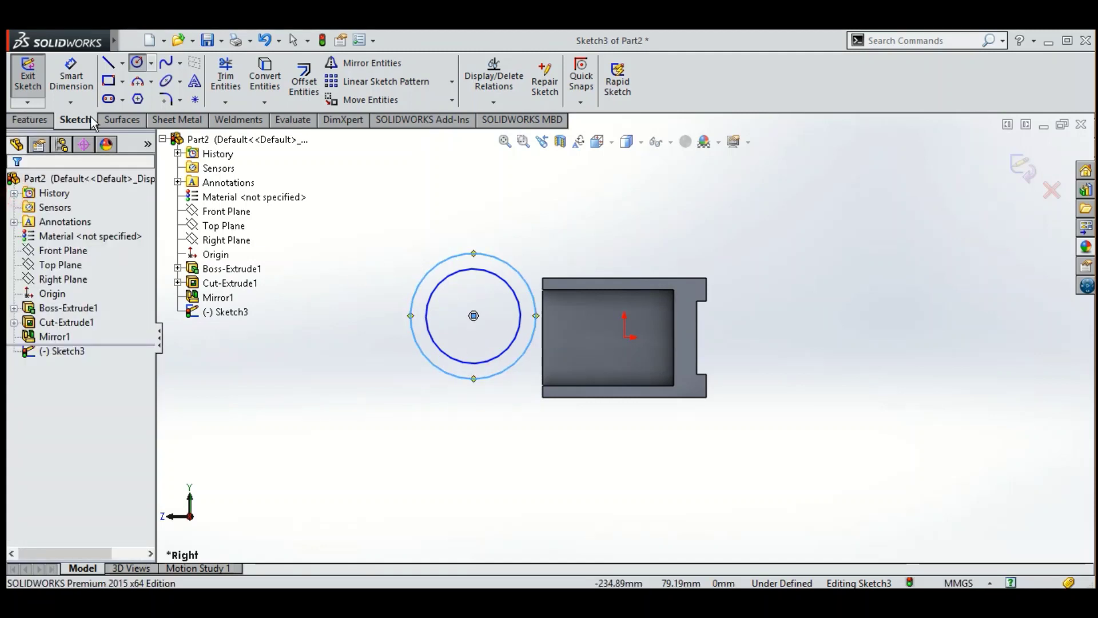
# Dimension the inner circle to Ø22 mm and the outer circle to Ø44 mm.
pyautogui.click(71, 75)
pyautogui.click(441, 283)
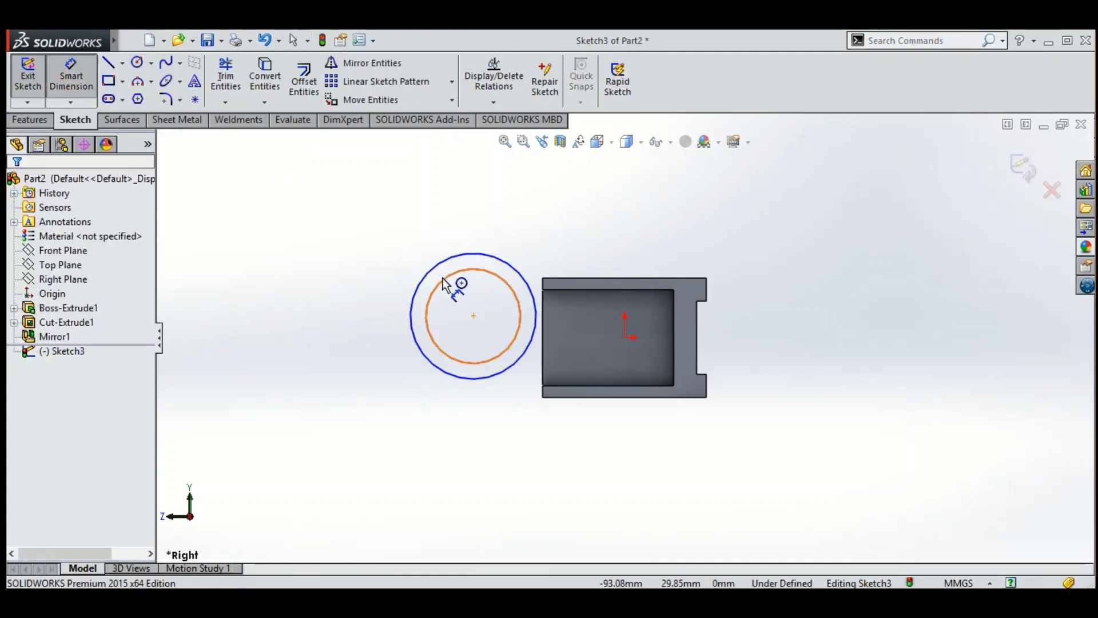
pyautogui.click(463, 303)
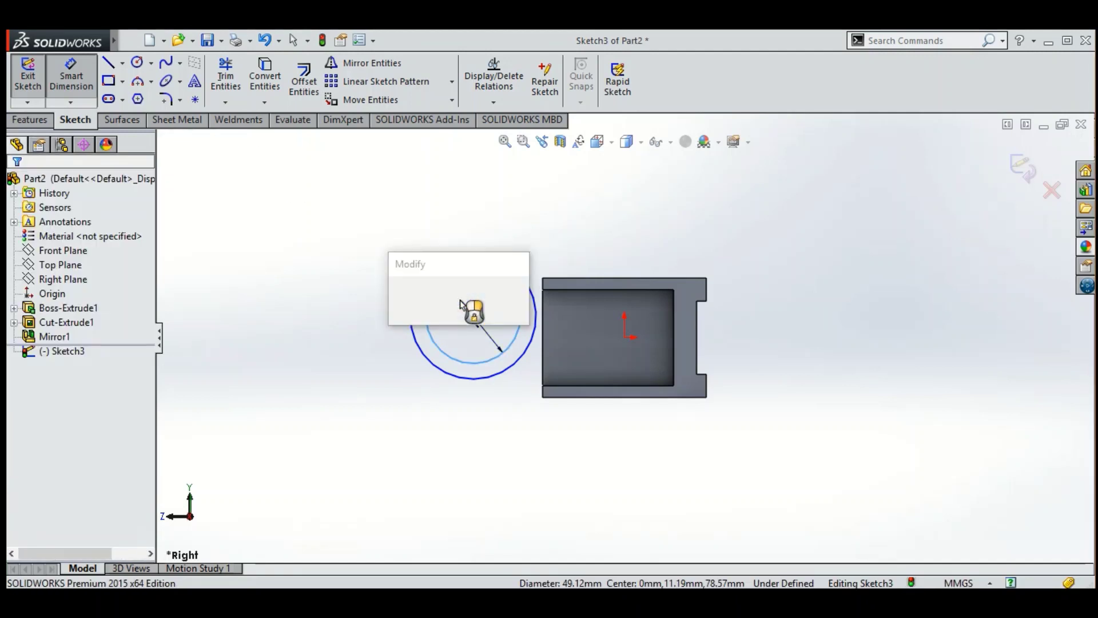
pyautogui.write('40')
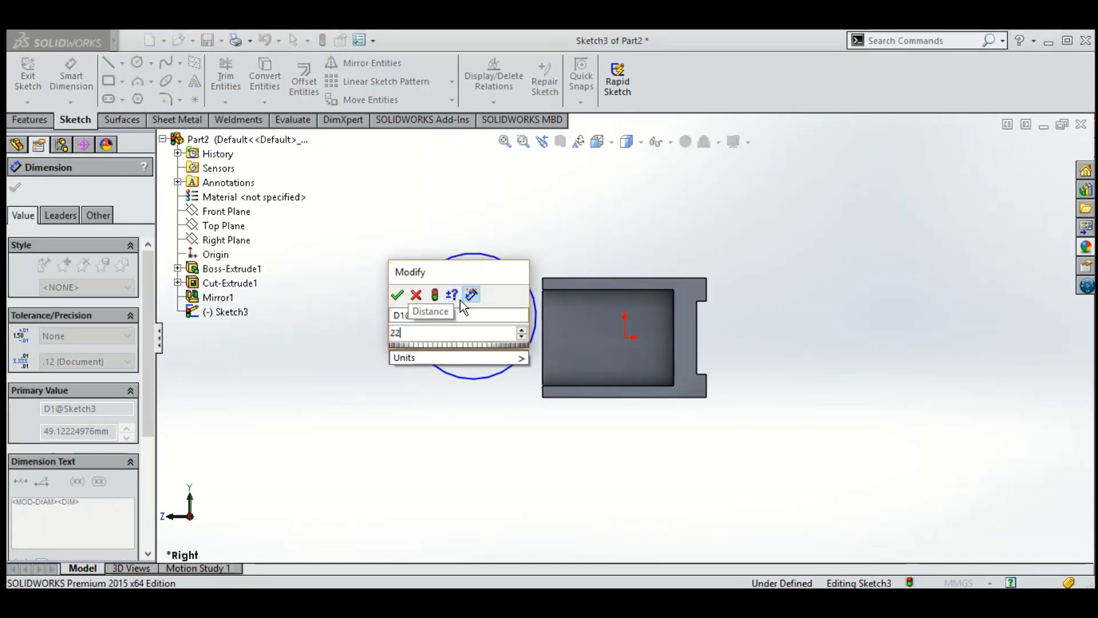
pyautogui.press('Return')
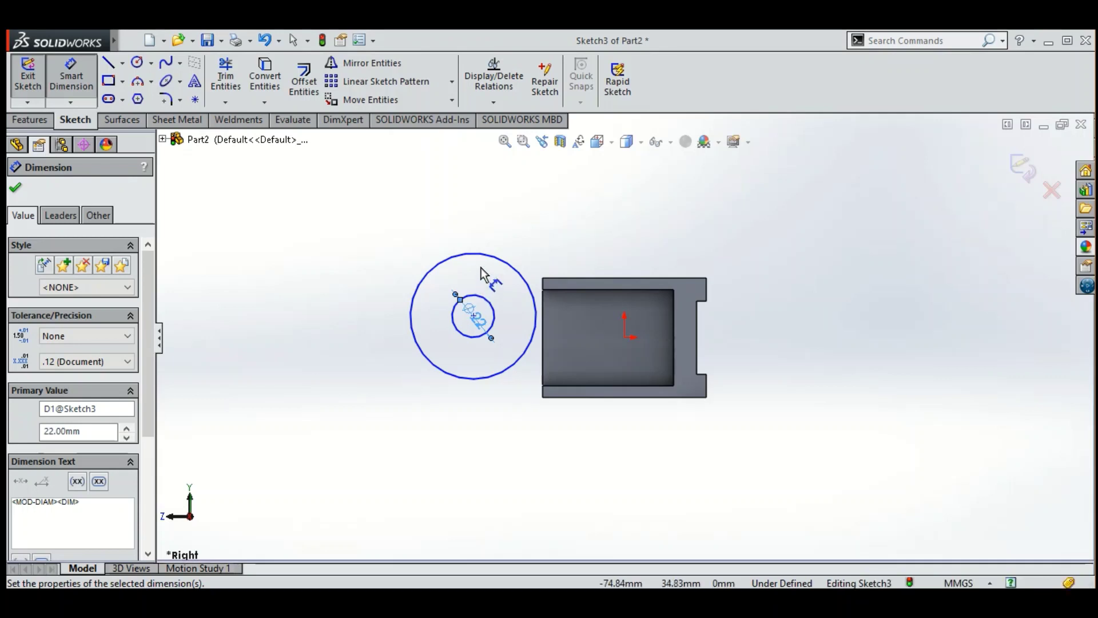
pyautogui.click(486, 261)
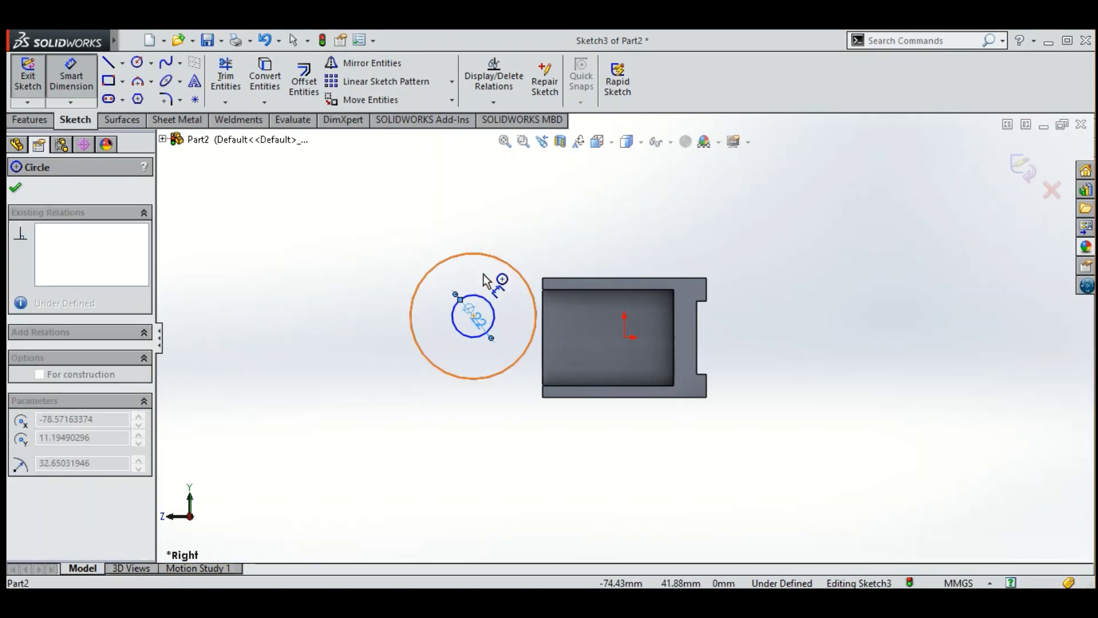
pyautogui.click(484, 276)
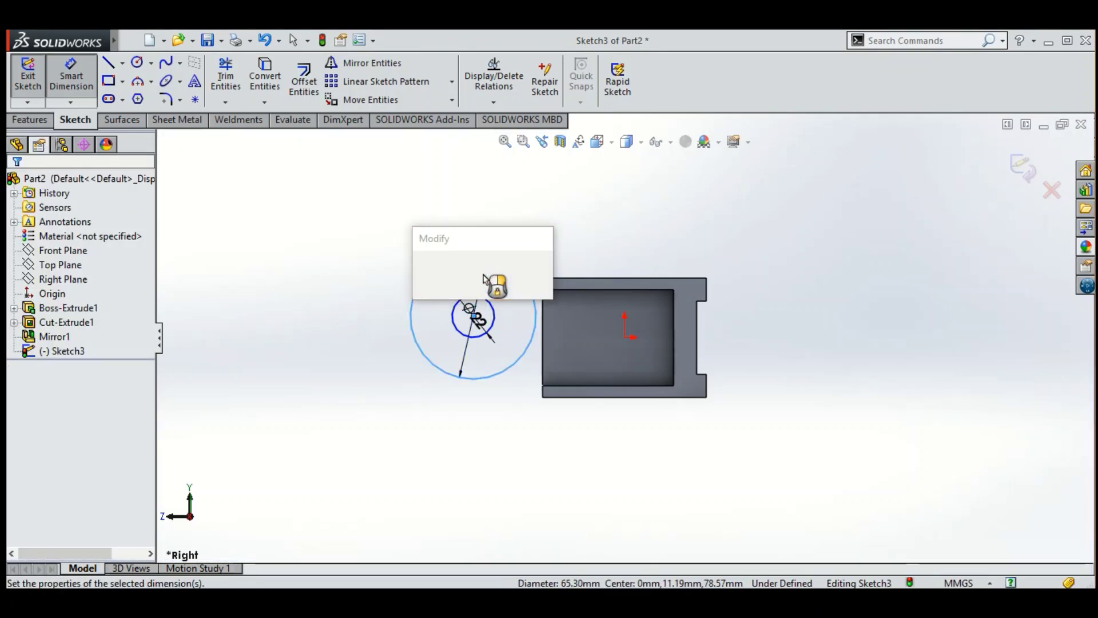
pyautogui.write('44')
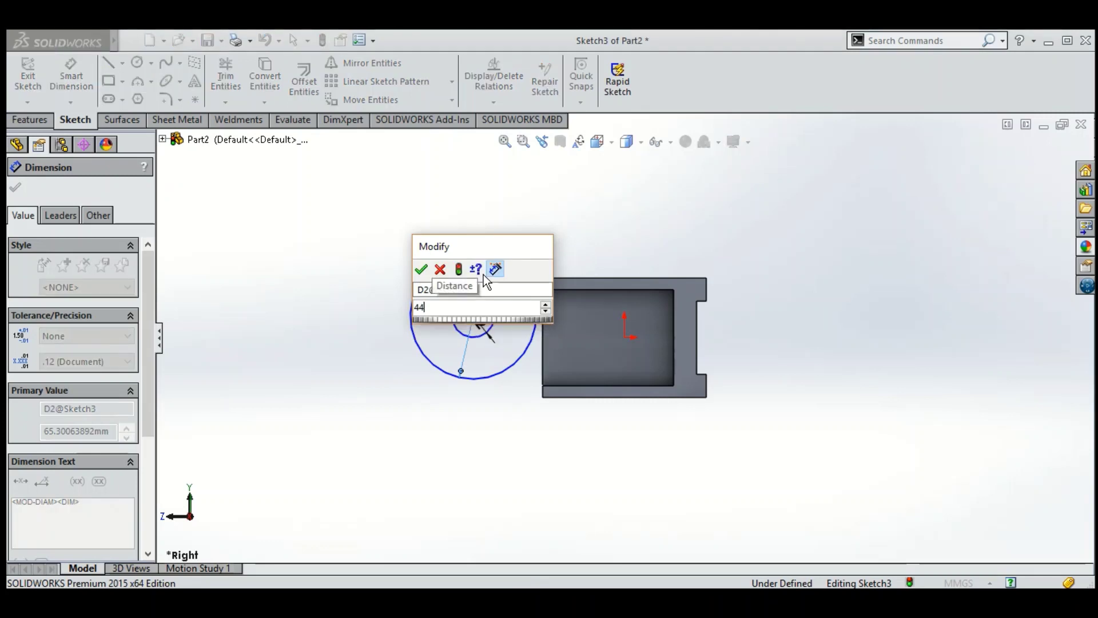
pyautogui.press('Return')
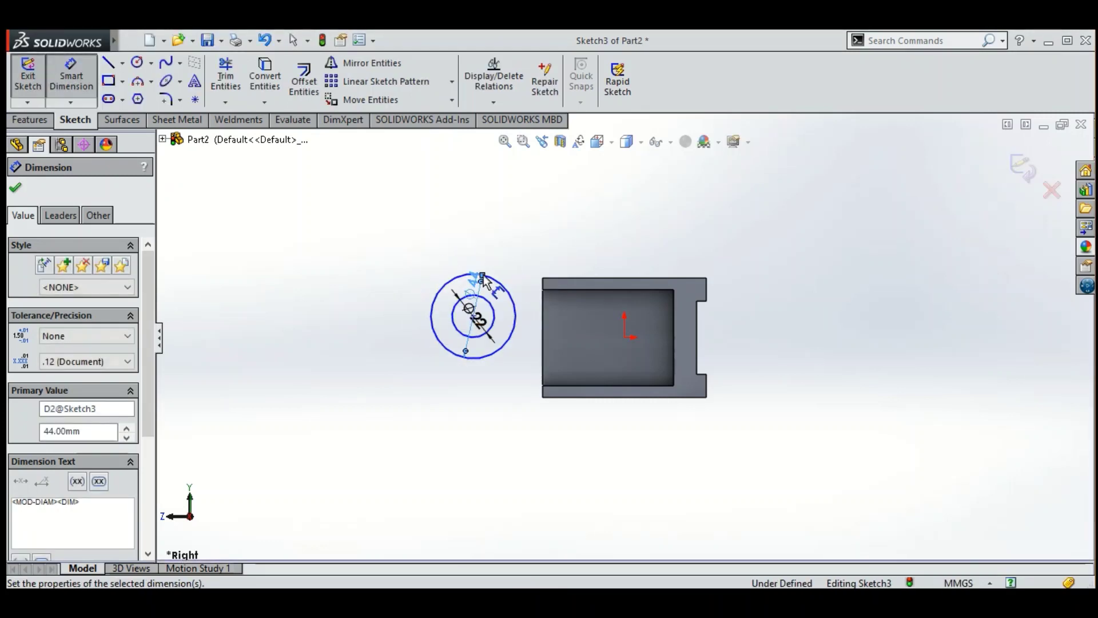
pyautogui.click(13, 191)
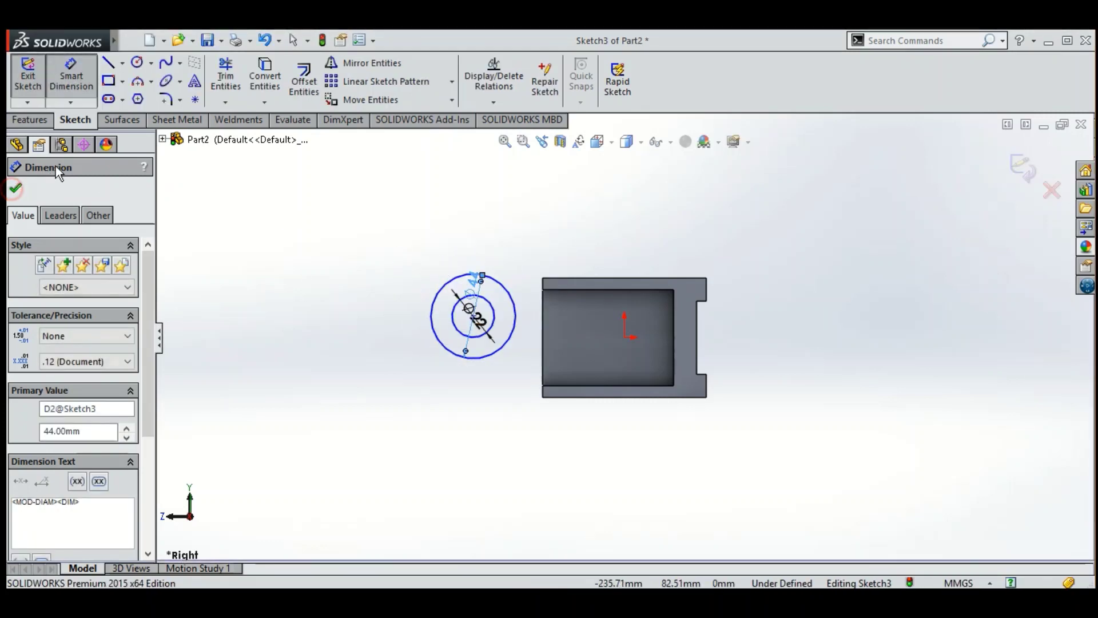
# Draw a horizontal line leftward from the block's top-left corner past the circles.
pyautogui.click(111, 66)
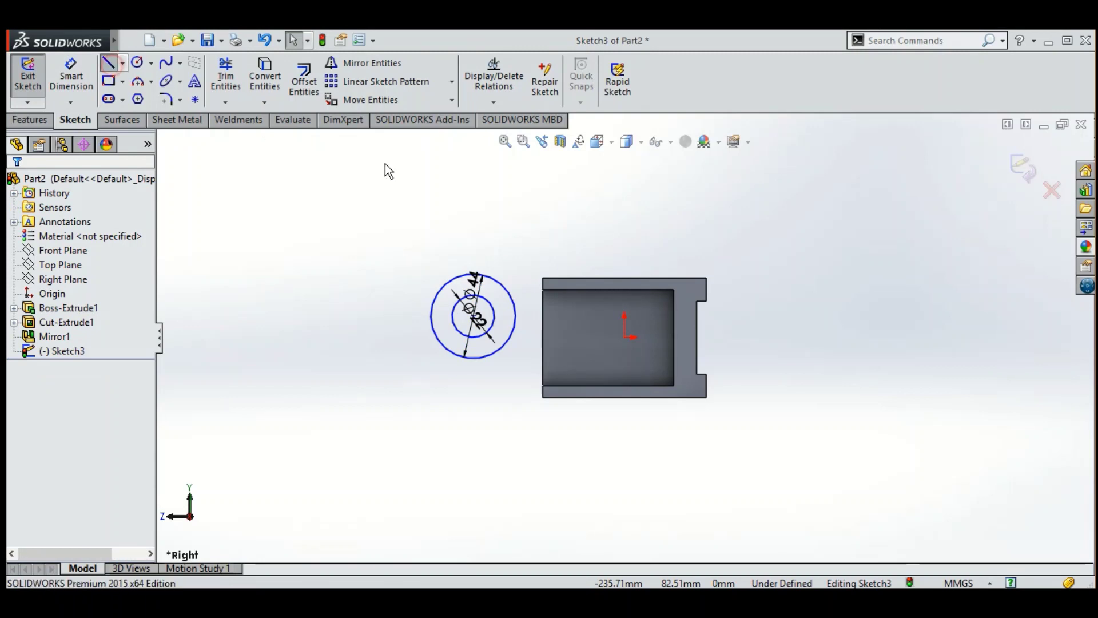
pyautogui.click(541, 280)
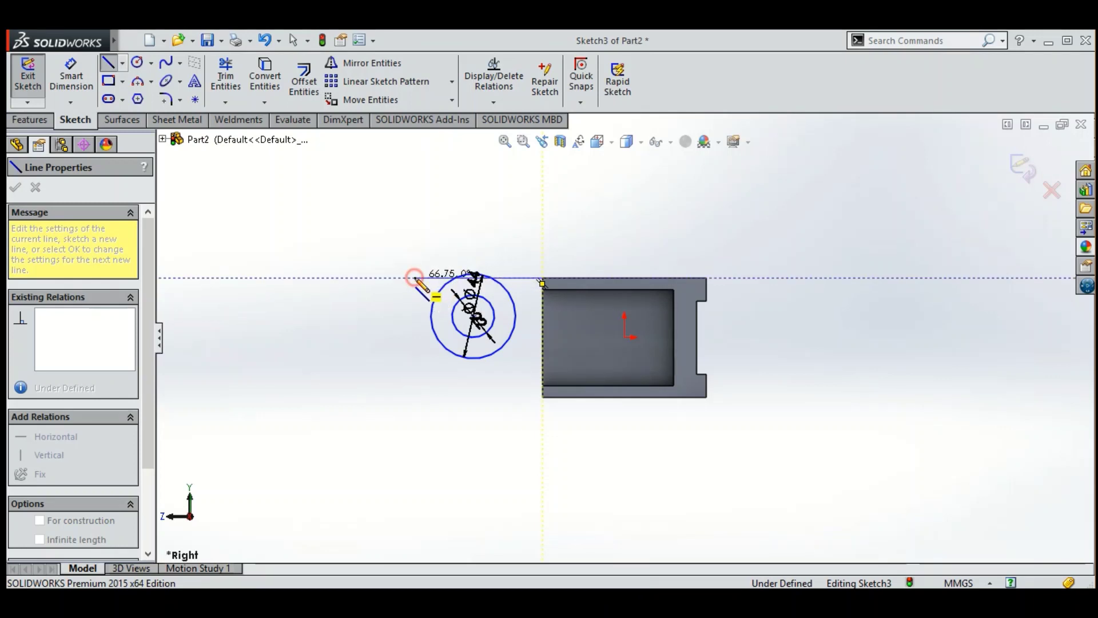
pyautogui.click(414, 278)
pyautogui.rightClick(453, 192)
pyautogui.click(469, 209)
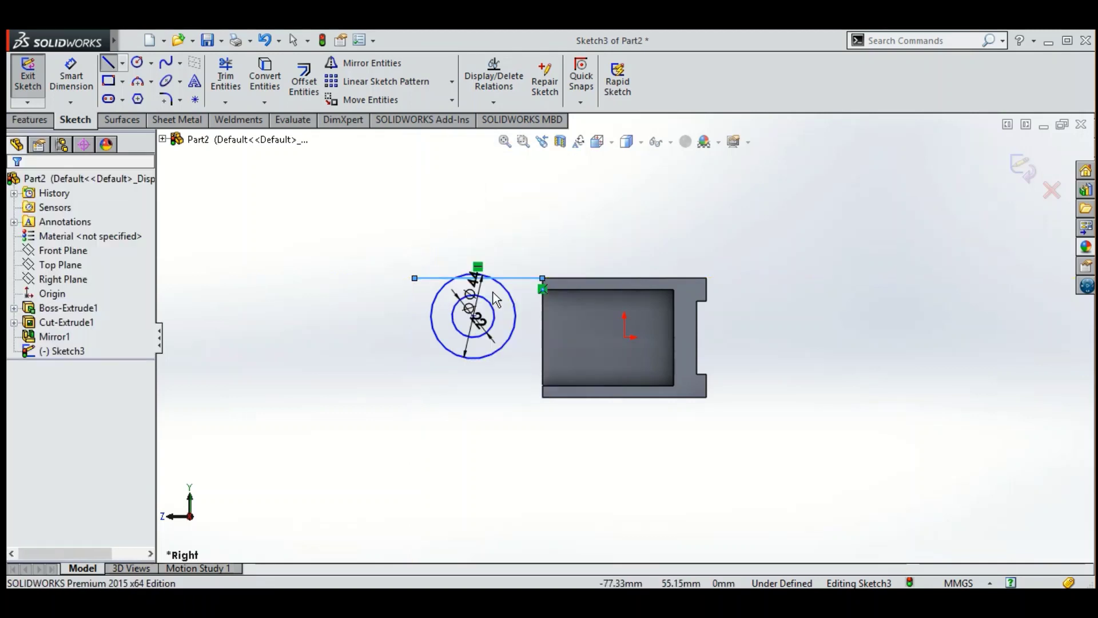
# Make the outer 44 mm circle tangent to the horizontal line.
pyautogui.scroll(-2, 492, 294)
pyautogui.scroll(-2, 481, 269)
pyautogui.scroll(-2, 469, 241)
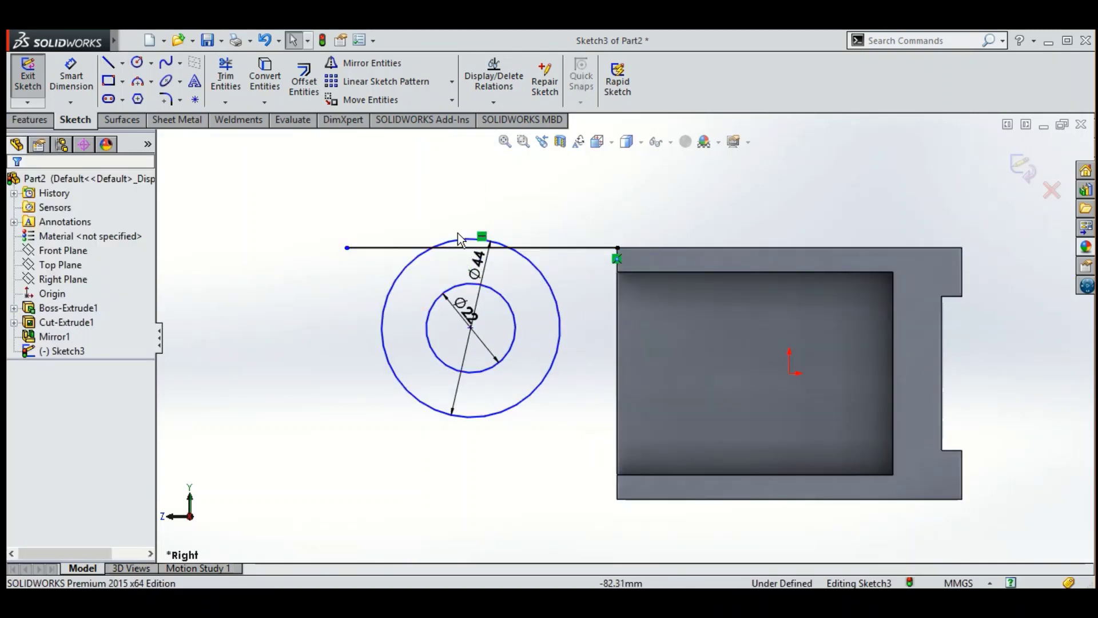
pyautogui.click(464, 240)
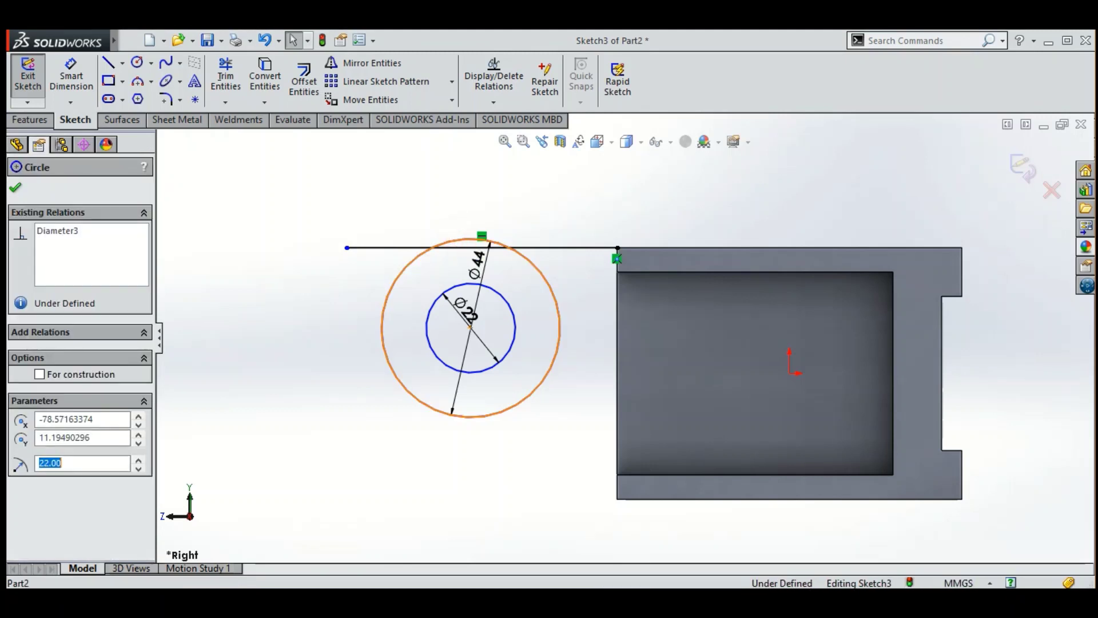
pyautogui.keyDown('ctrl'); pyautogui.click(463, 250); pyautogui.keyUp('ctrl')
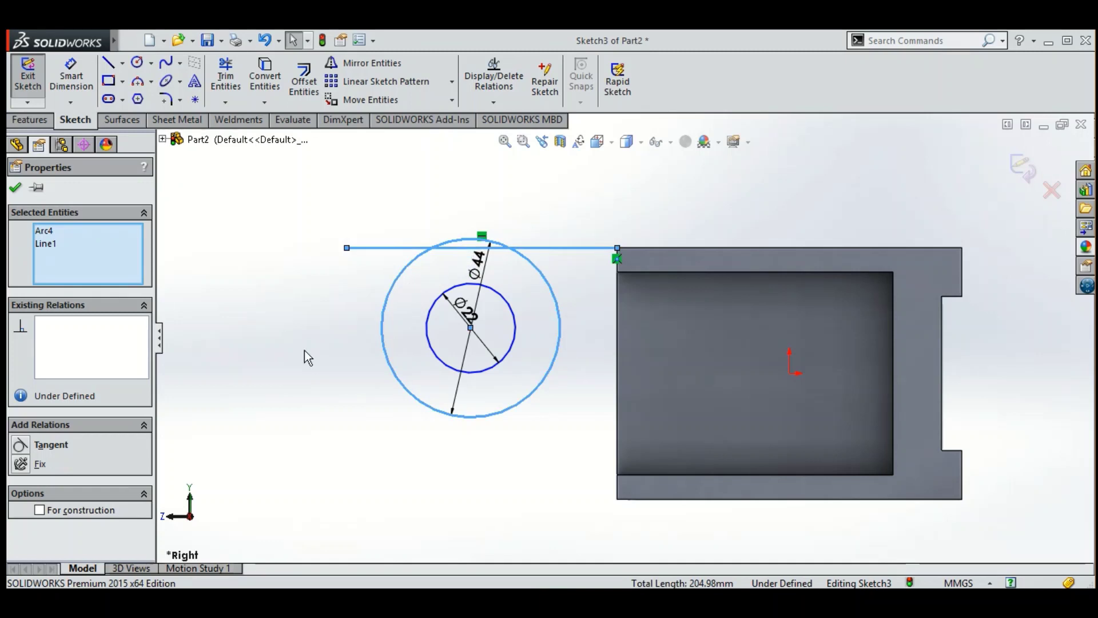
pyautogui.click(20, 445)
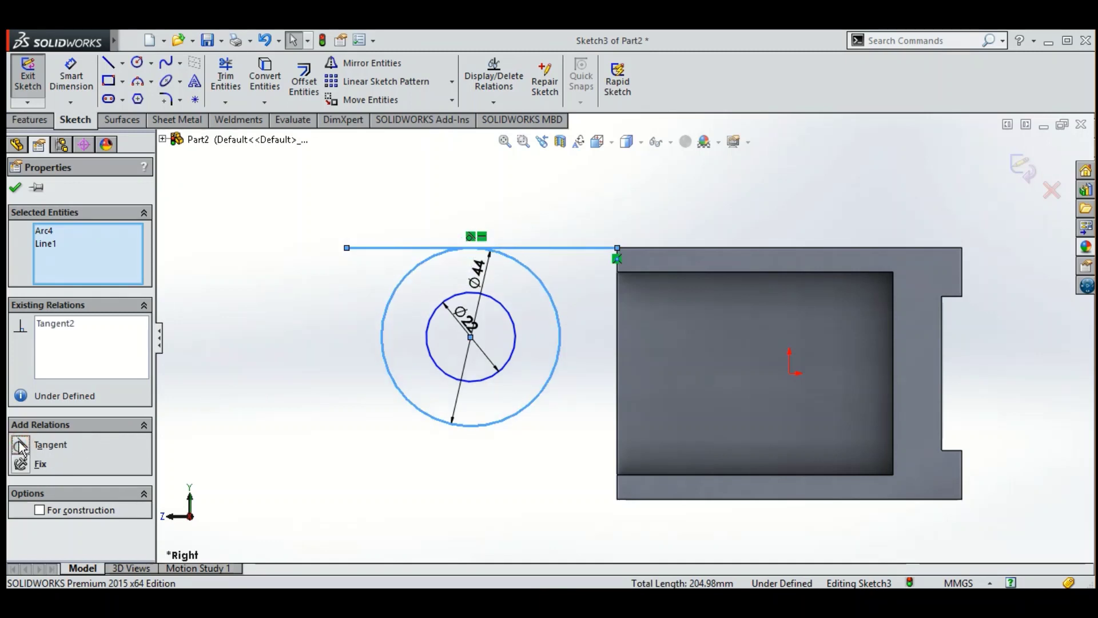
pyautogui.click(14, 189)
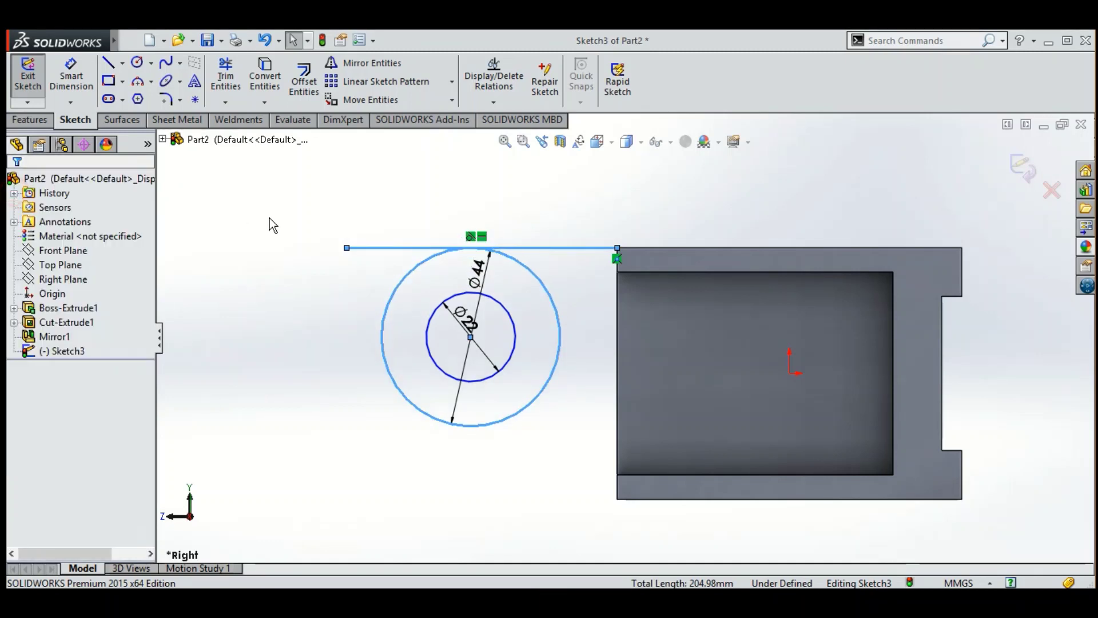
# Dimension the circles' centre 25 mm from the block's left edge.
pyautogui.click(74, 73)
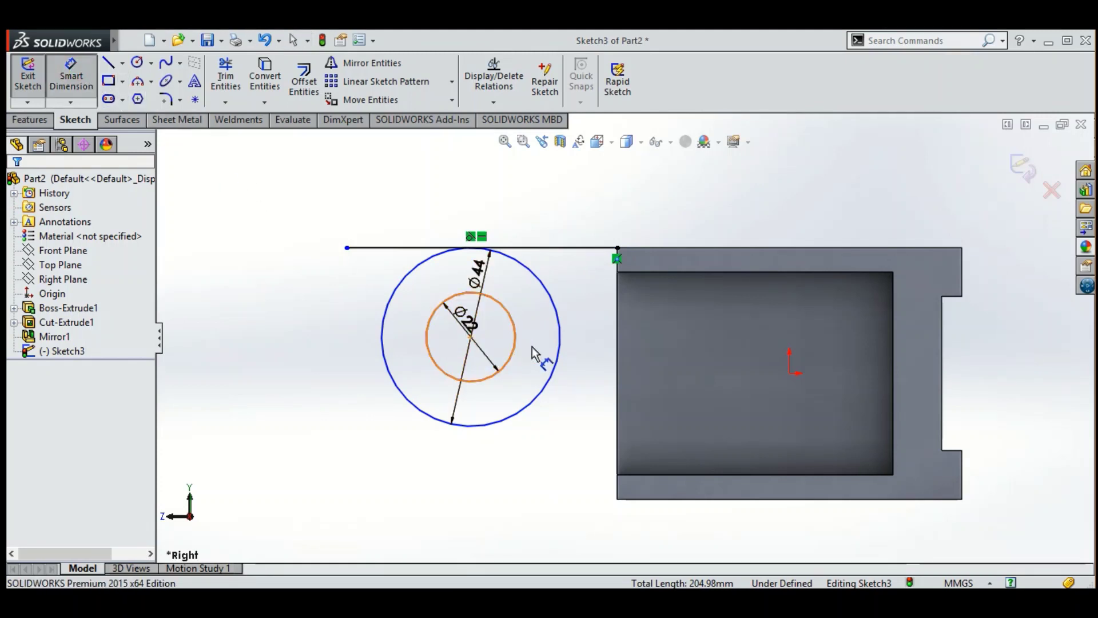
pyautogui.click(616, 364)
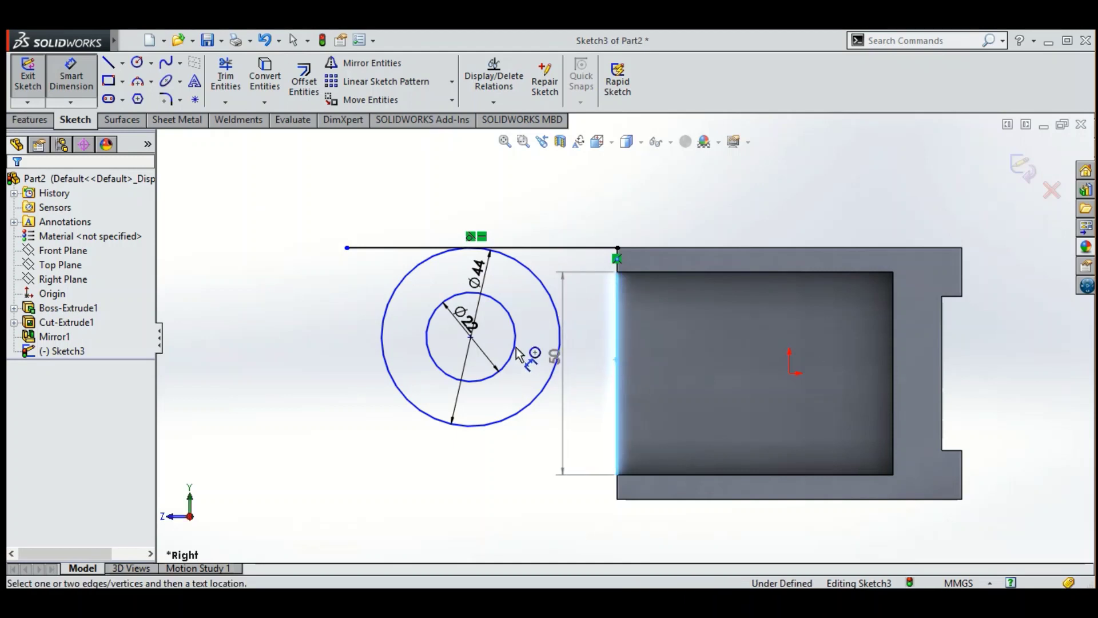
pyautogui.click(470, 338)
pyautogui.click(579, 363)
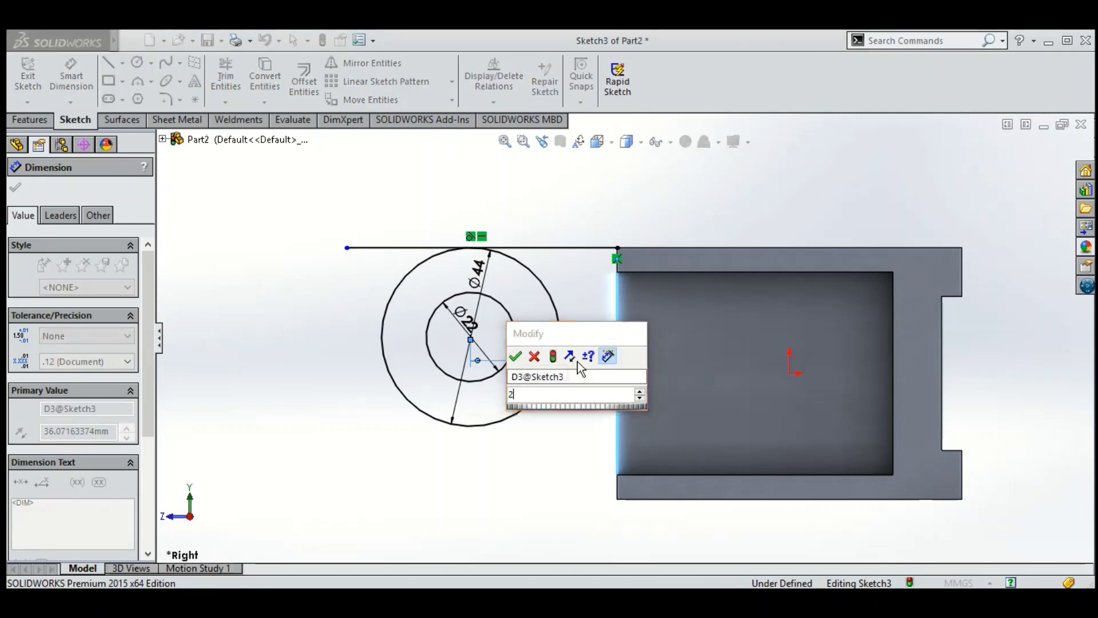
pyautogui.write('25')
pyautogui.press('Return')
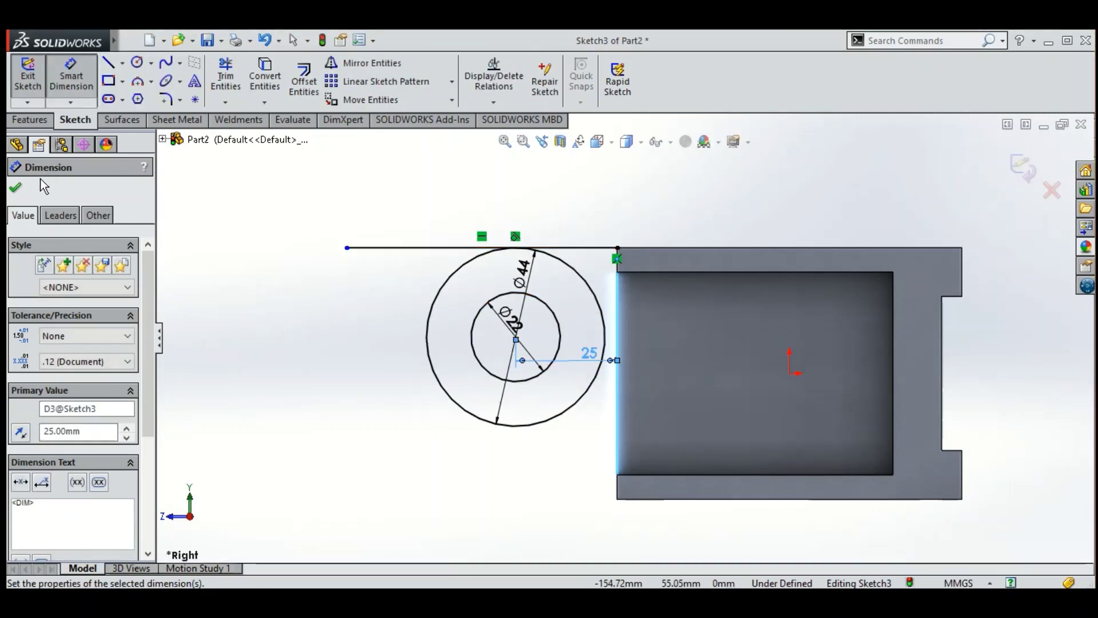
pyautogui.click(16, 190)
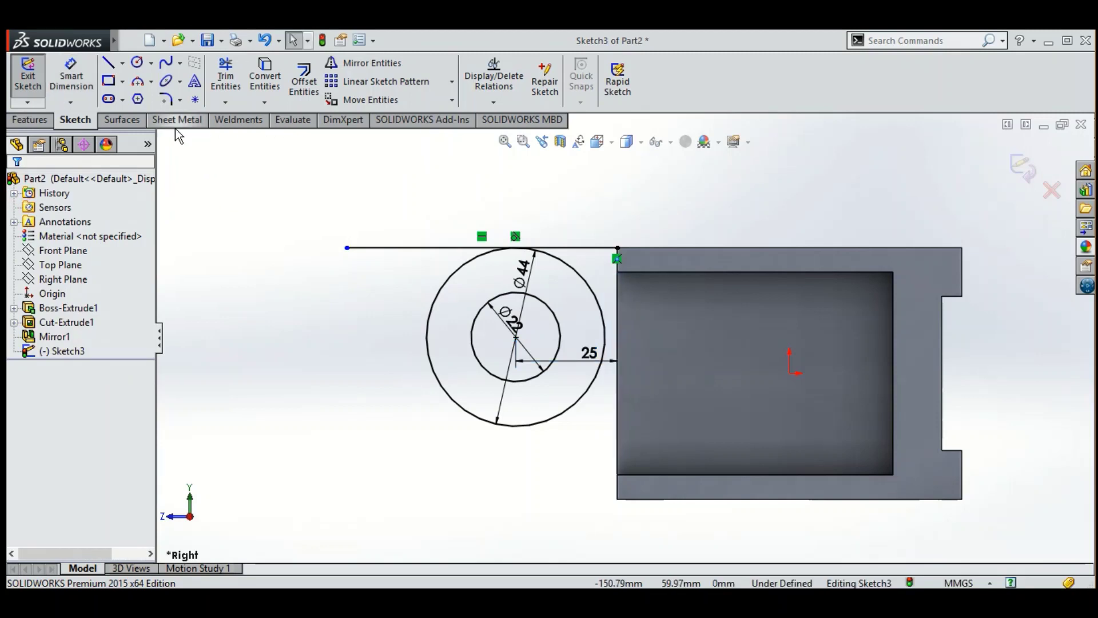
# Trim off the part of the line left of the circle.
pyautogui.click(226, 75)
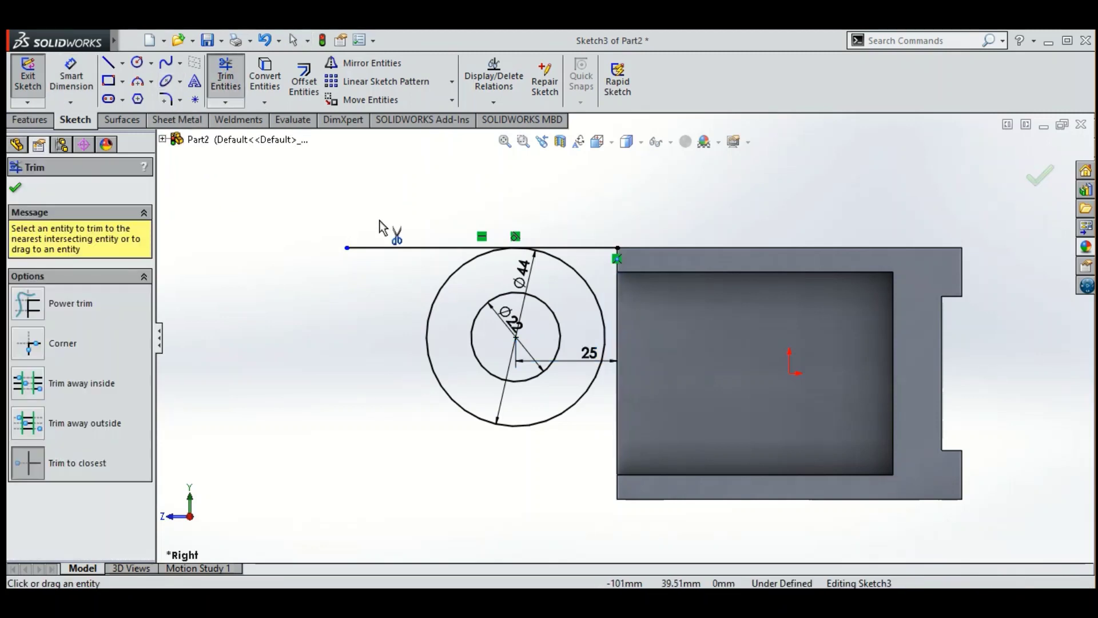
pyautogui.click(391, 252)
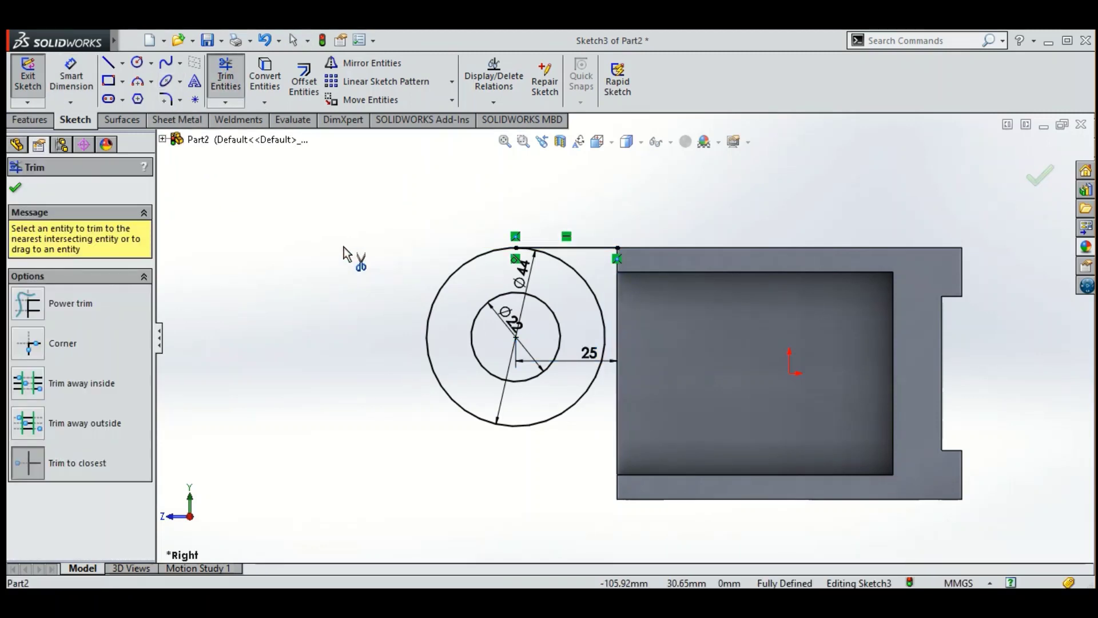
pyautogui.press('z')
pyautogui.press('z')
pyautogui.press('z')
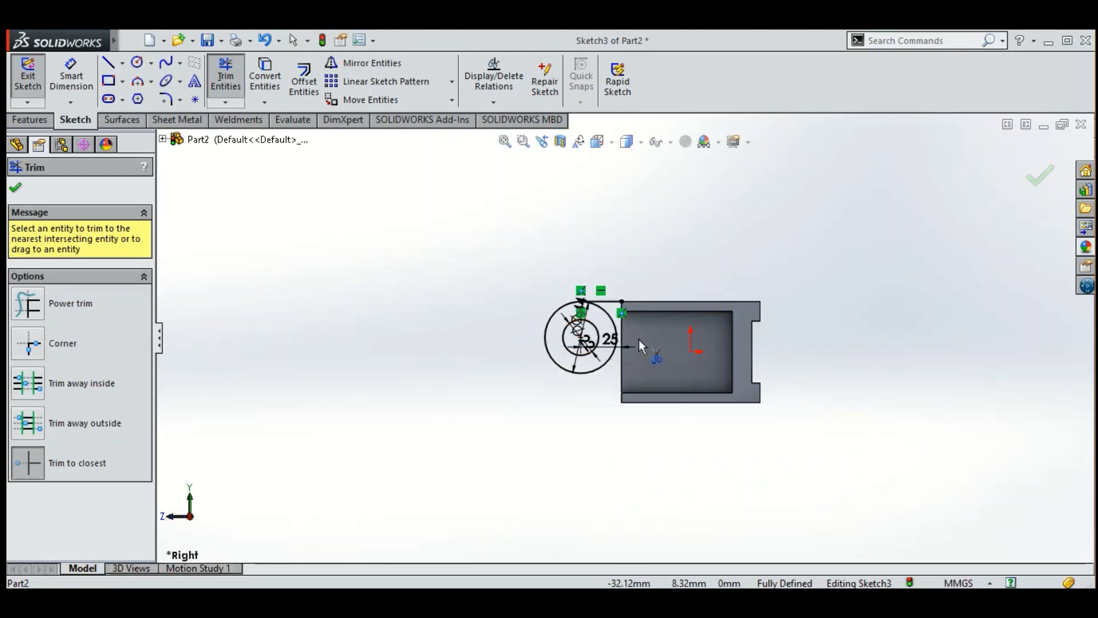
pyautogui.scroll(-2, 640, 339)
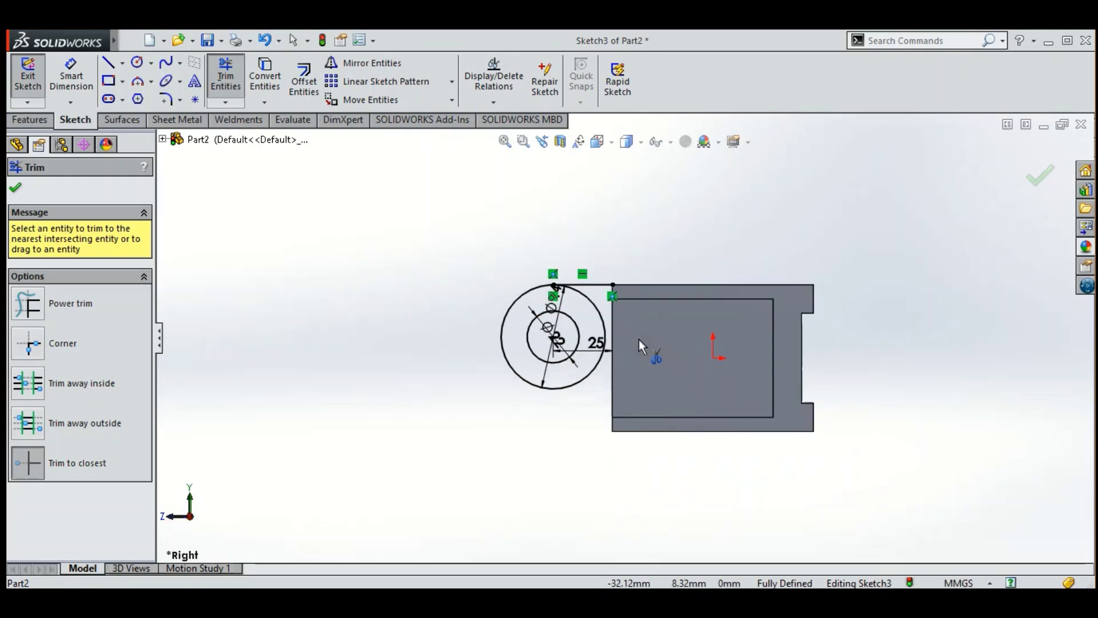
pyautogui.click(16, 189)
# Sketch two joined three-point arcs from the block's bottom-left corner toward the circles.
pyautogui.click(151, 81)
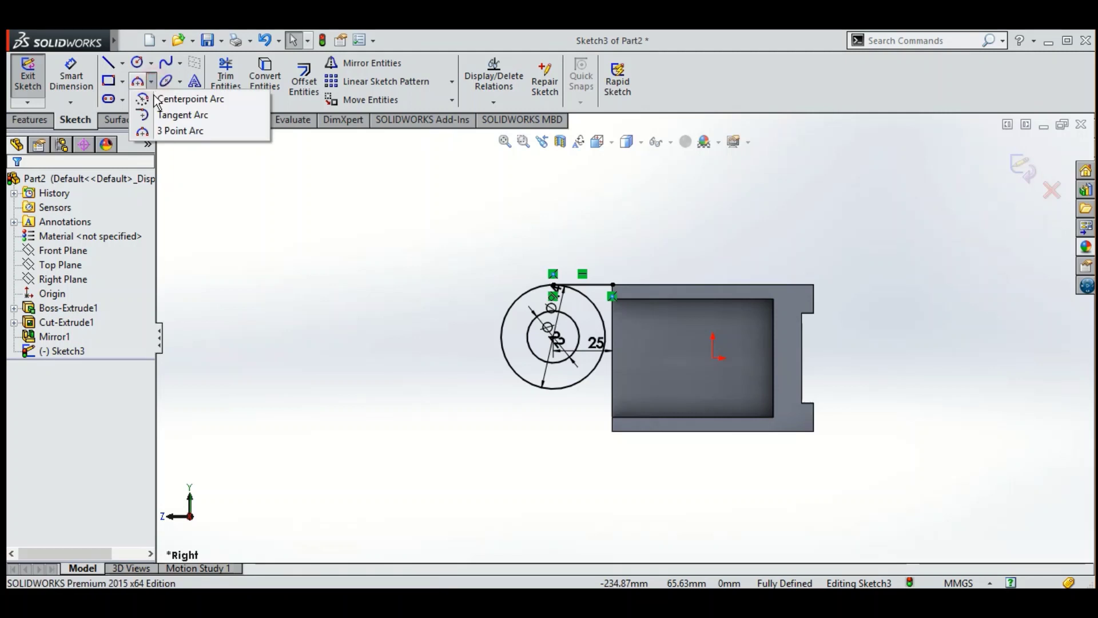
pyautogui.click(166, 131)
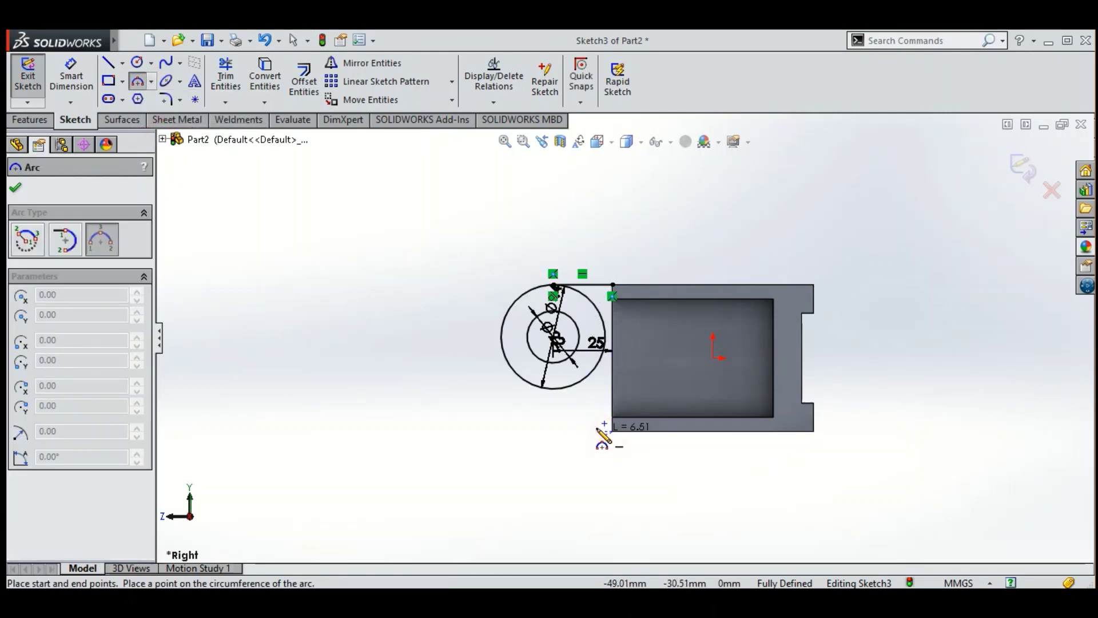
pyautogui.click(575, 418)
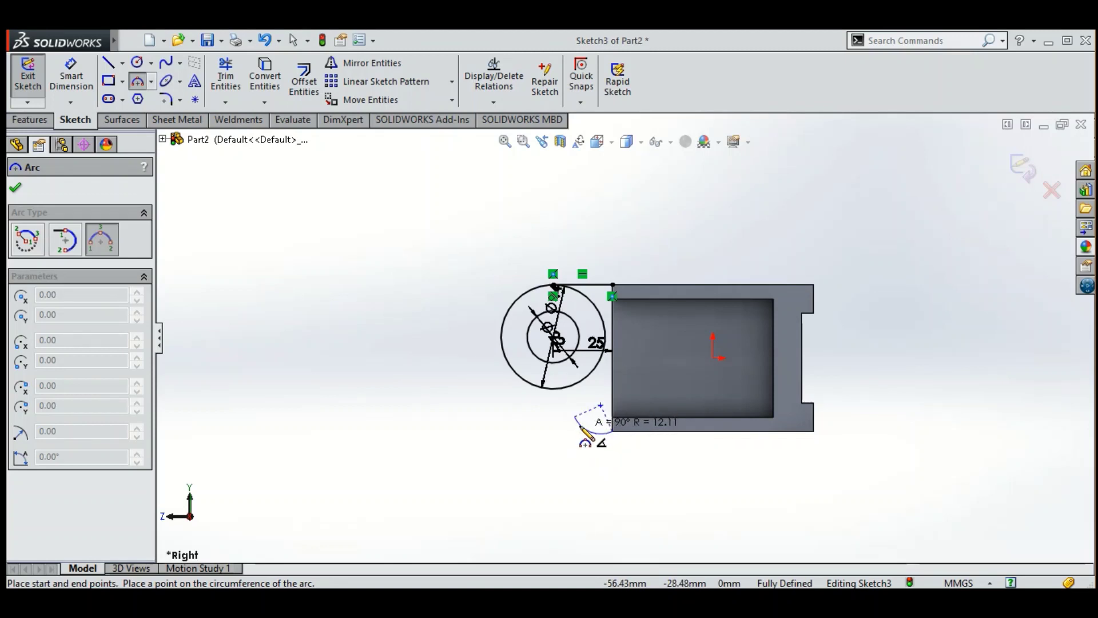
pyautogui.click(579, 426)
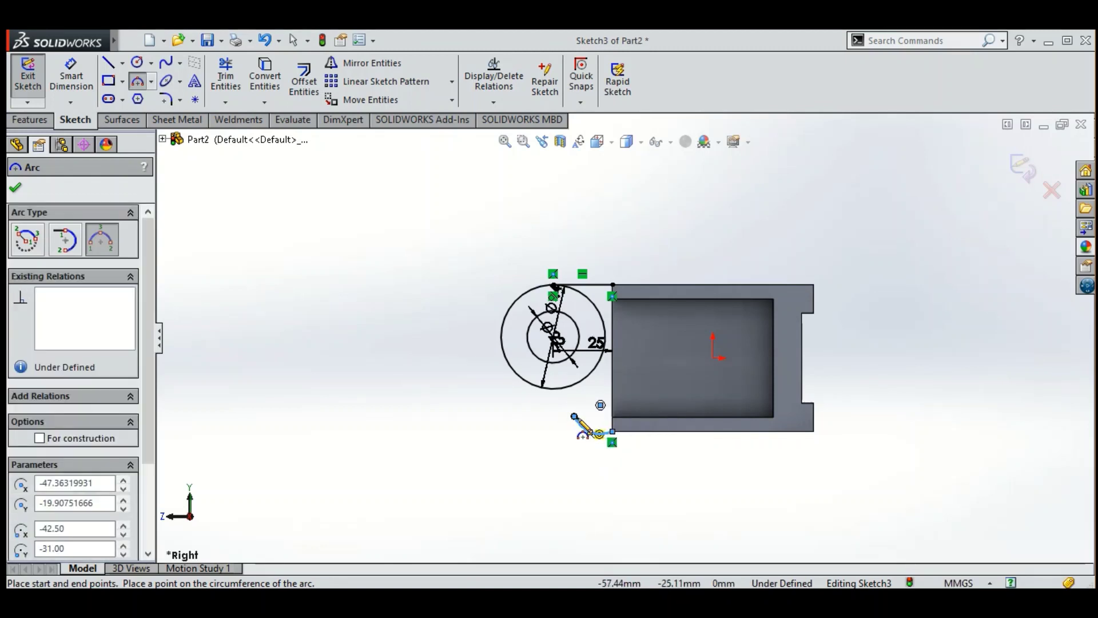
pyautogui.click(600, 405)
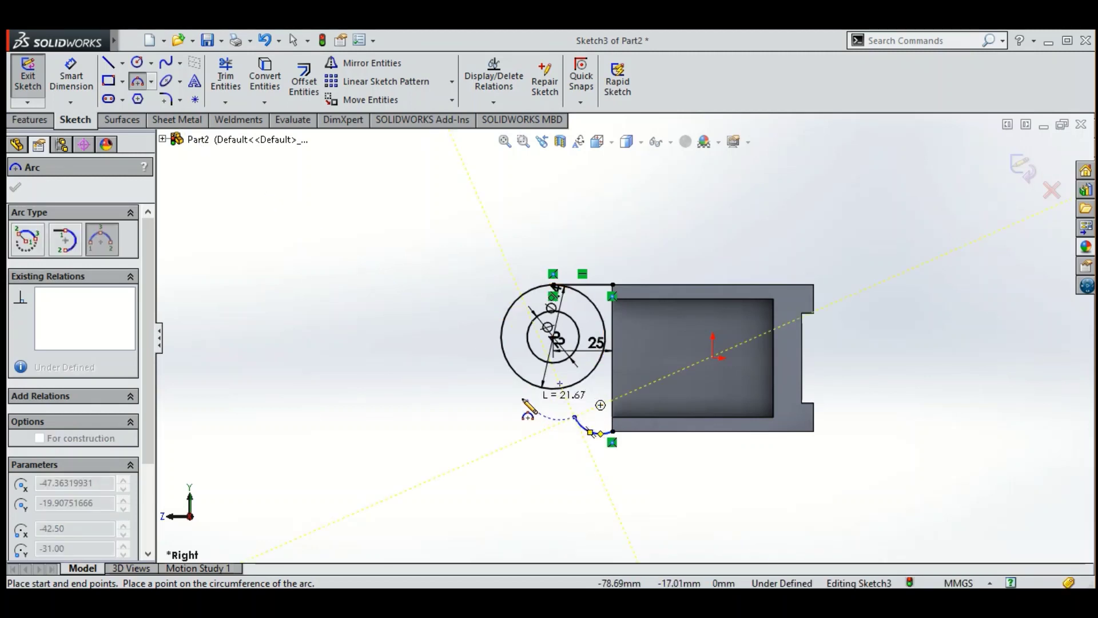
pyautogui.click(522, 399)
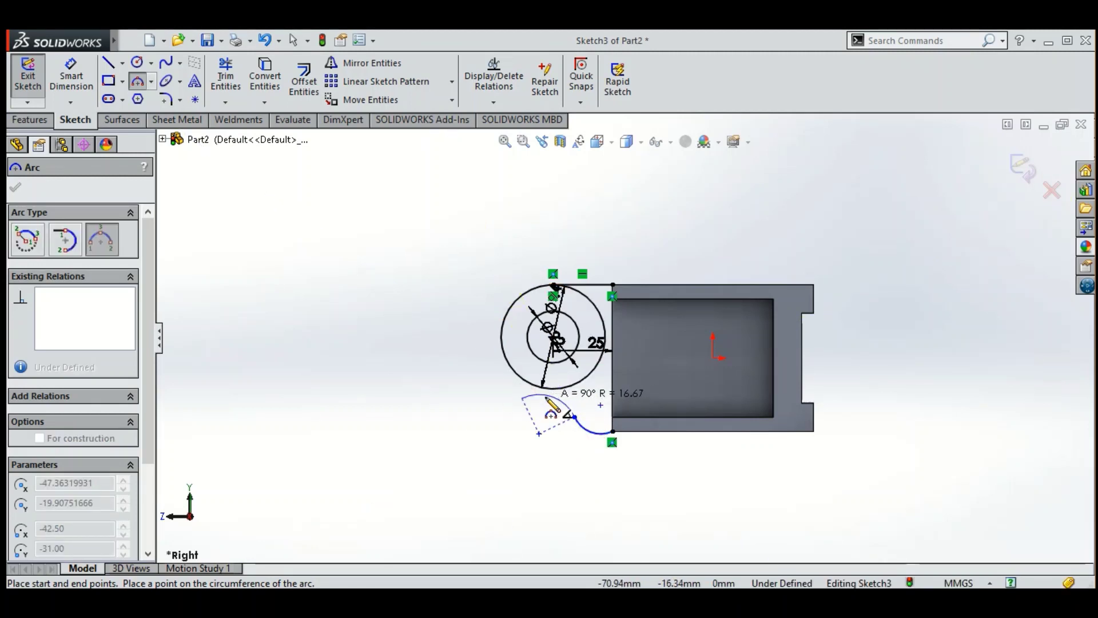
pyautogui.click(547, 396)
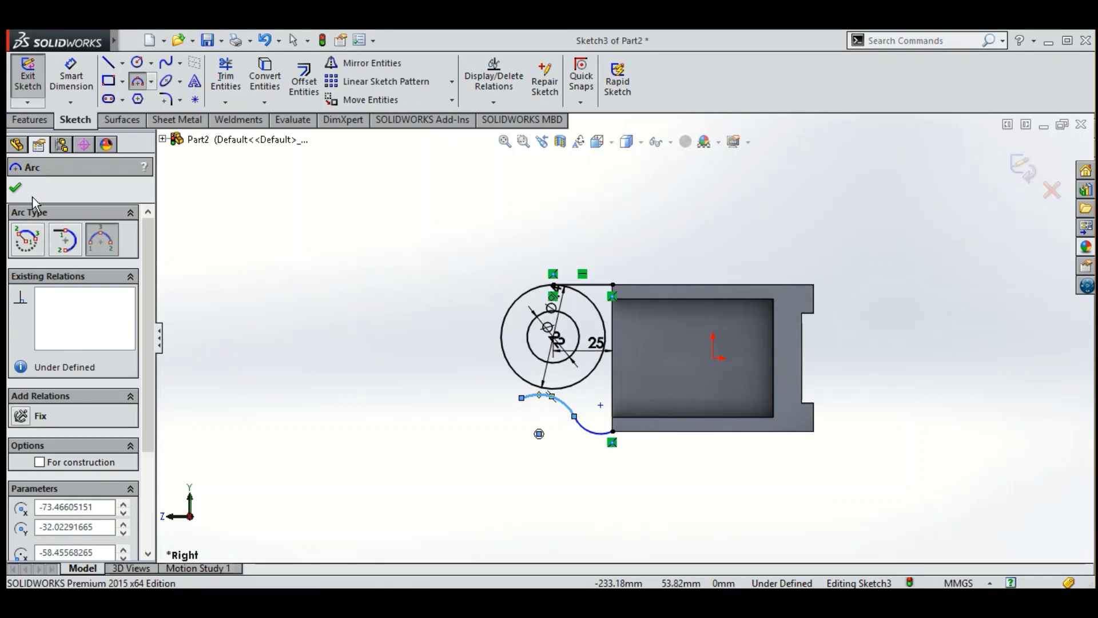
pyautogui.click(16, 189)
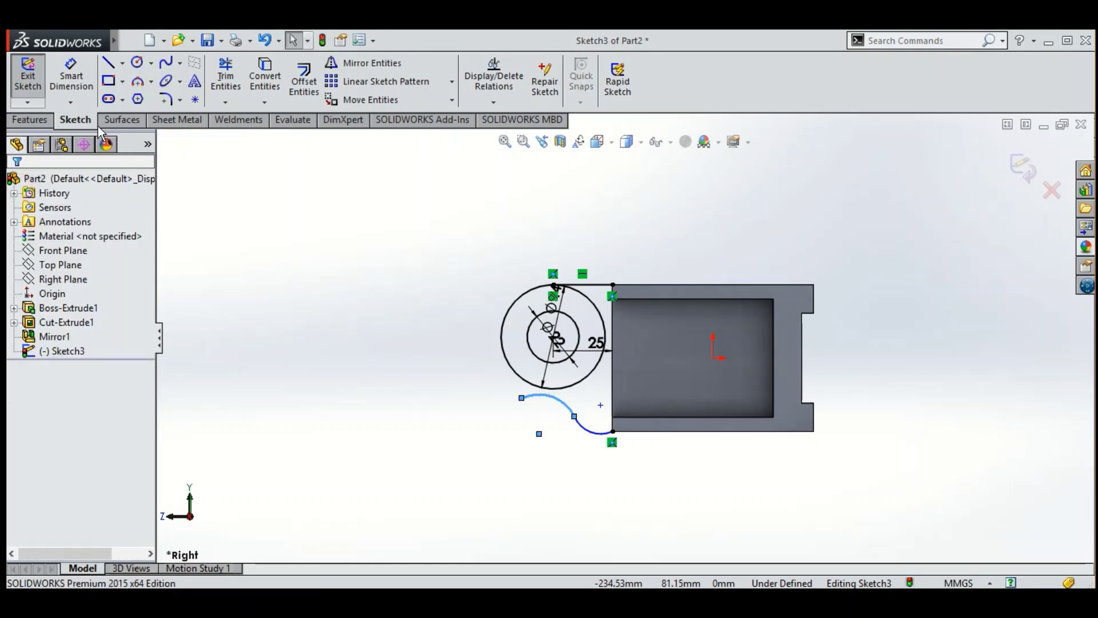
# Dimension the small arc to R9 and the upper arc to R18.
pyautogui.click(71, 79)
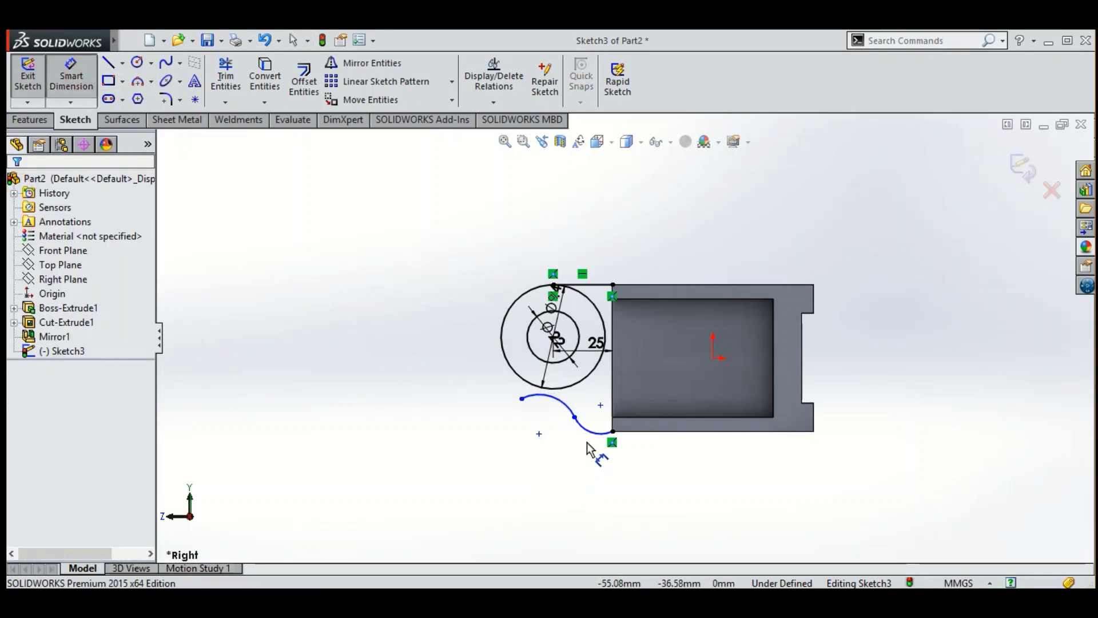
pyautogui.click(595, 442)
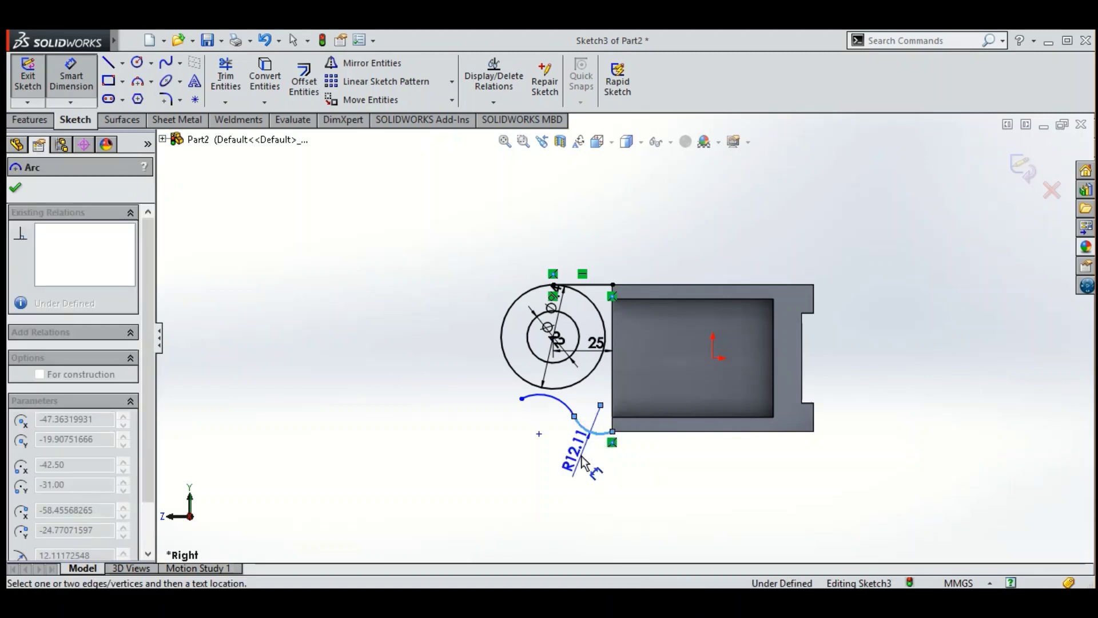
pyautogui.click(582, 465)
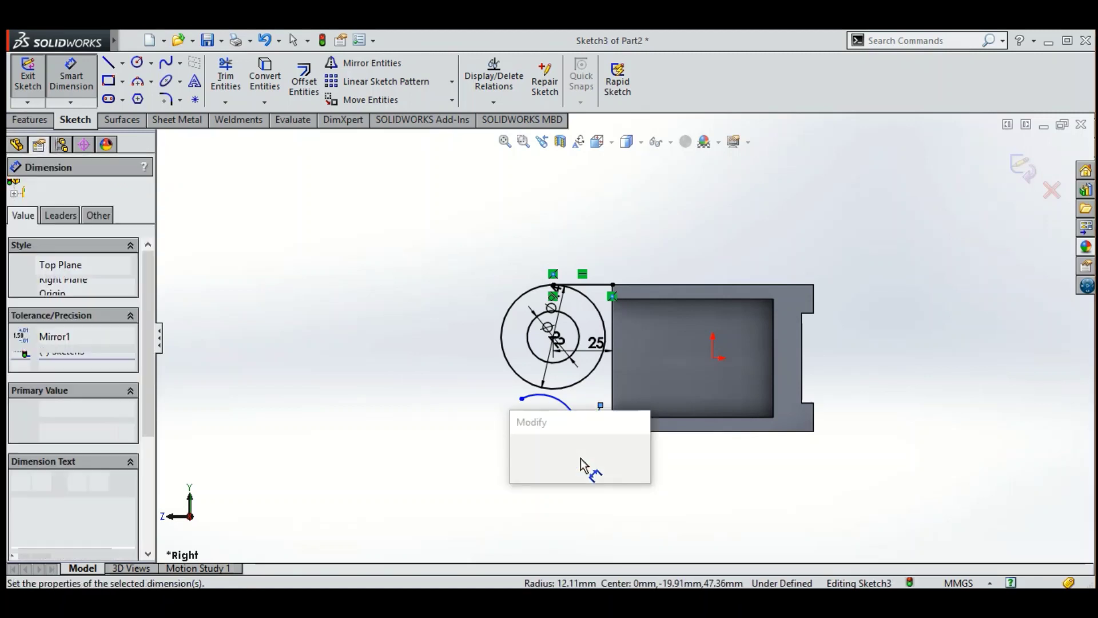
pyautogui.write('9')
pyautogui.press('Return')
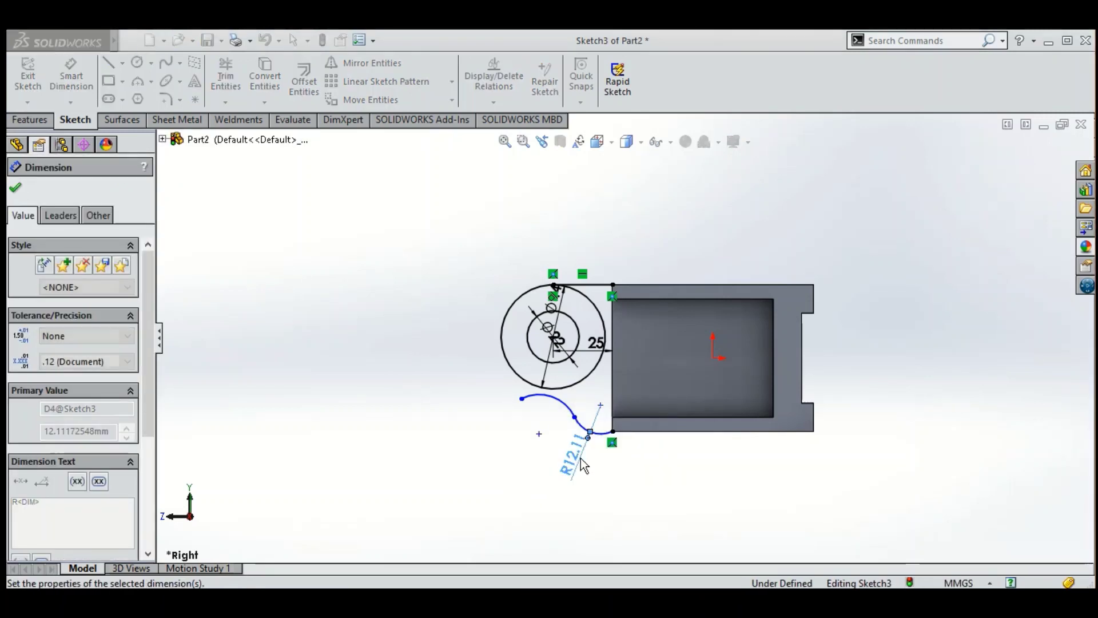
pyautogui.click(575, 412)
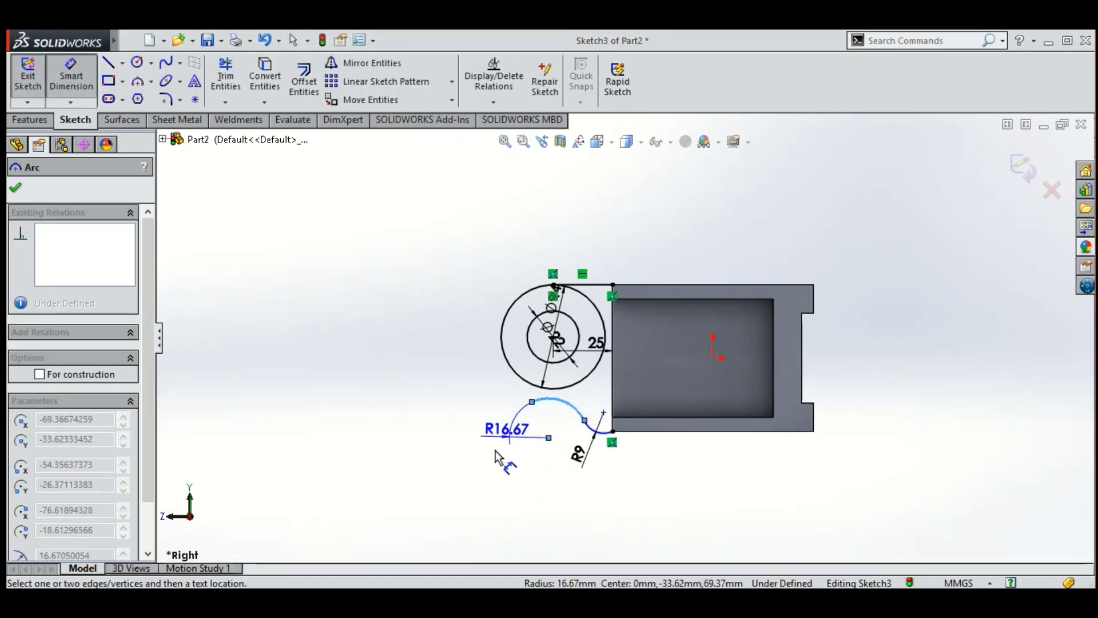
pyautogui.click(494, 426)
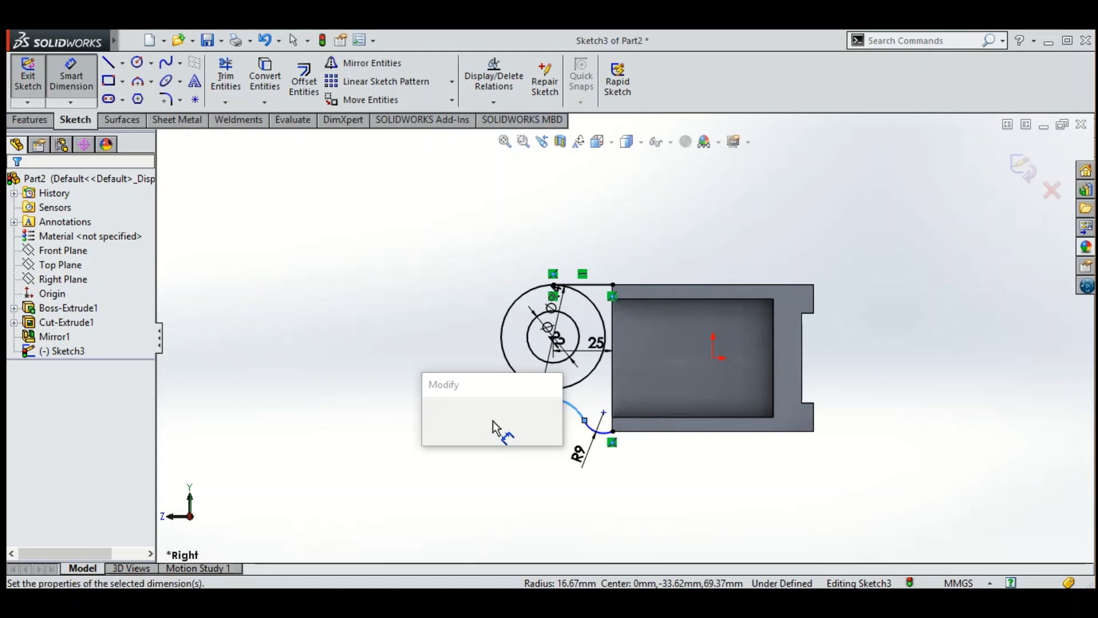
pyautogui.write('18')
pyautogui.press('Return')
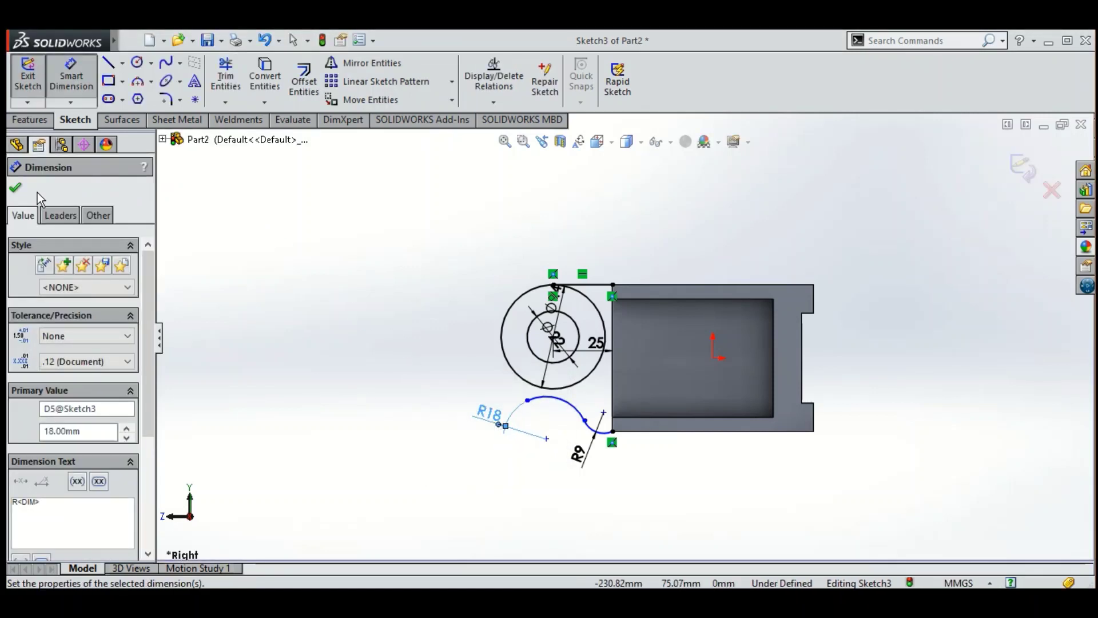
pyautogui.click(17, 189)
pyautogui.scroll(-3, 566, 406)
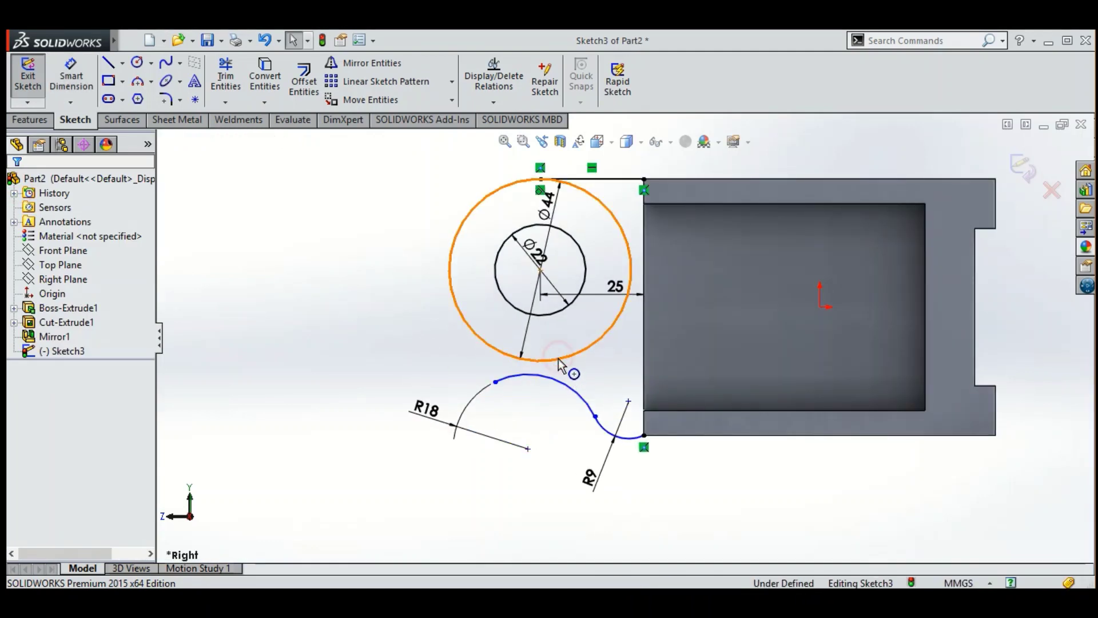
# Add a Tangent relation between the R18 arc and the Ø44 circle.
pyautogui.click(558, 358)
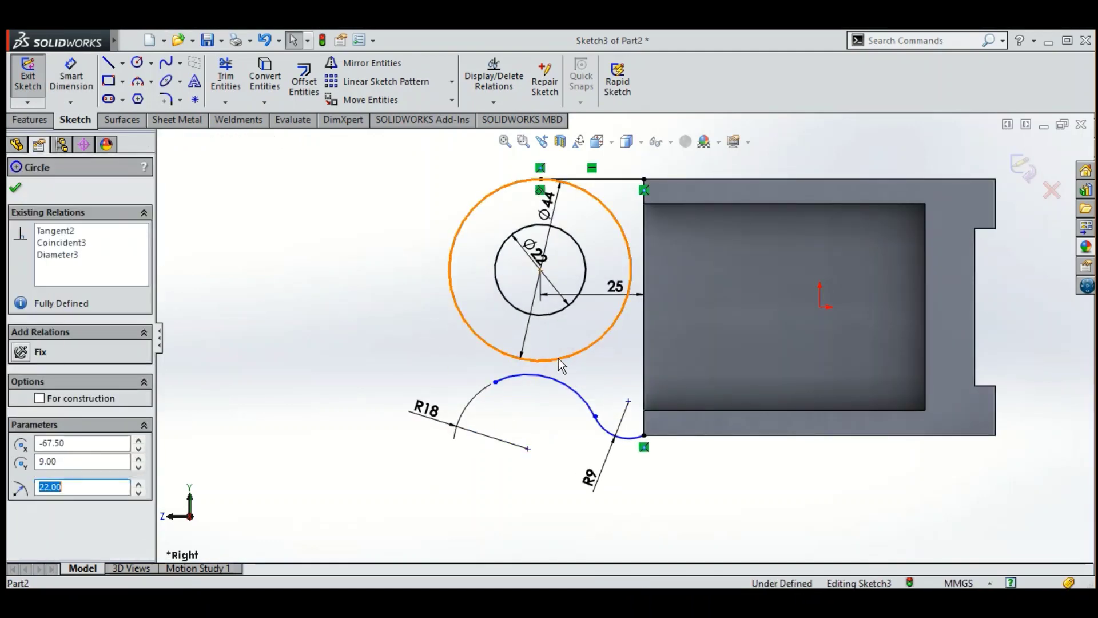
pyautogui.keyDown('ctrl'); pyautogui.click(556, 388); pyautogui.keyUp('ctrl')
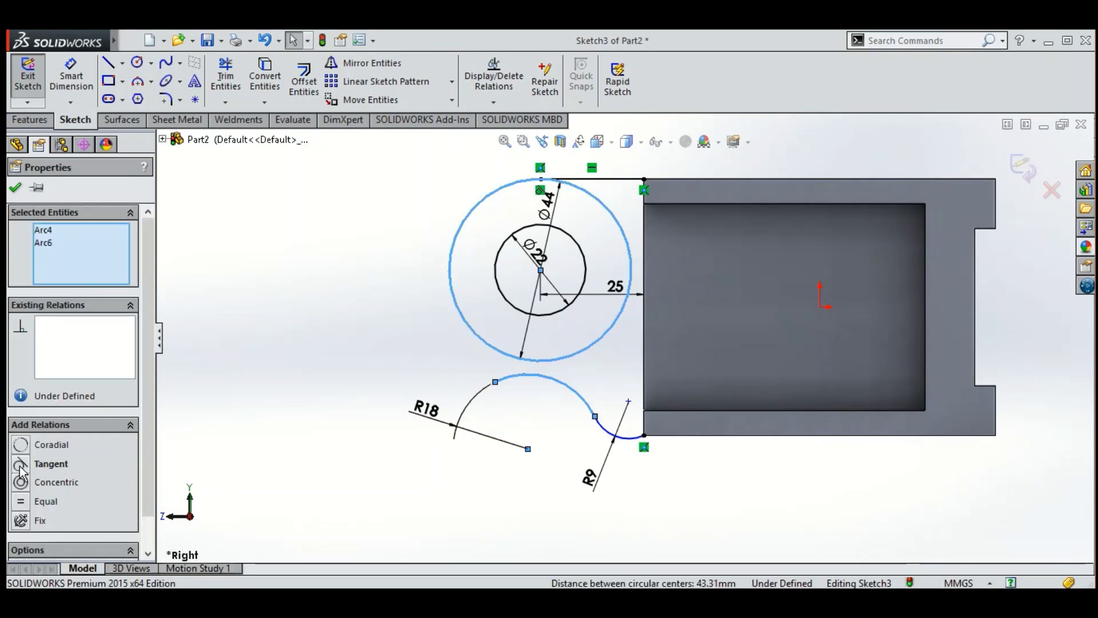
pyautogui.click(20, 466)
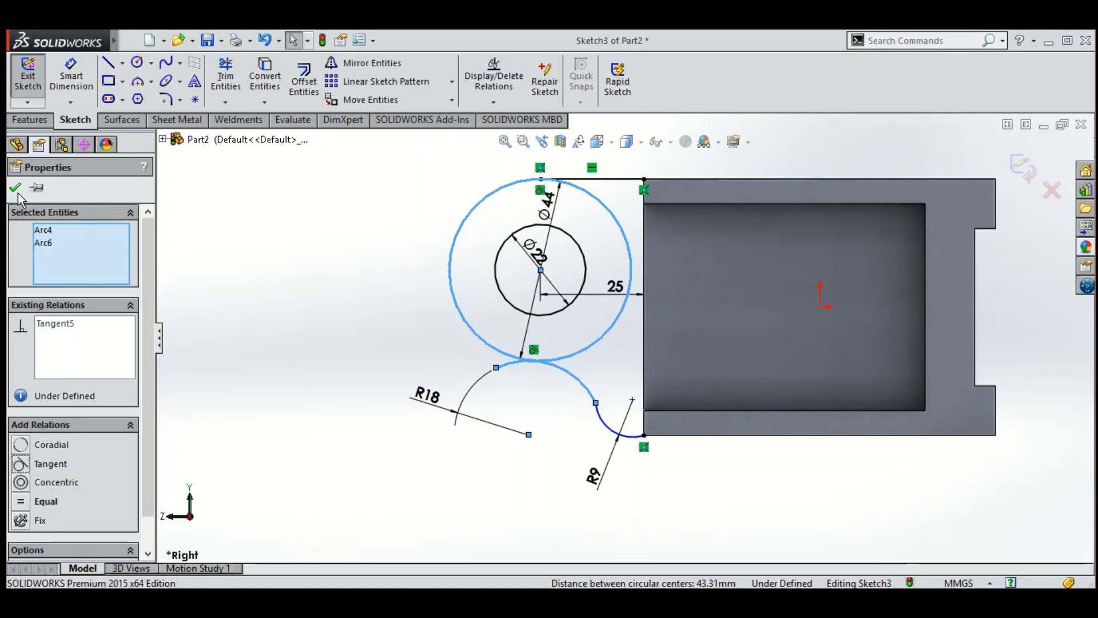
pyautogui.click(15, 188)
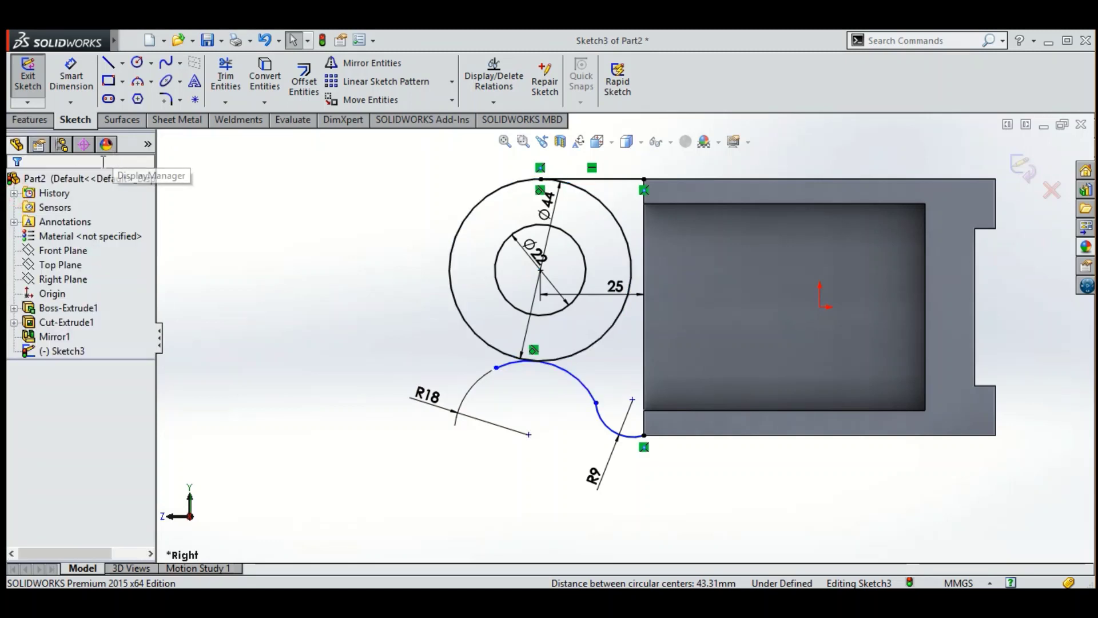
# Trim the short arc overlap and the right-hand portion of the Ø44 circle.
pyautogui.click(223, 85)
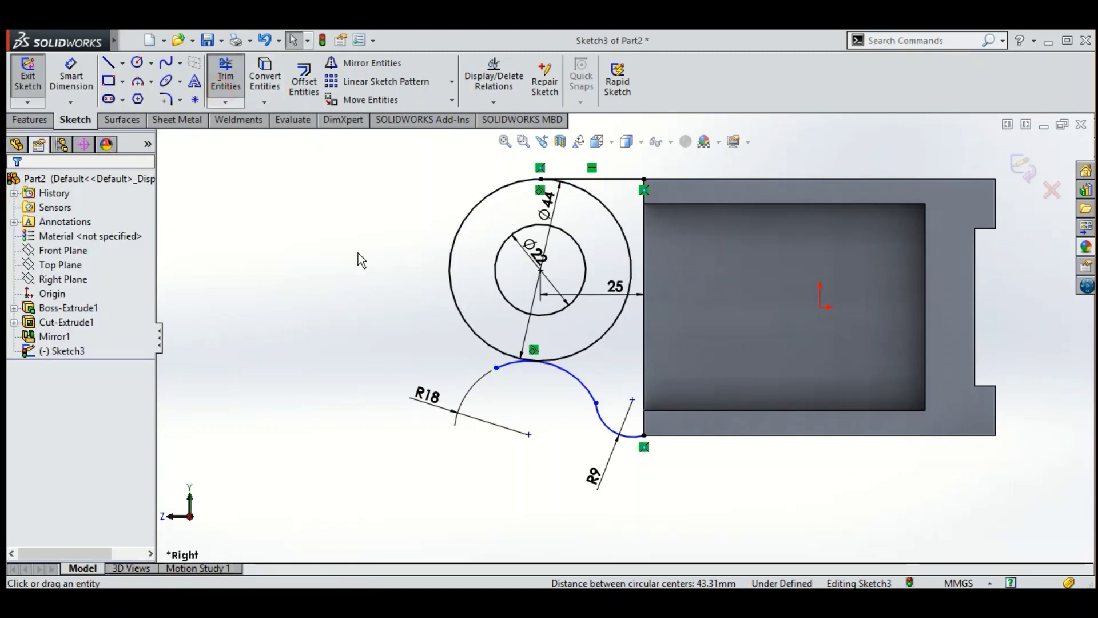
pyautogui.click(502, 369)
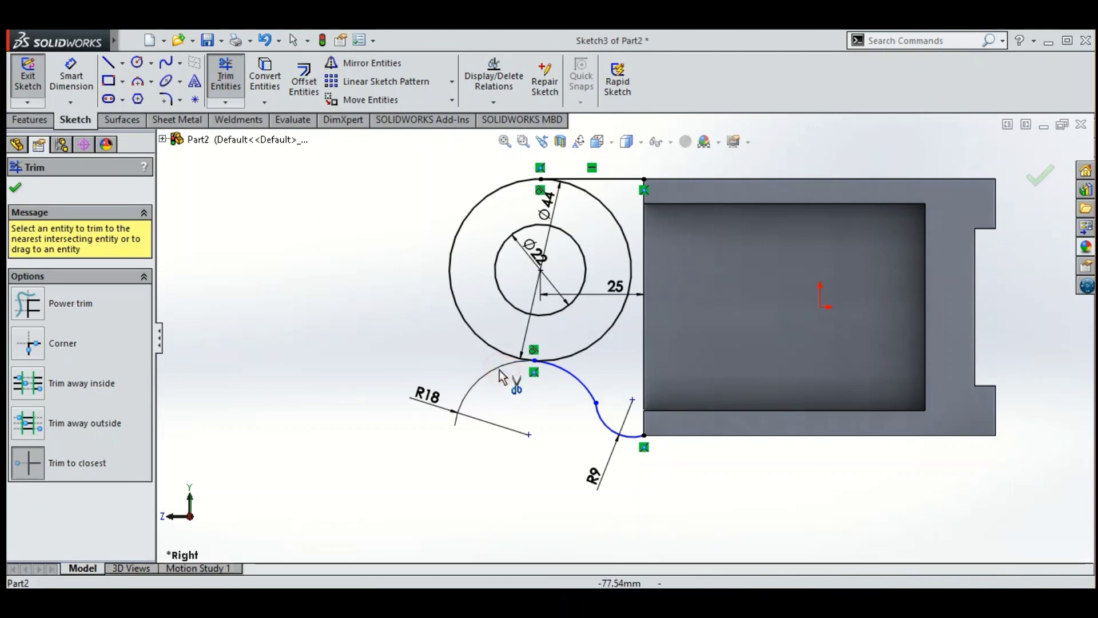
pyautogui.click(607, 210)
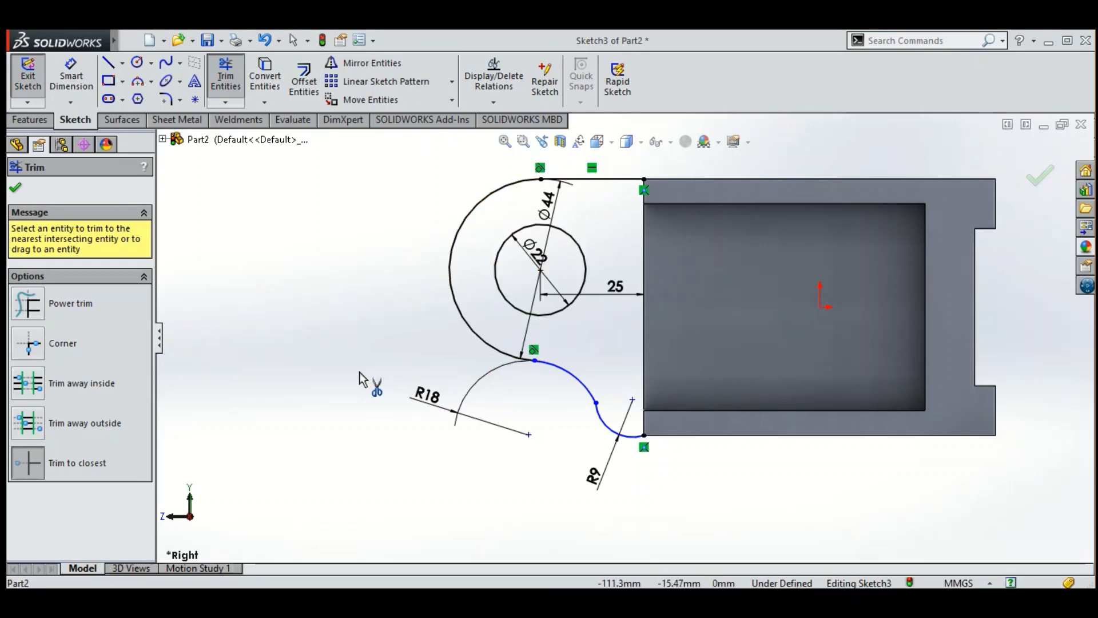
pyautogui.scroll(3, 626, 338)
pyautogui.scroll(-2, 901, 222)
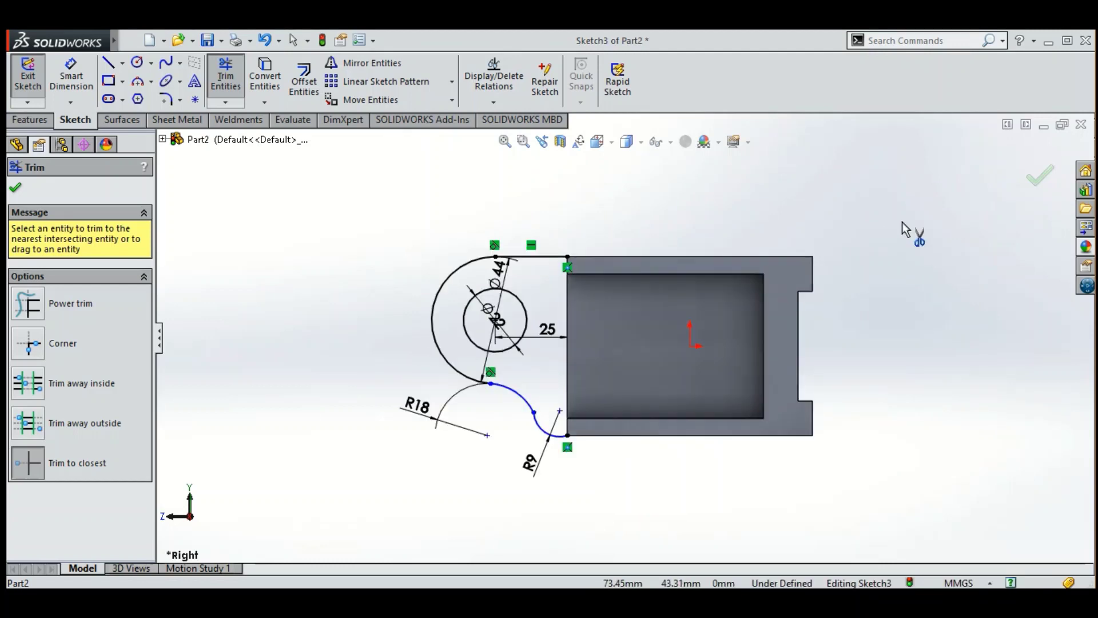
pyautogui.click(14, 187)
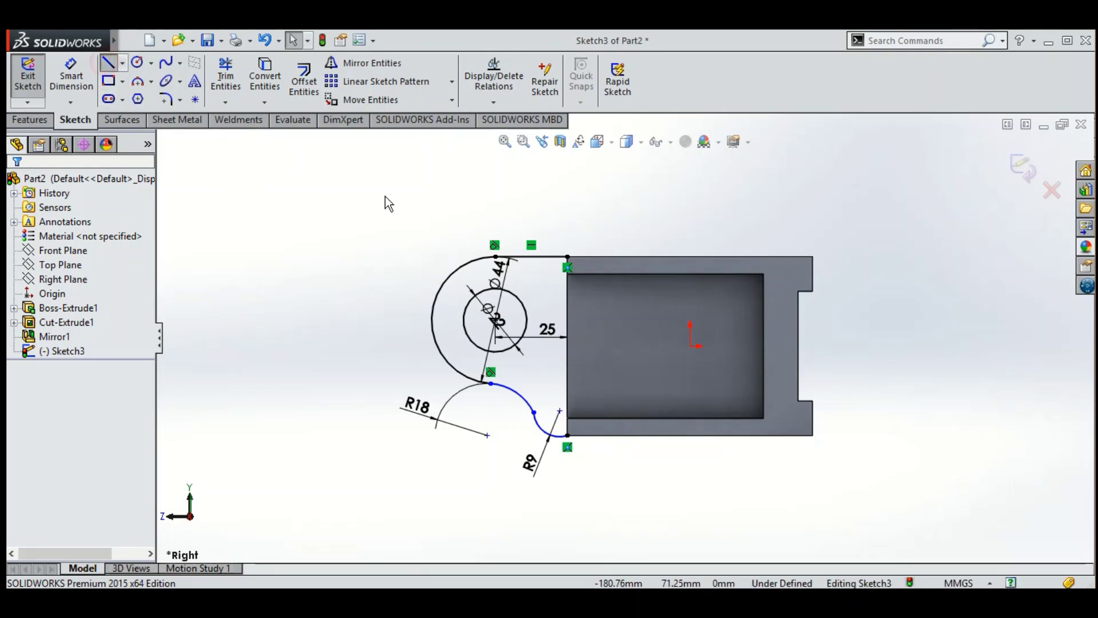
# Close the lug outline with a vertical line along the block's left edge.
pyautogui.press('l')
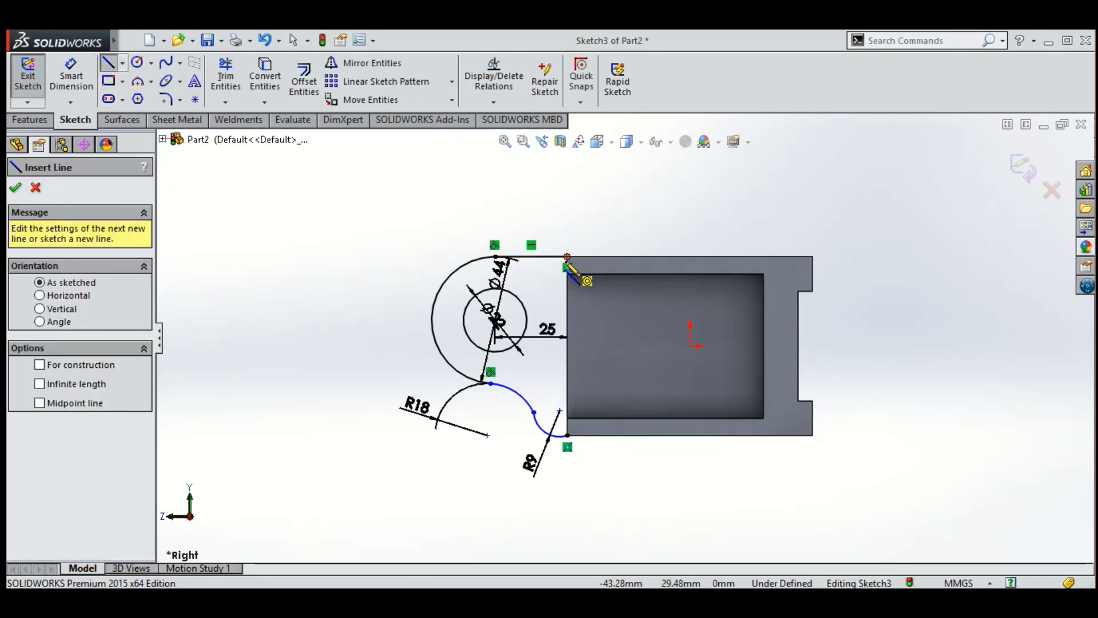
pyautogui.click(567, 265)
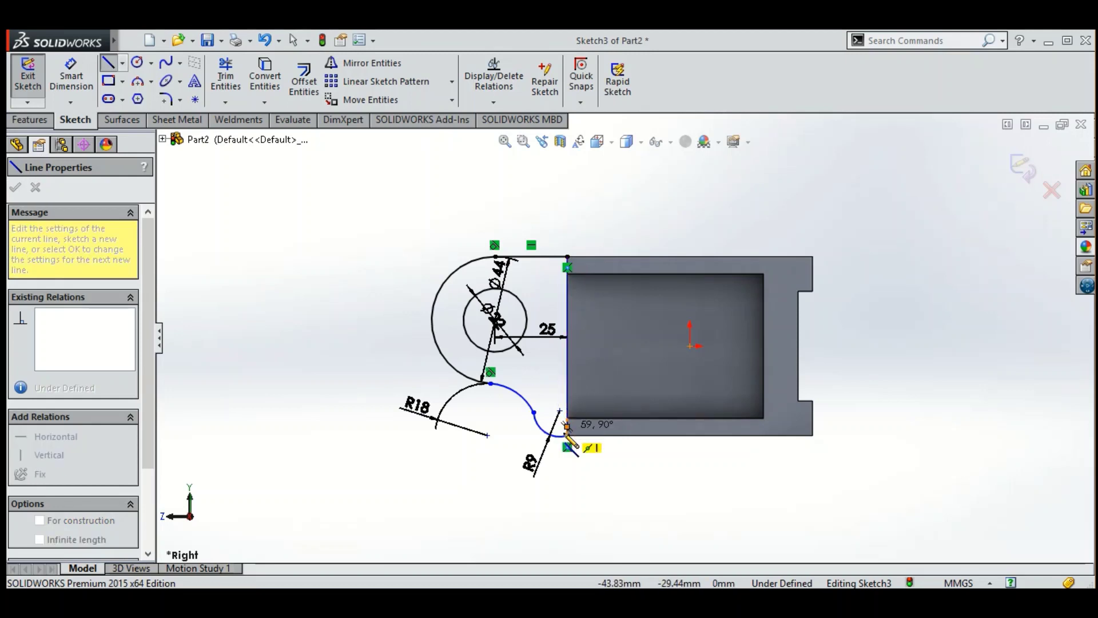
pyautogui.click(566, 435)
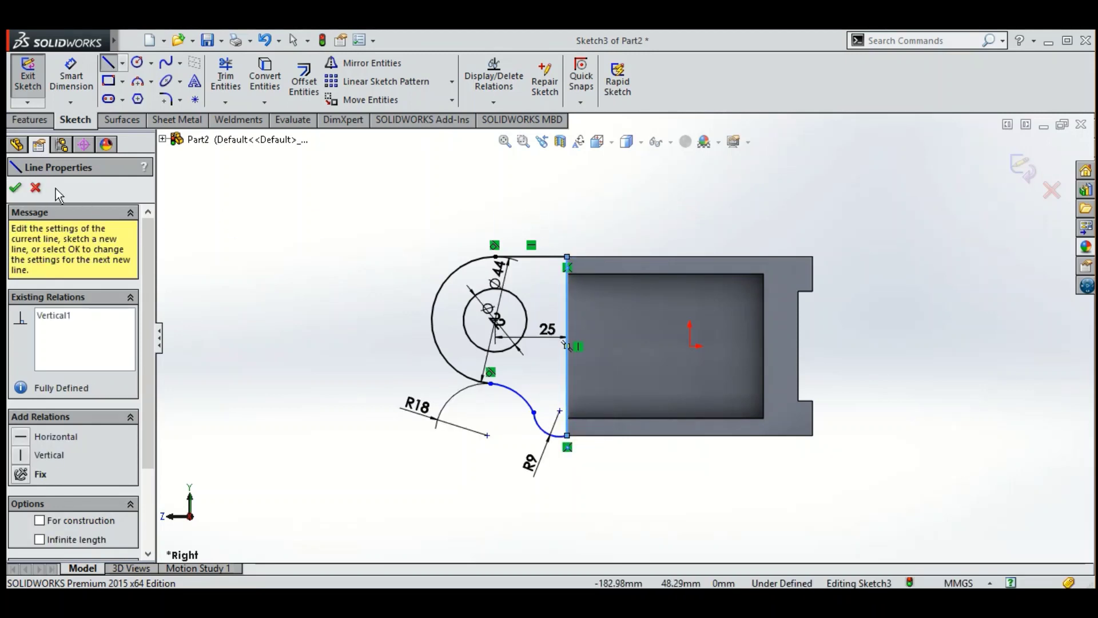
pyautogui.click(20, 187)
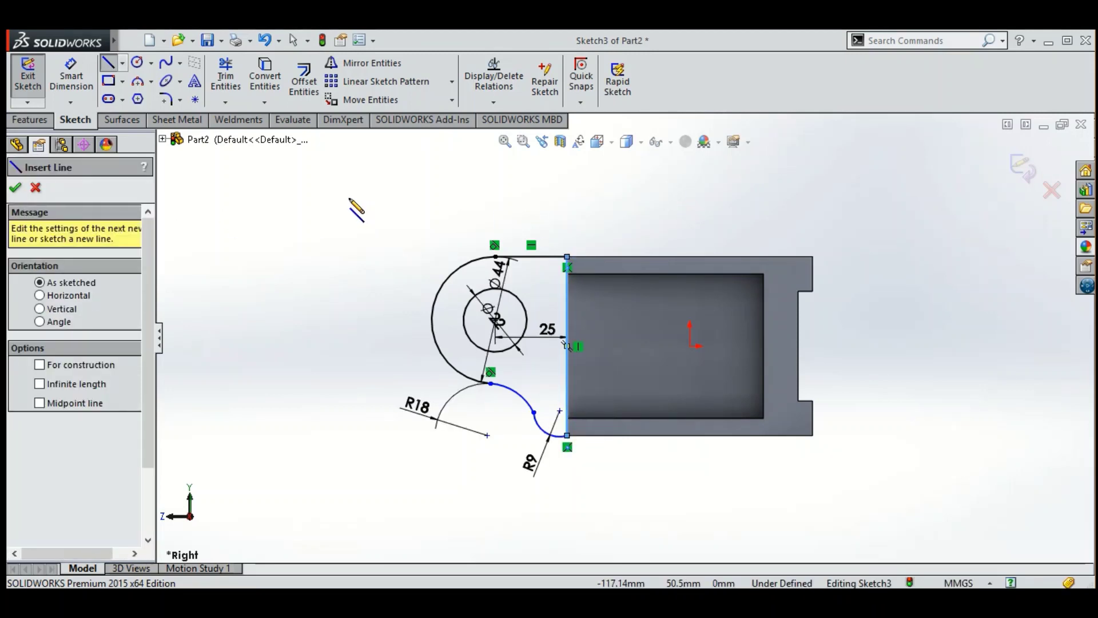
pyautogui.click(22, 188)
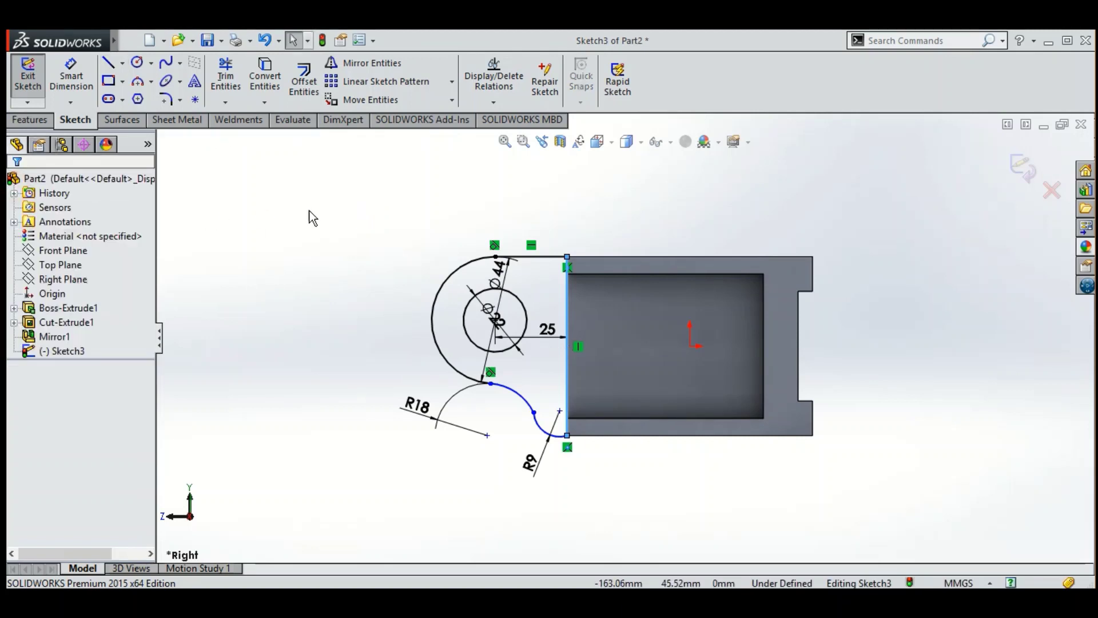
pyautogui.moveTo(325, 236)
pyautogui.mouseDown(button='middle')
pyautogui.moveTo(338, 271)
pyautogui.moveTo(438, 295)
pyautogui.moveTo(359, 279)
pyautogui.mouseUp(button='middle')
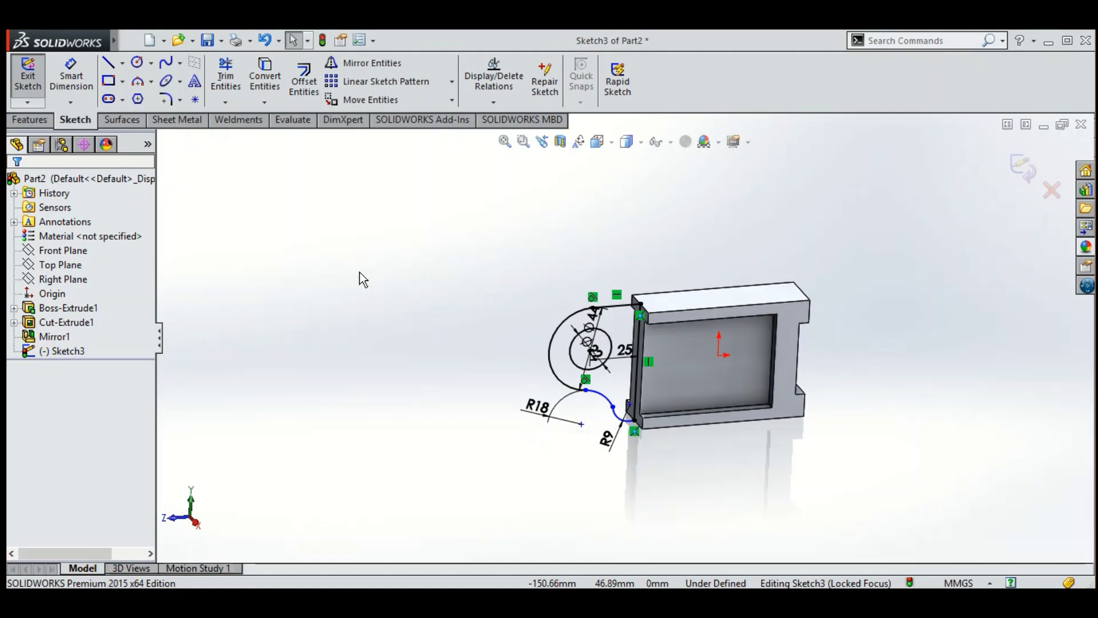
# Extrude Sketch3 Mid Plane to 50 mm as Boss-Extrude2, then orbit to inspect the lug.
pyautogui.click(29, 120)
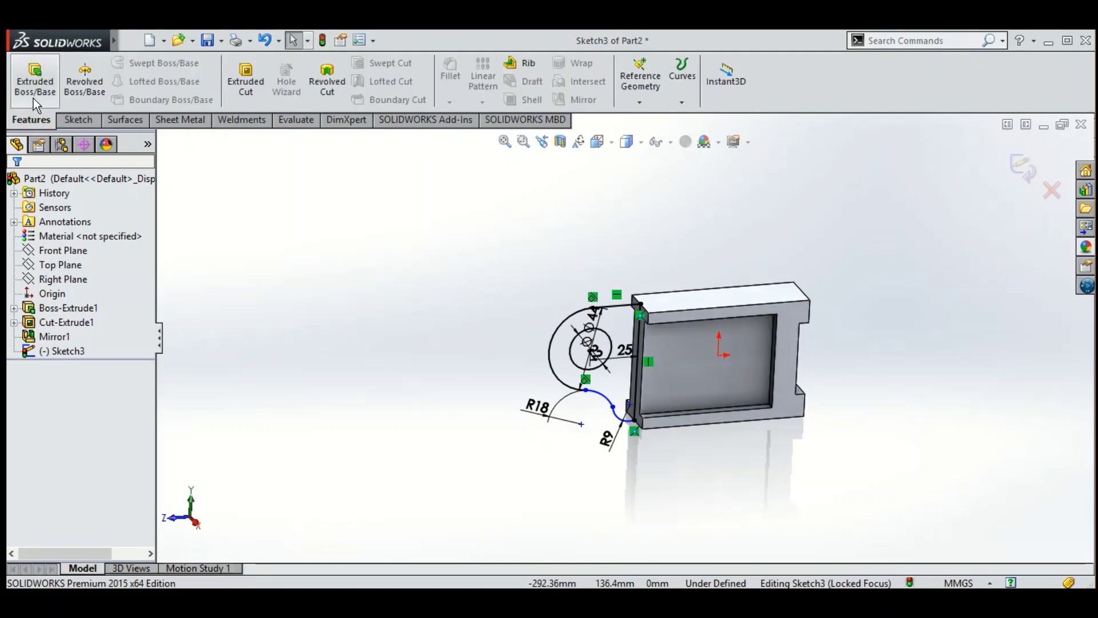
pyautogui.click(34, 100)
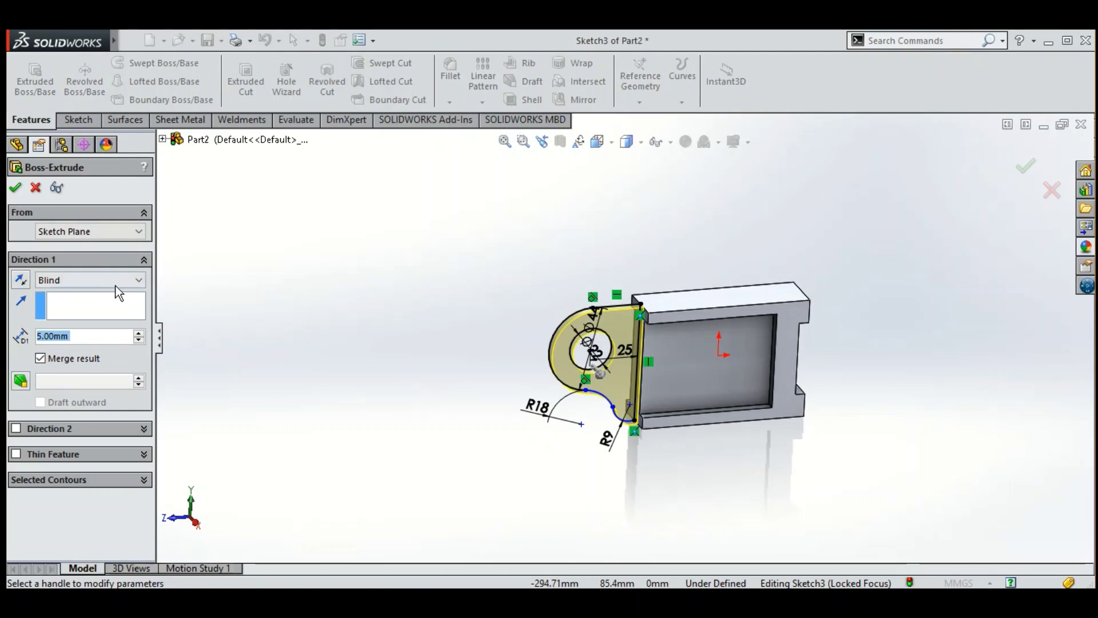
pyautogui.click(118, 280)
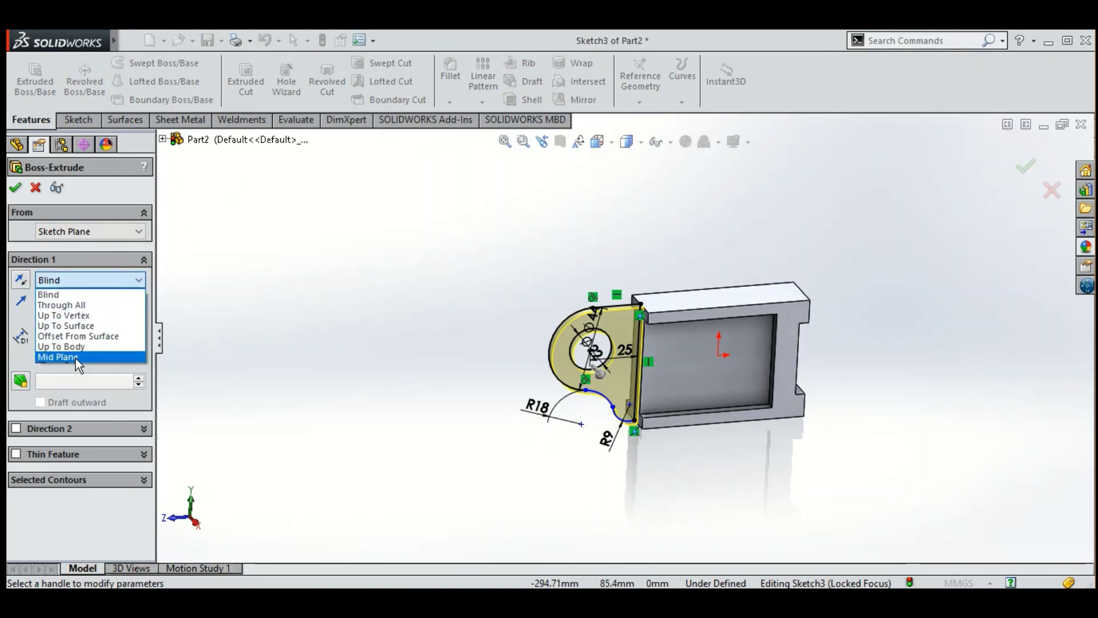
pyautogui.click(76, 358)
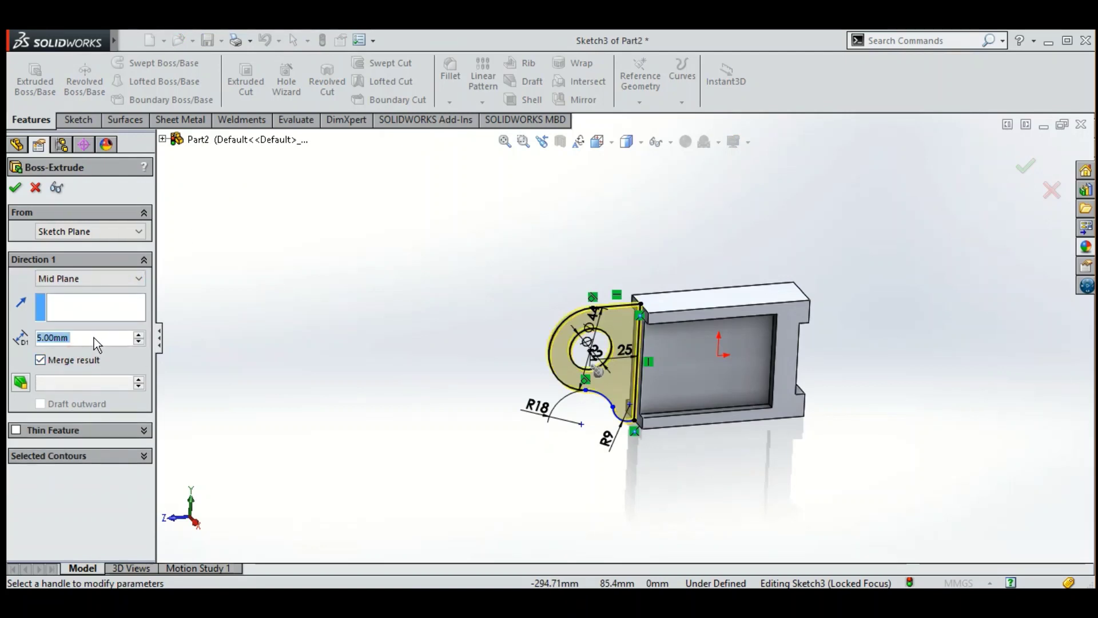
pyautogui.write('50')
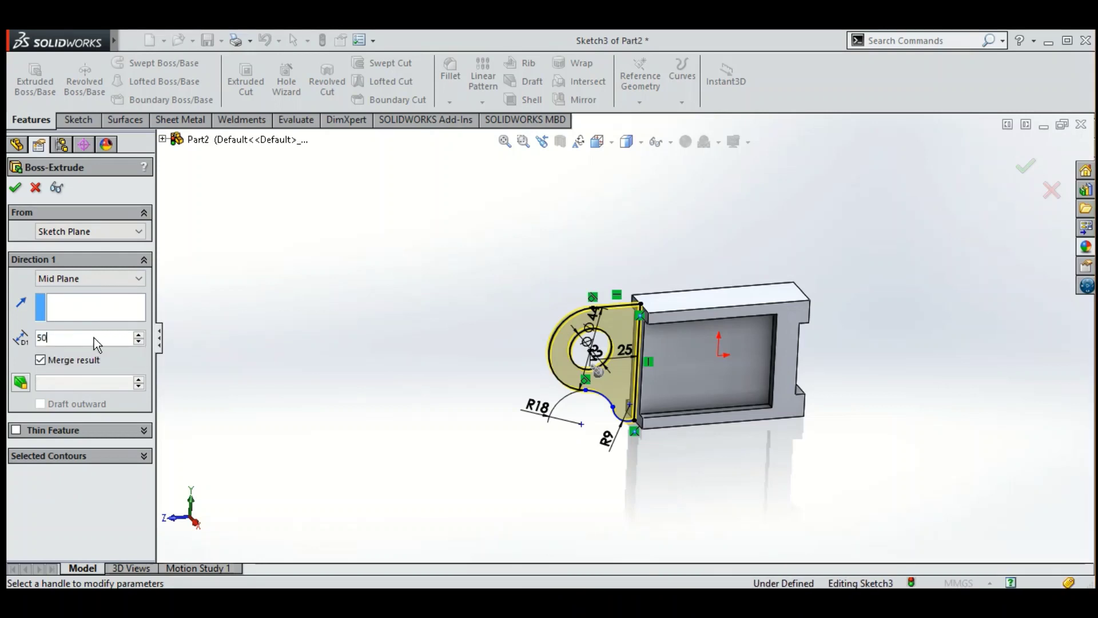
pyautogui.press('Return')
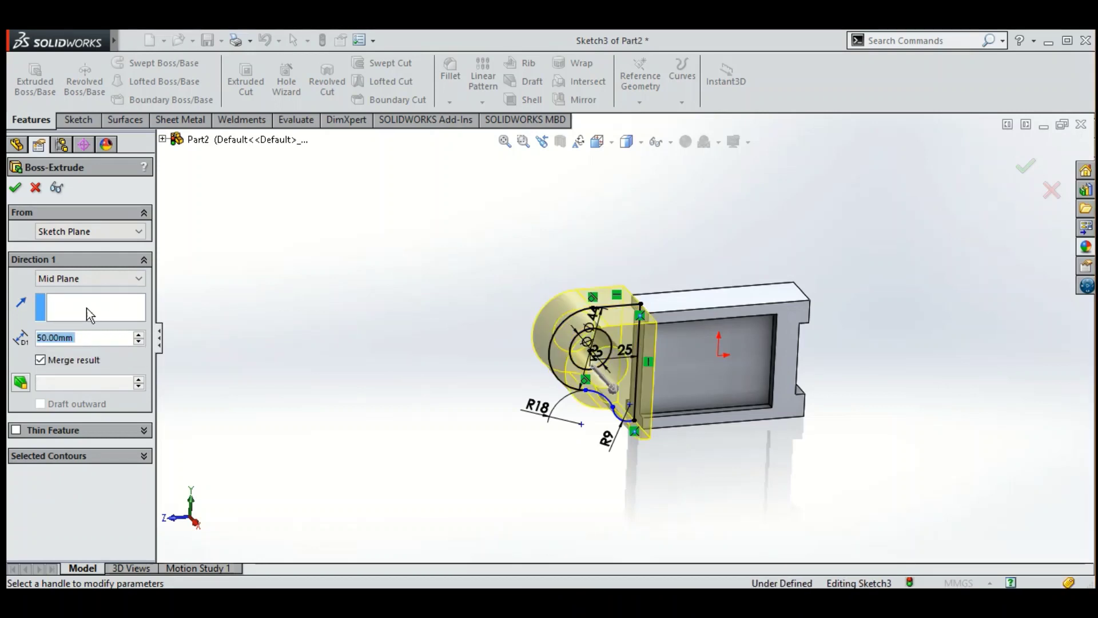
pyautogui.click(15, 187)
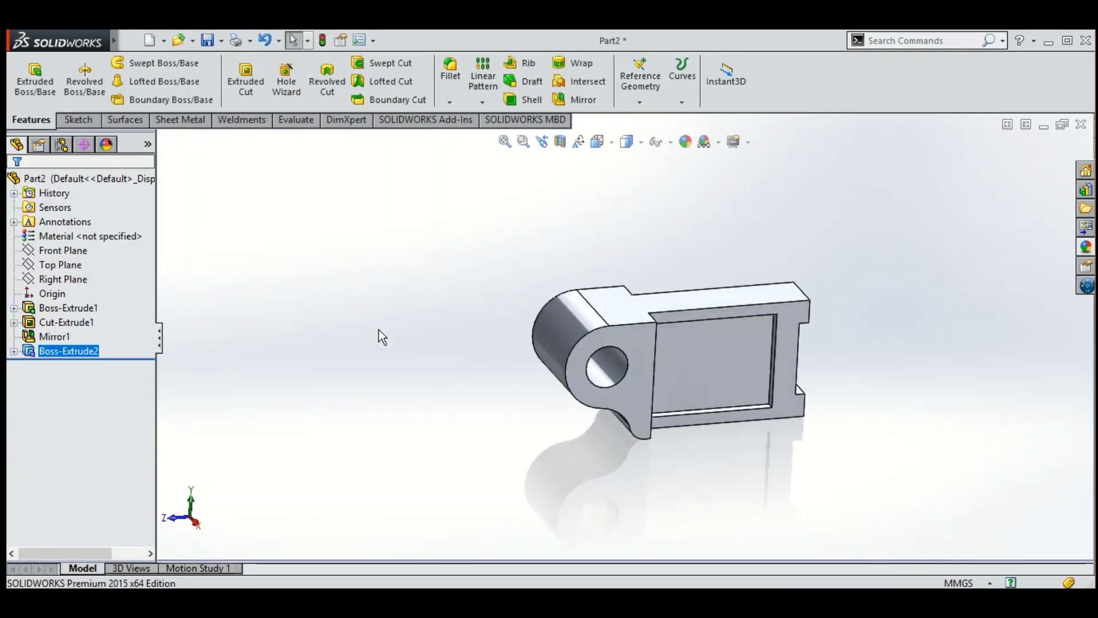
pyautogui.moveTo(375, 283)
pyautogui.mouseDown(button='middle')
pyautogui.moveTo(332, 231)
pyautogui.moveTo(329, 262)
pyautogui.moveTo(363, 306)
pyautogui.moveTo(353, 301)
pyautogui.moveTo(380, 294)
pyautogui.moveTo(358, 311)
pyautogui.mouseUp(button='middle')
pyautogui.scroll(3, 653, 355)
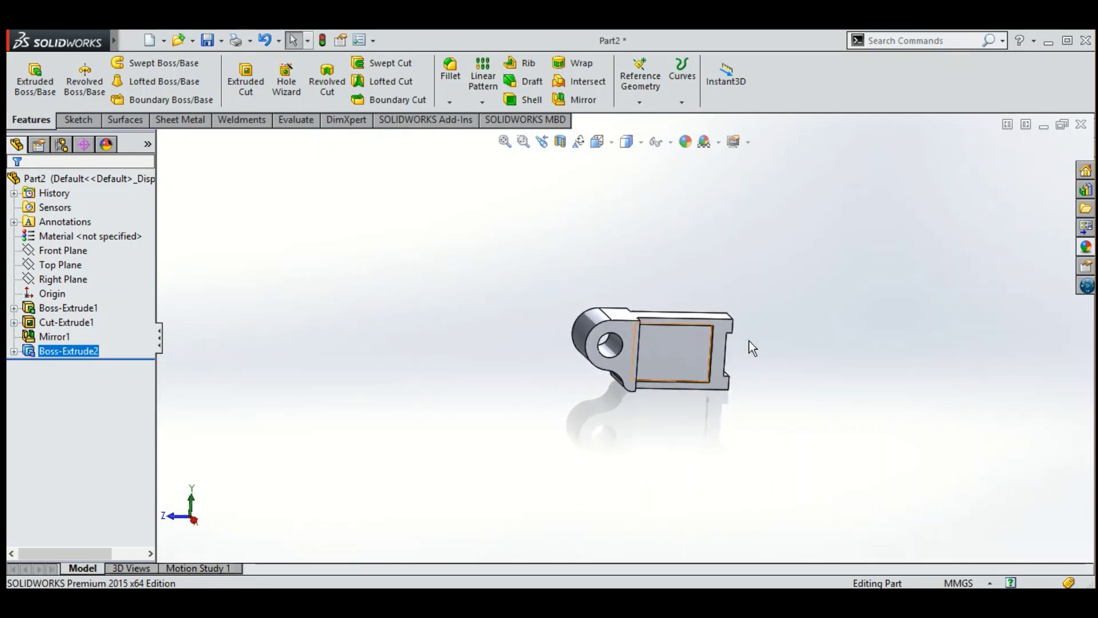
pyautogui.scroll(-2, 749, 341)
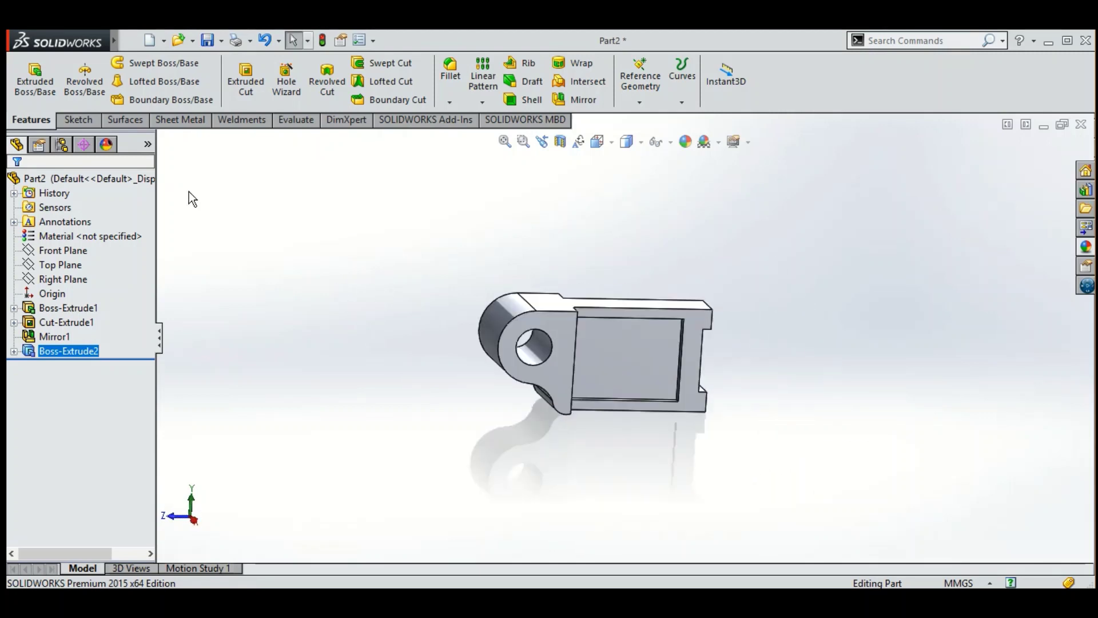
# Start a new sketch on the Right Plane.
pyautogui.click(88, 118)
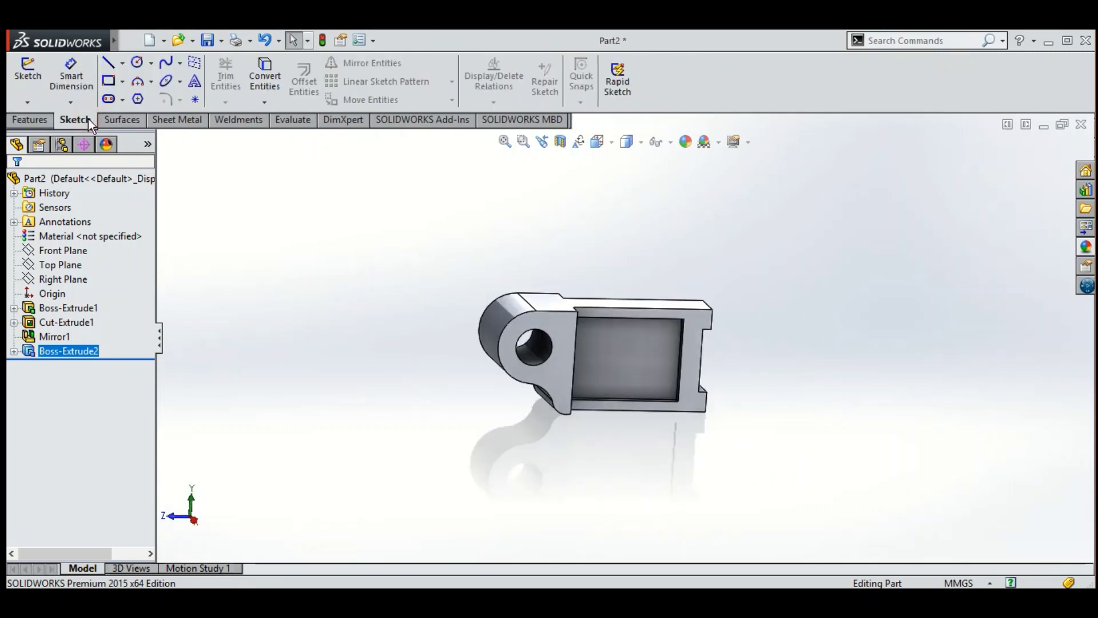
pyautogui.click(35, 87)
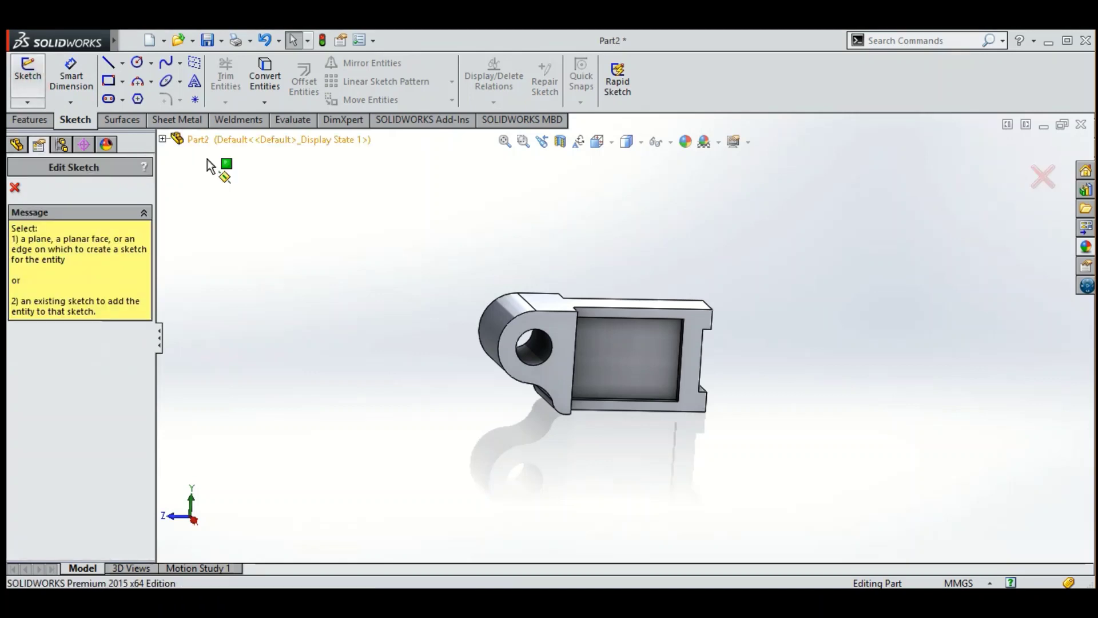
pyautogui.click(163, 140)
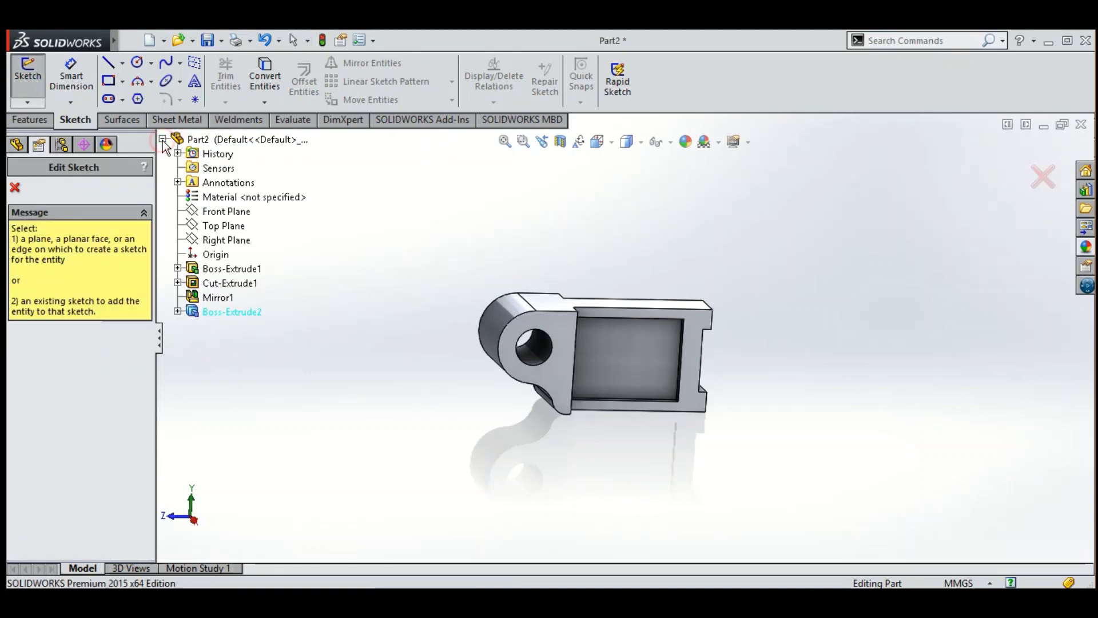
pyautogui.click(218, 238)
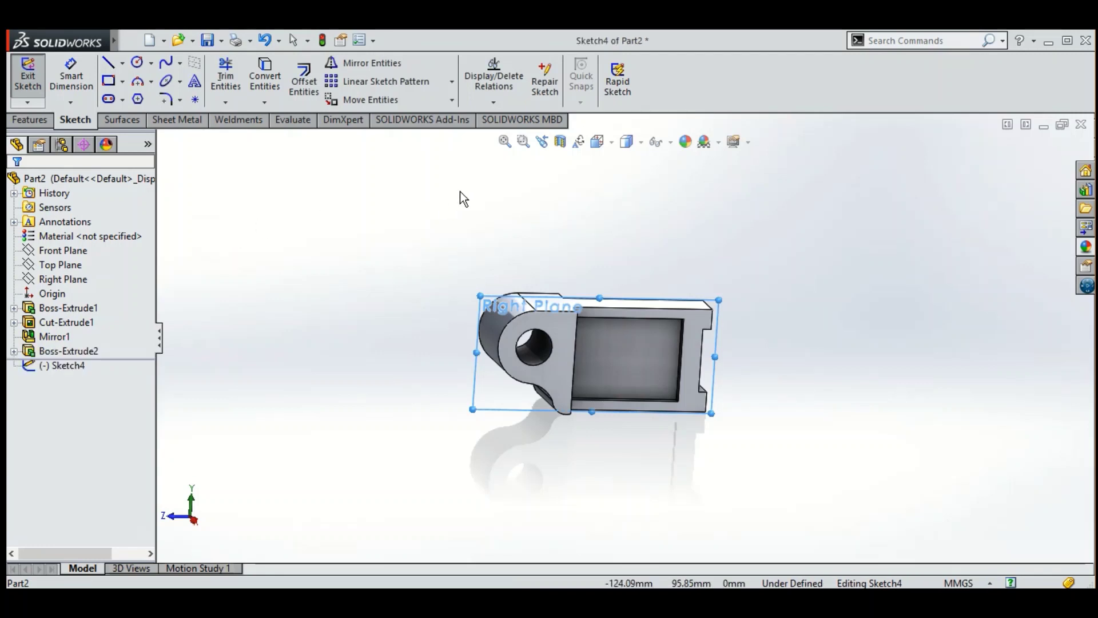
# View the part square-on from the Right, zoom to fit, and pick Straight Slot.
pyautogui.click(598, 141)
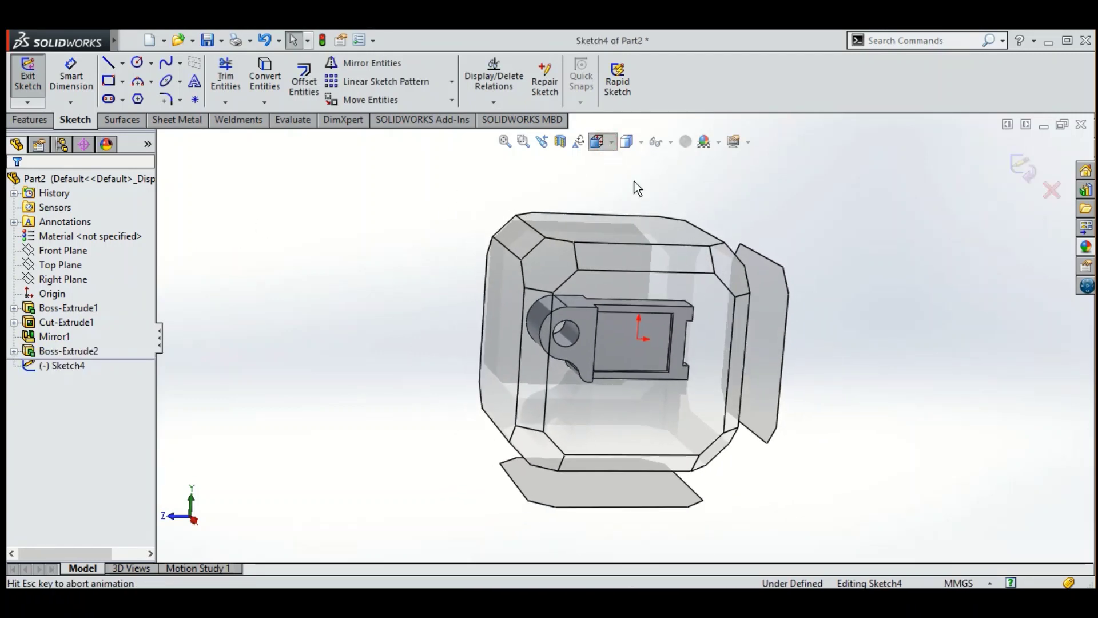
pyautogui.click(677, 221)
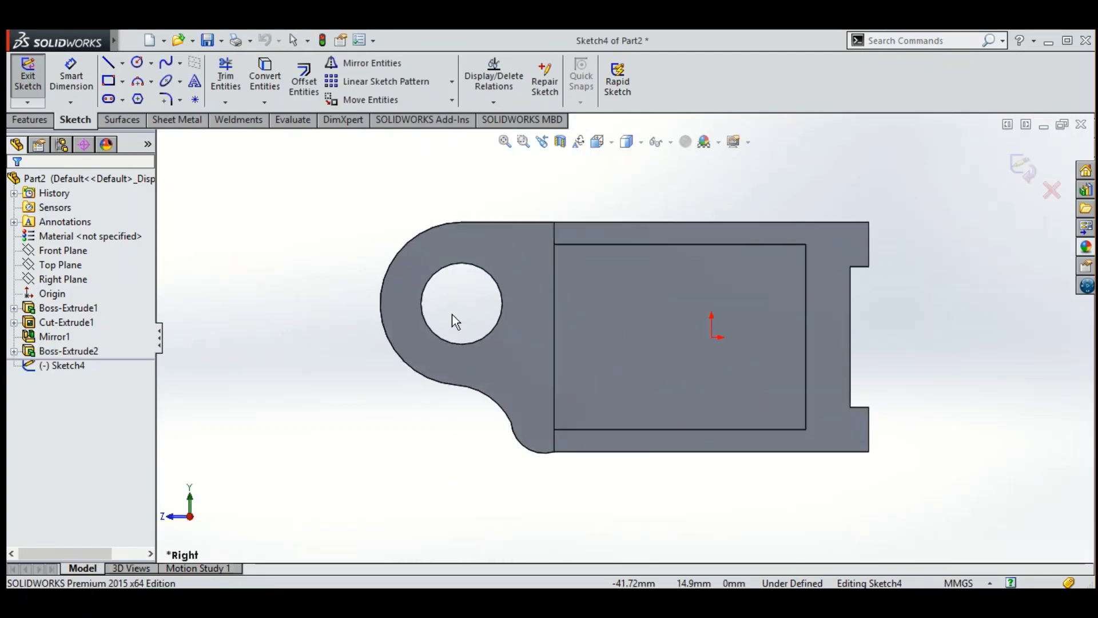
pyautogui.press('z')
pyautogui.press('z')
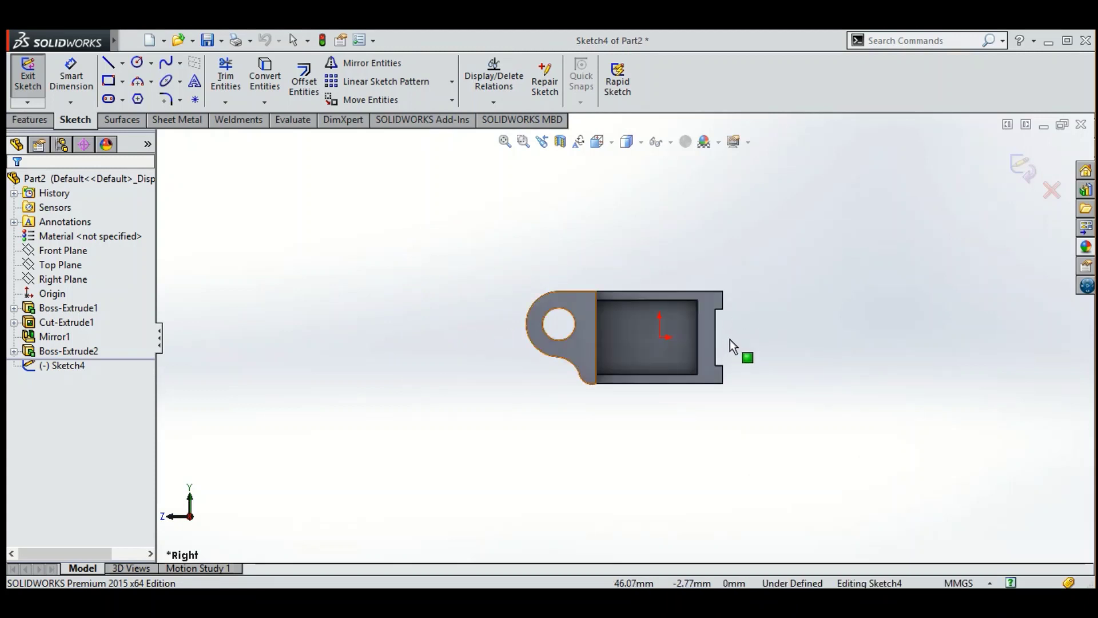
pyautogui.scroll(-2, 738, 341)
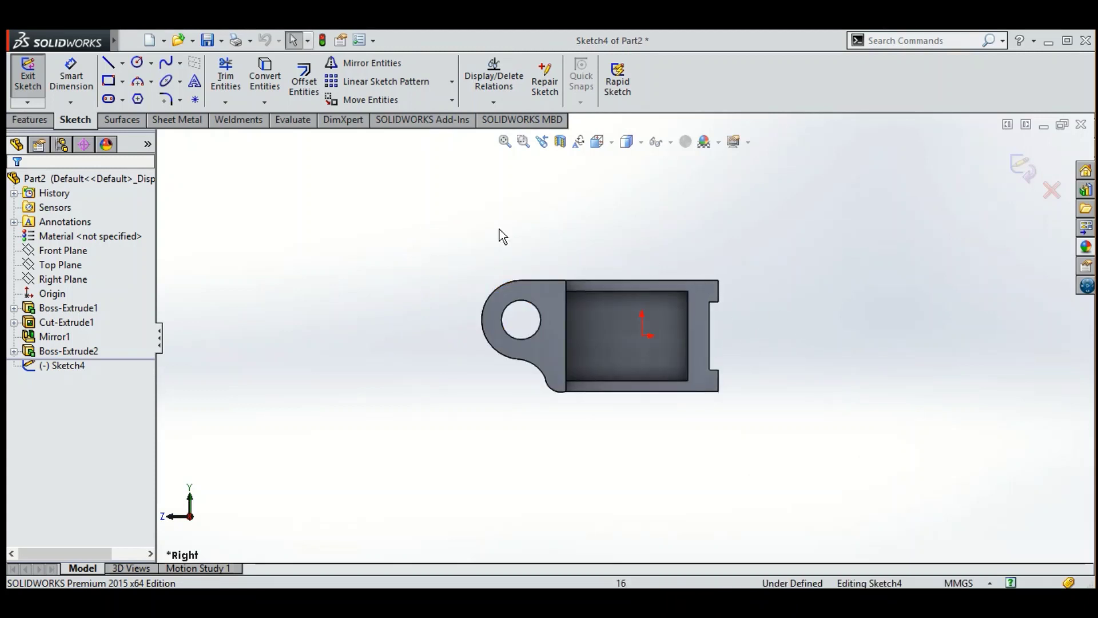
pyautogui.click(109, 99)
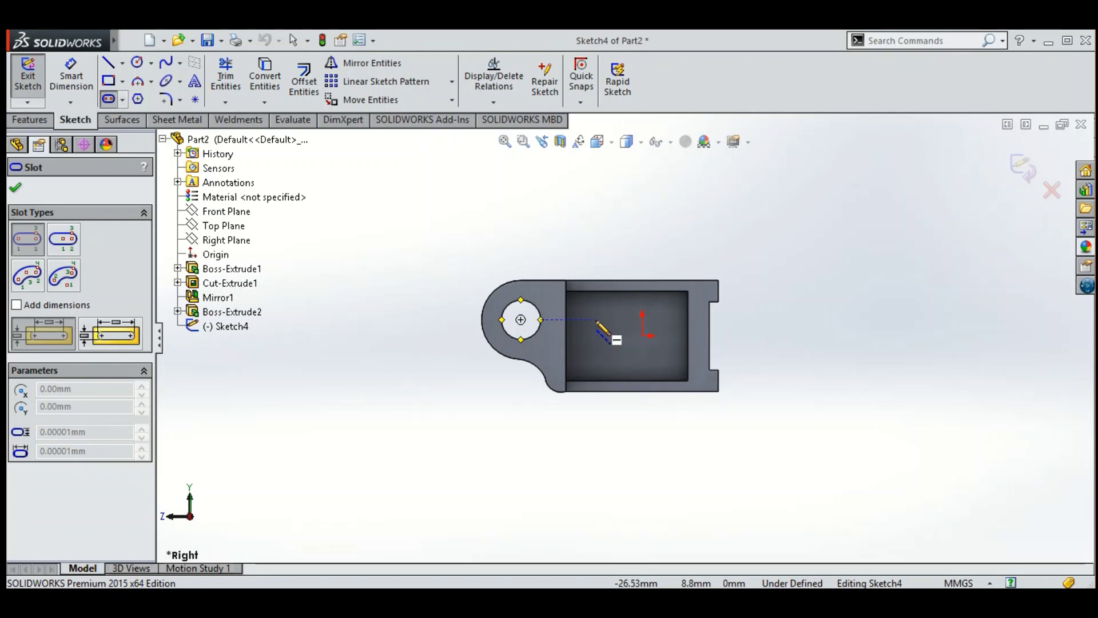
# Draw a horizontal straight slot across the pocket floor and accept it.
pyautogui.click(664, 322)
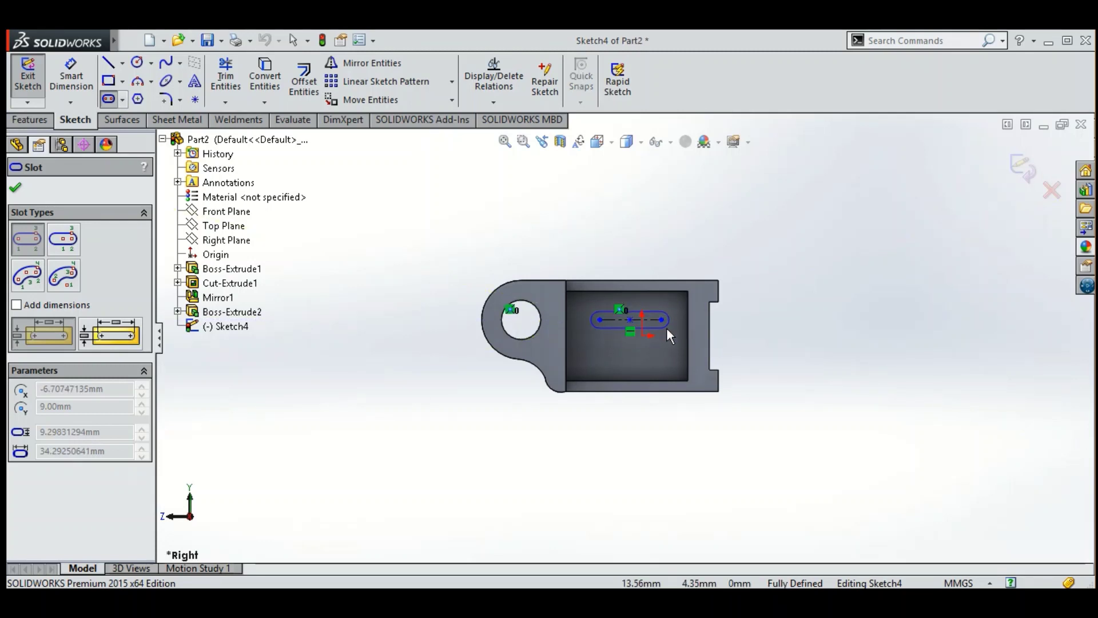
pyautogui.click(668, 331)
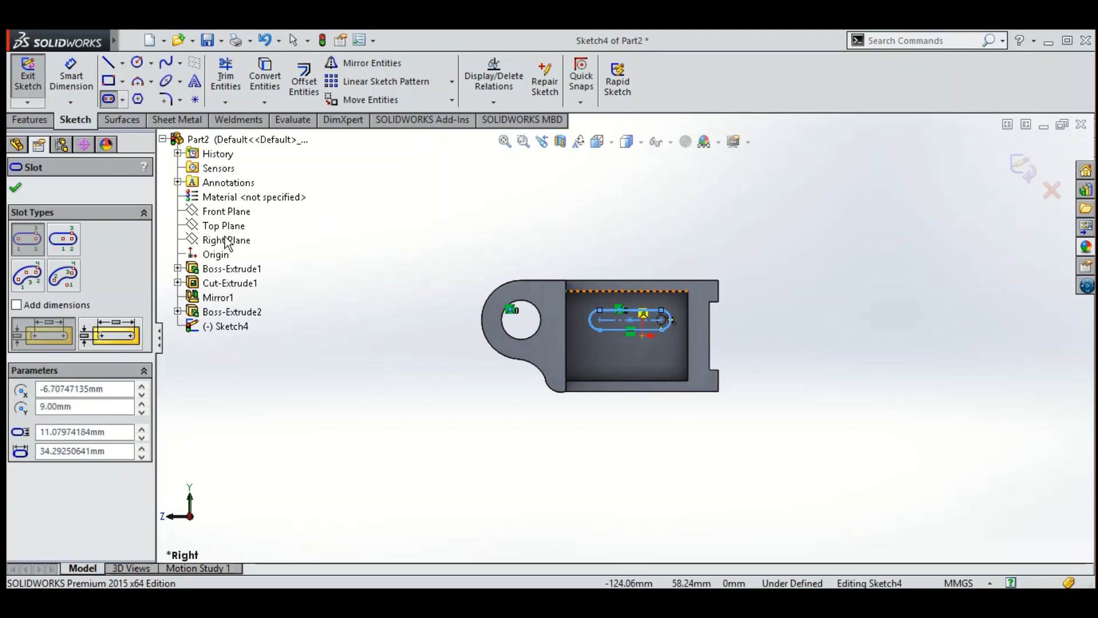
pyautogui.click(16, 191)
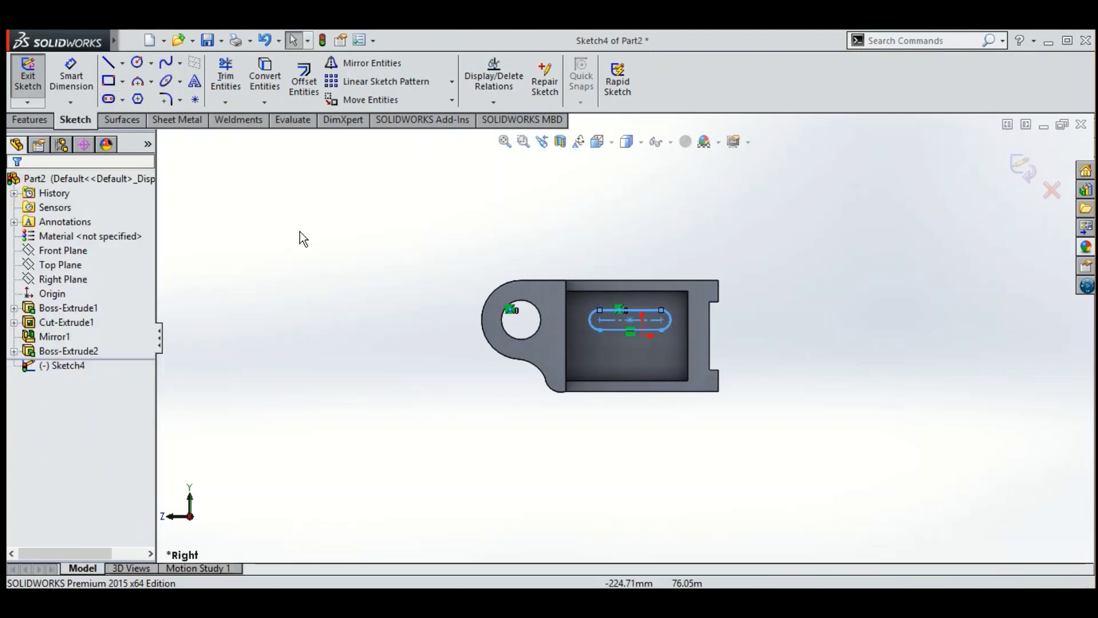
pyautogui.click(71, 75)
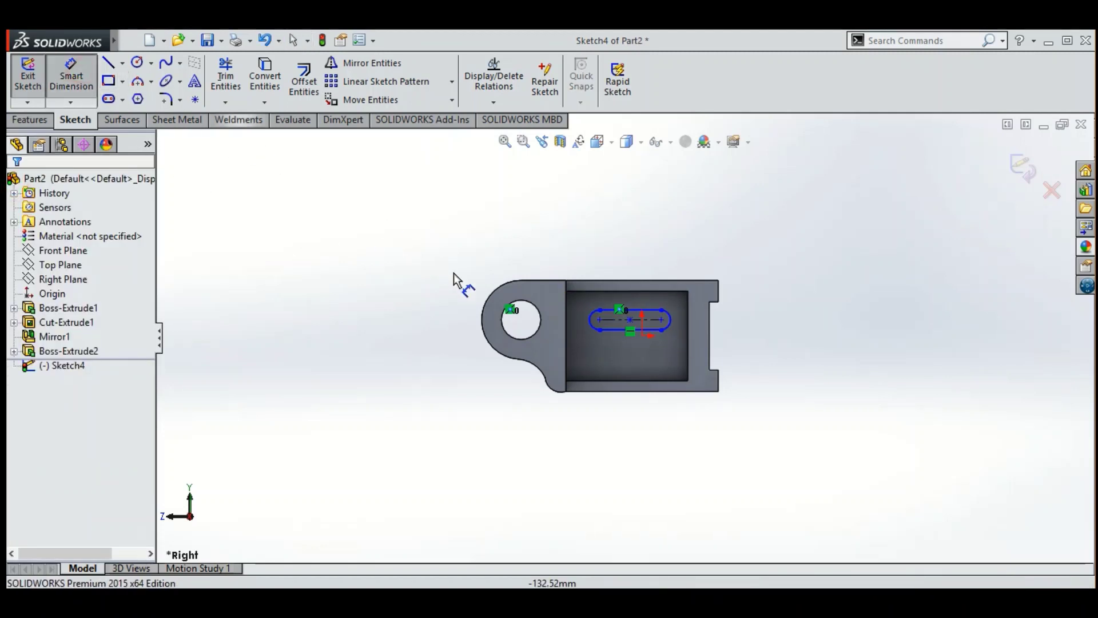
pyautogui.scroll(-2, 623, 347)
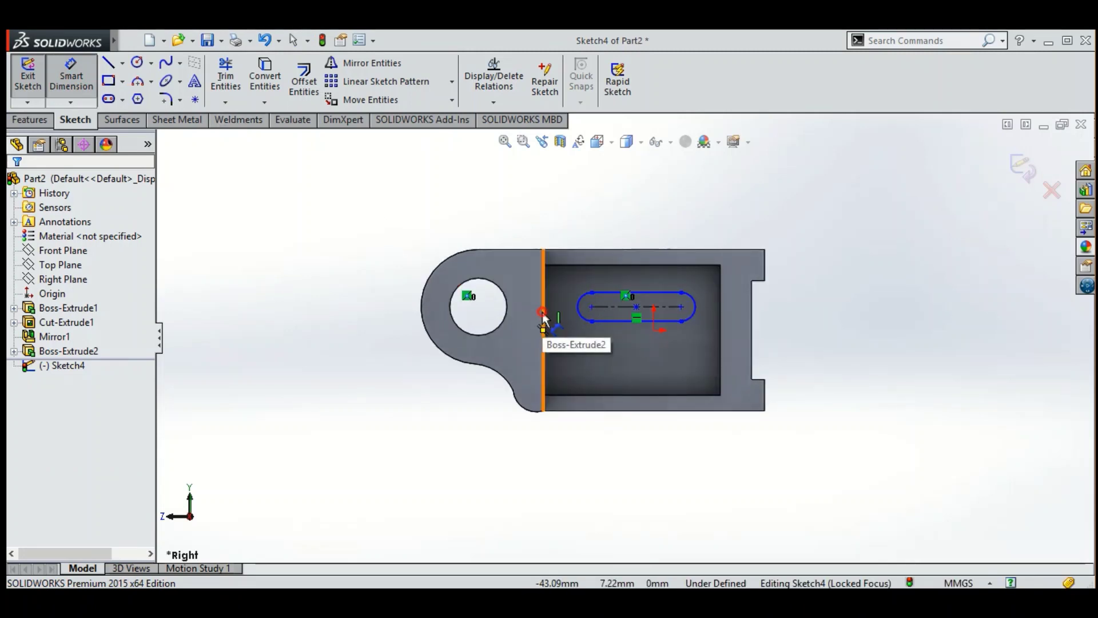
# Dimension the slot's end centre 25 mm from the lug-block edge.
pyautogui.click(543, 313)
pyautogui.click(581, 316)
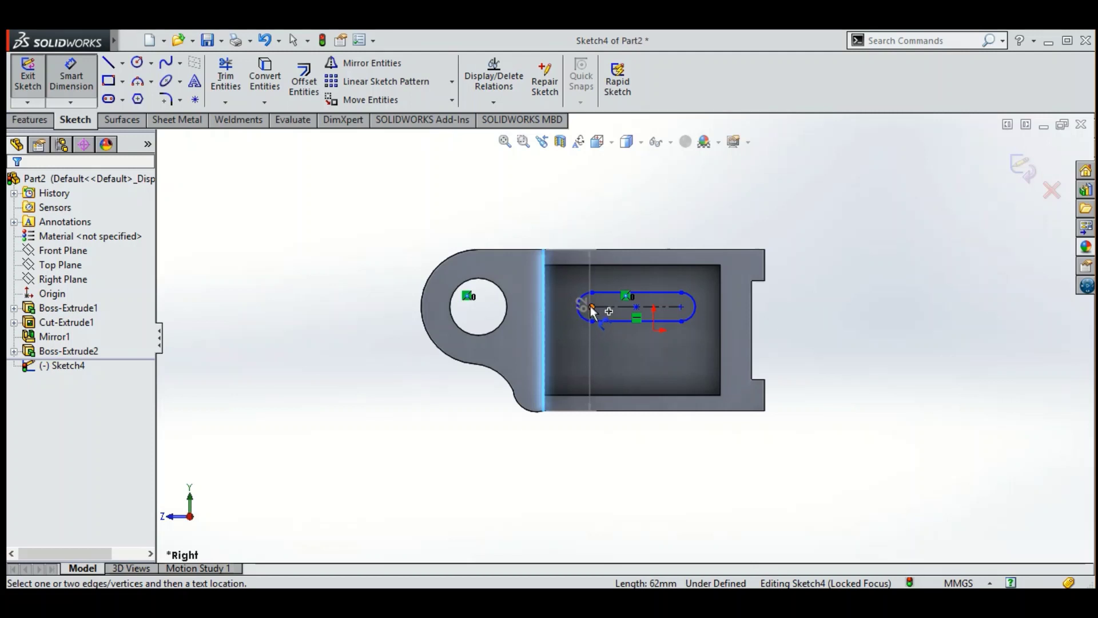
pyautogui.click(579, 346)
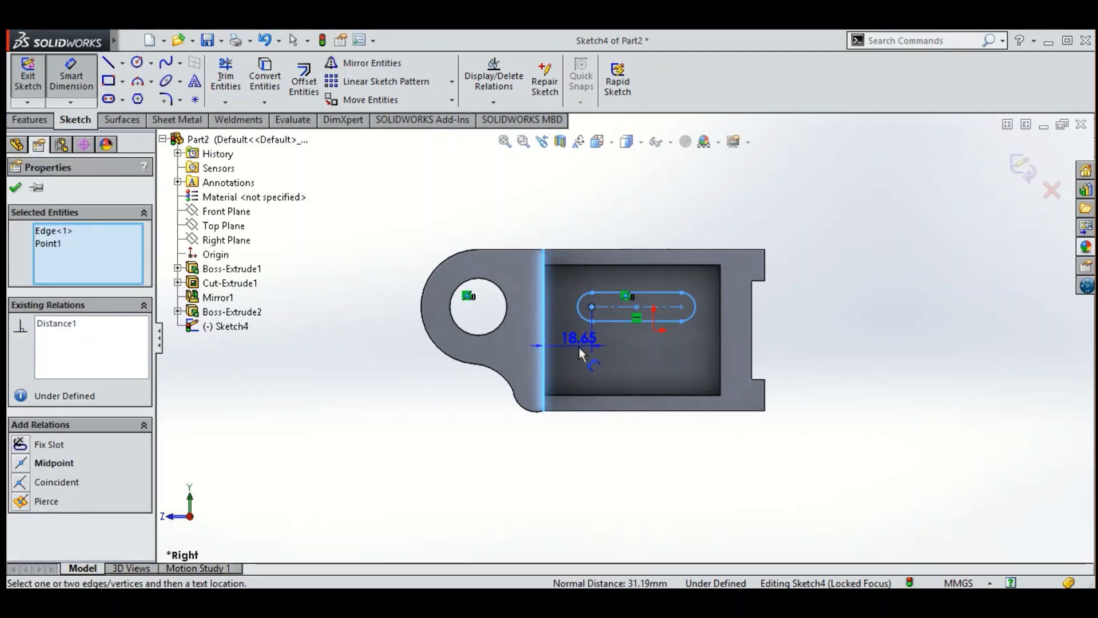
pyautogui.click(579, 348)
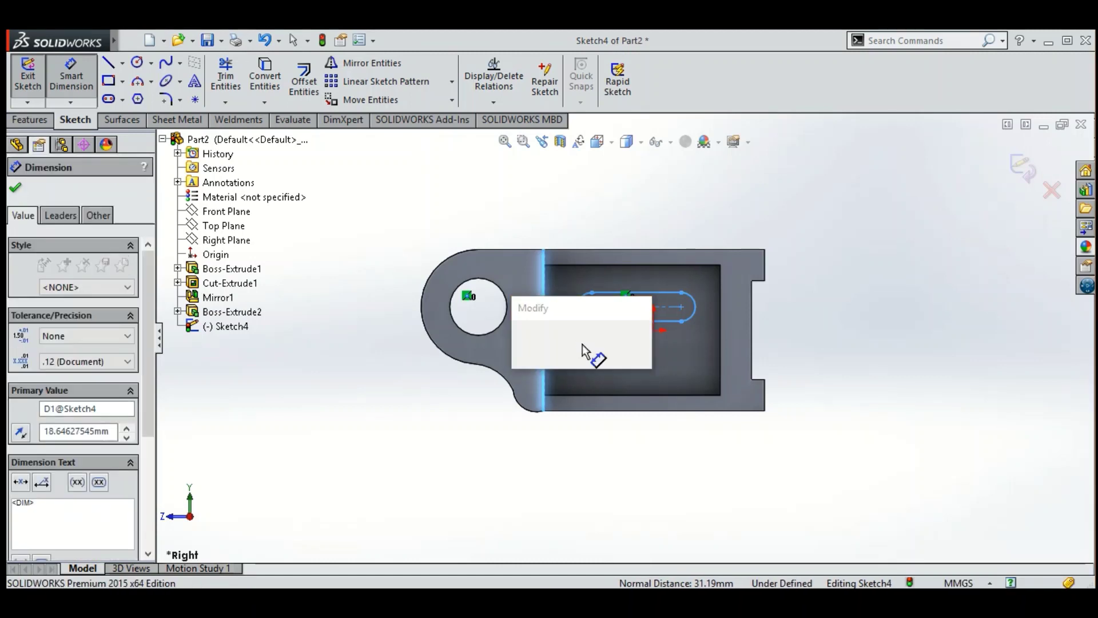
pyautogui.write('25')
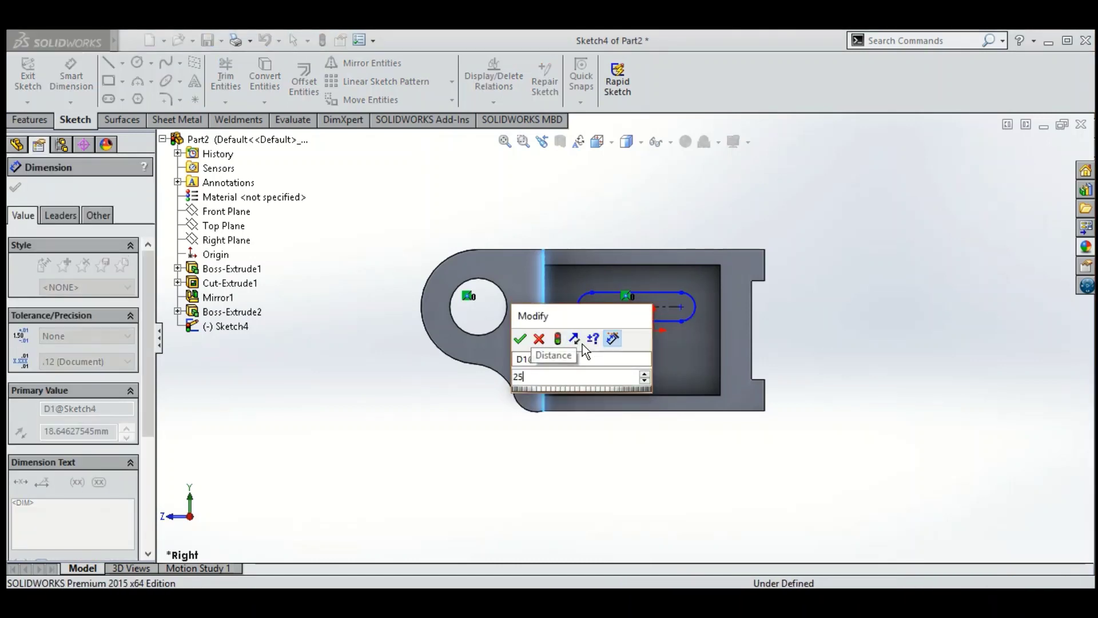
pyautogui.press('Return')
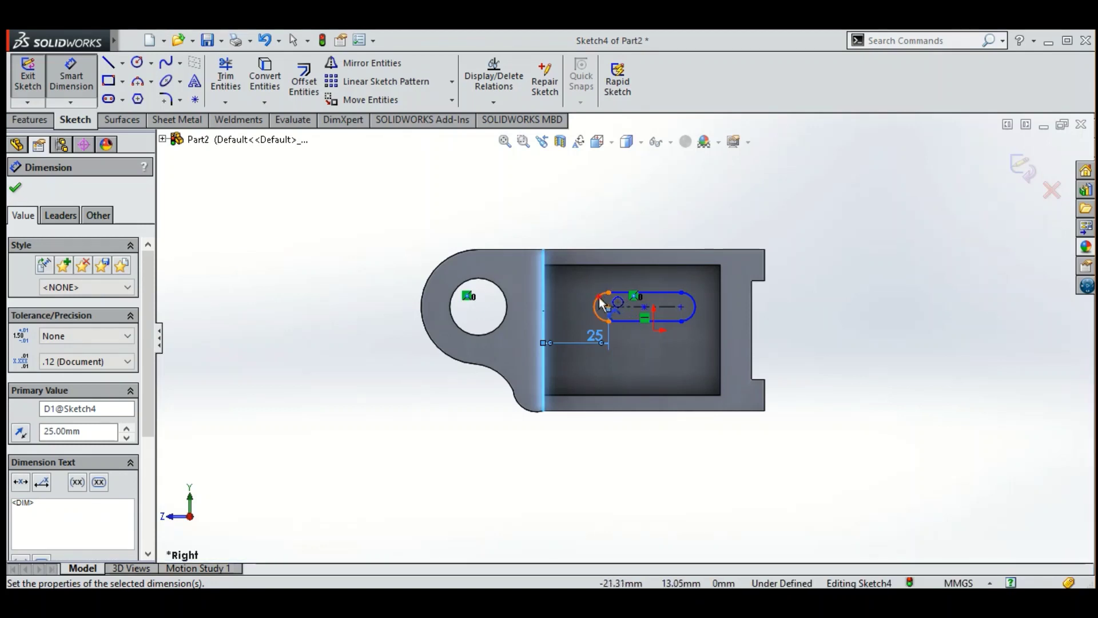
# Add the R6 end radius and an 18 mm centre-to-centre slot length.
pyautogui.click(581, 297)
pyautogui.click(578, 293)
pyautogui.write('6')
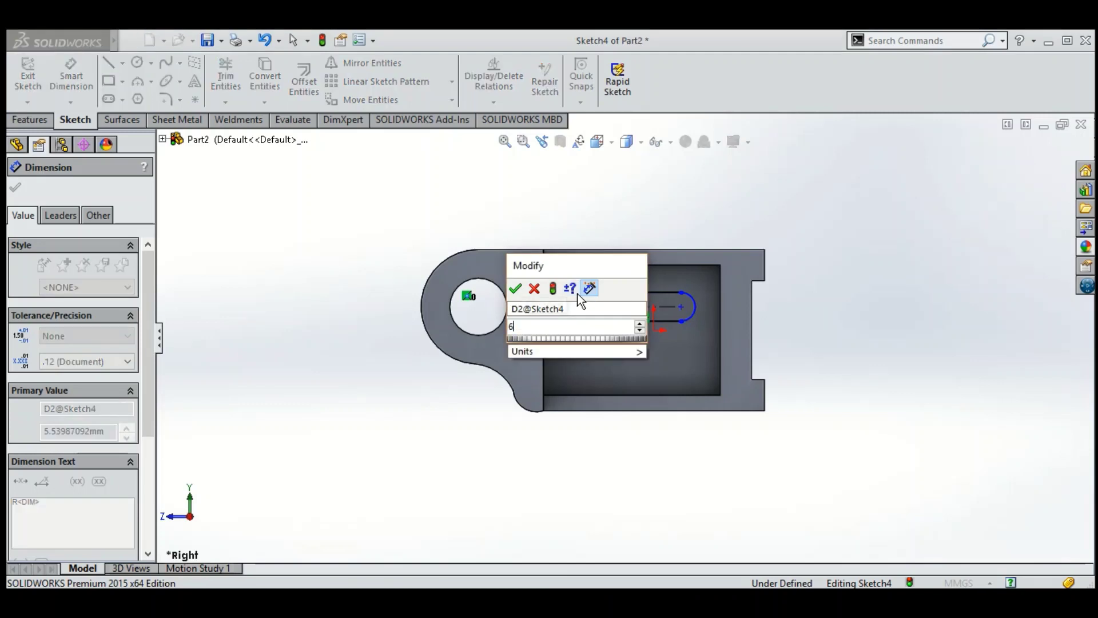
pyautogui.press('Return')
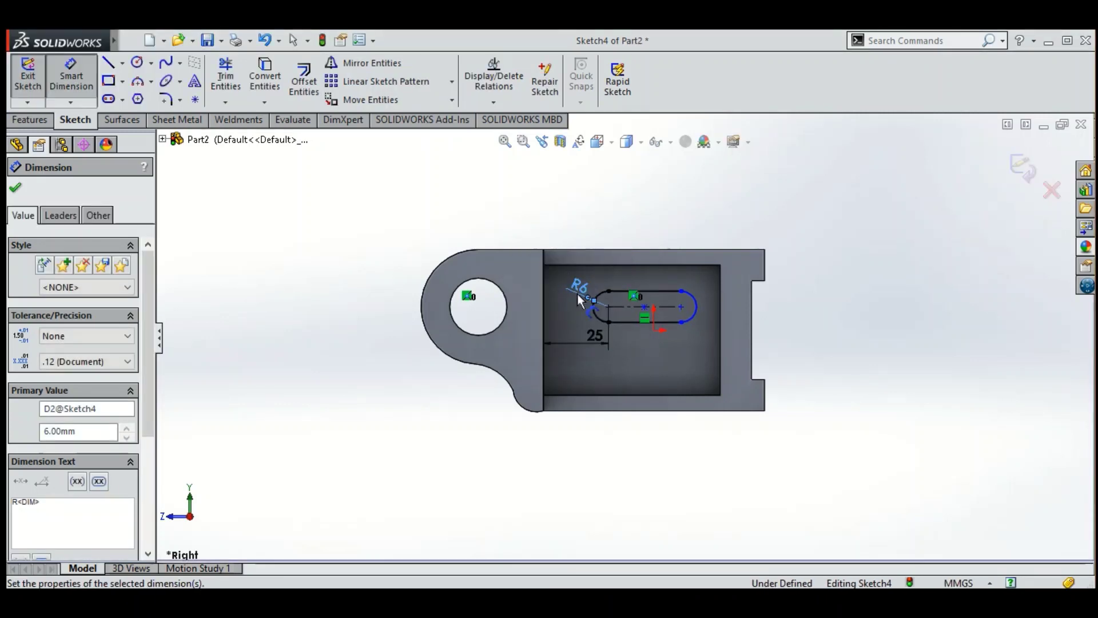
pyautogui.click(609, 310)
pyautogui.click(667, 318)
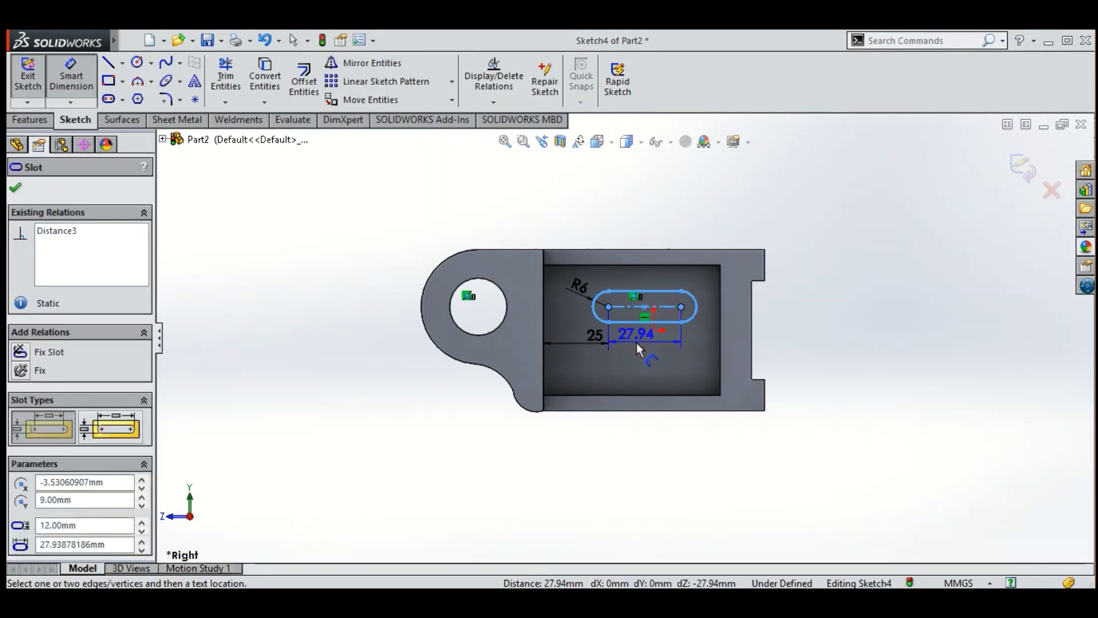
pyautogui.click(638, 343)
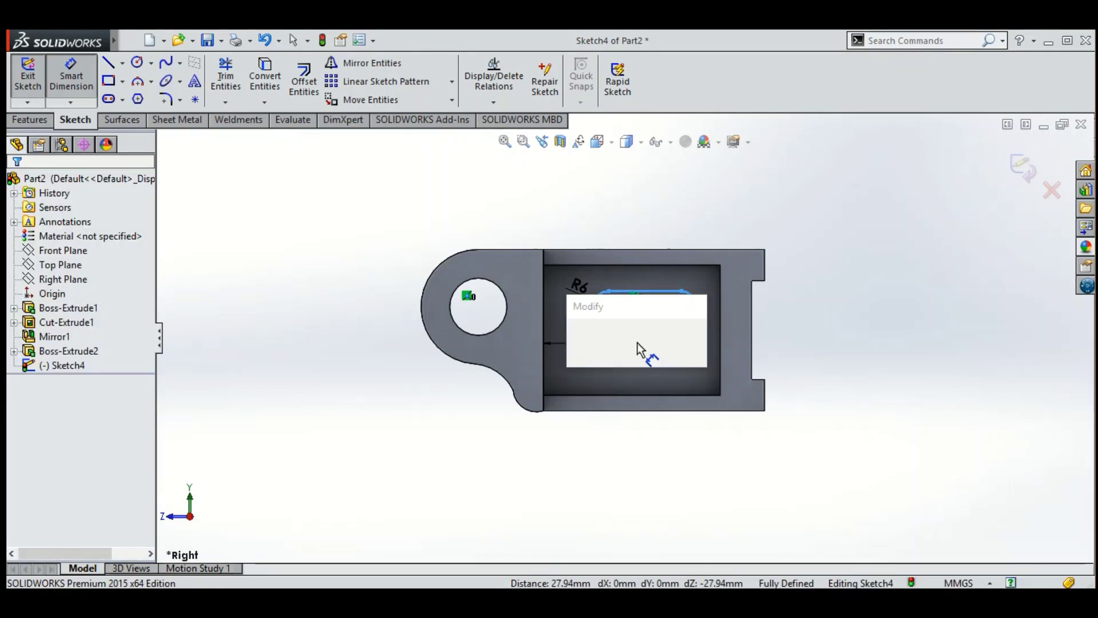
pyautogui.write('1')
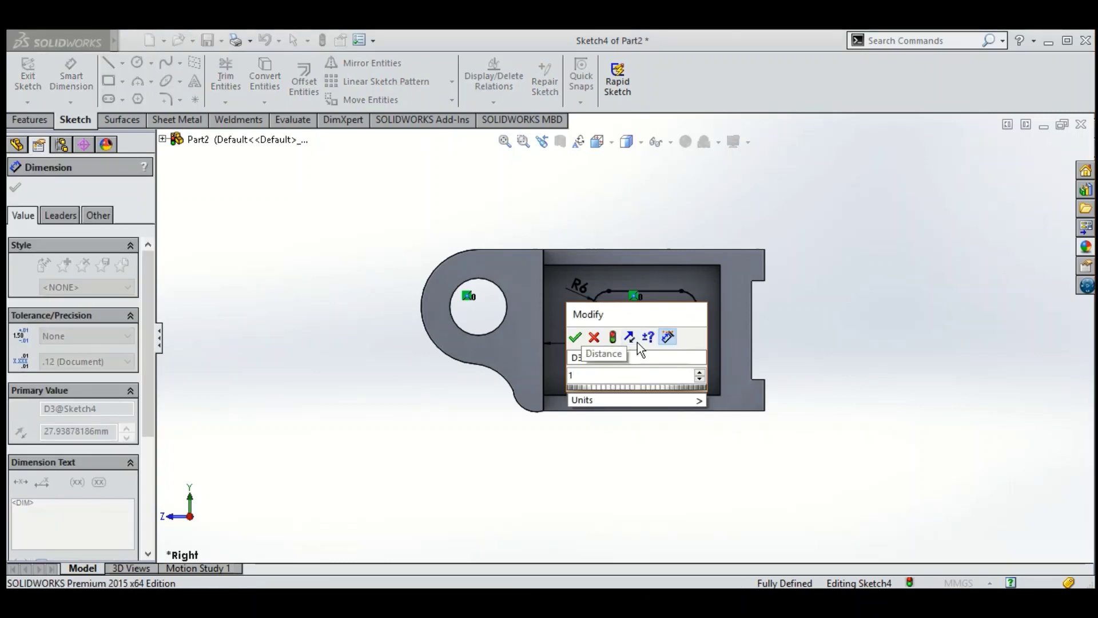
pyautogui.write('8')
pyautogui.press('Return')
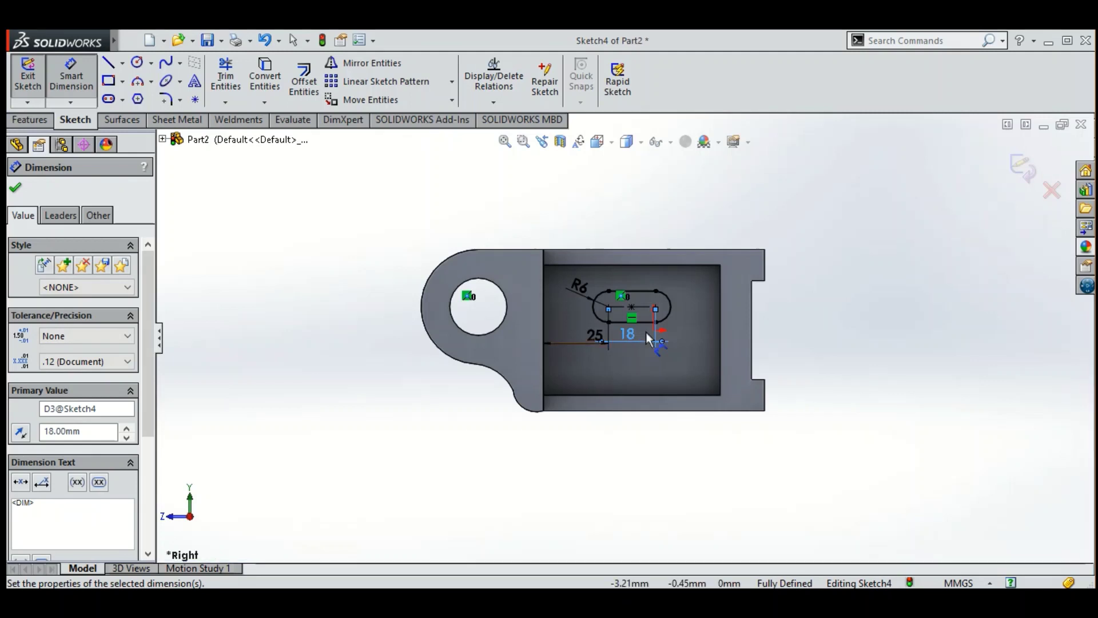
pyautogui.click(15, 190)
pyautogui.moveTo(287, 235)
pyautogui.mouseDown(button='middle')
pyautogui.moveTo(294, 256)
pyautogui.moveTo(320, 258)
pyautogui.mouseUp(button='middle')
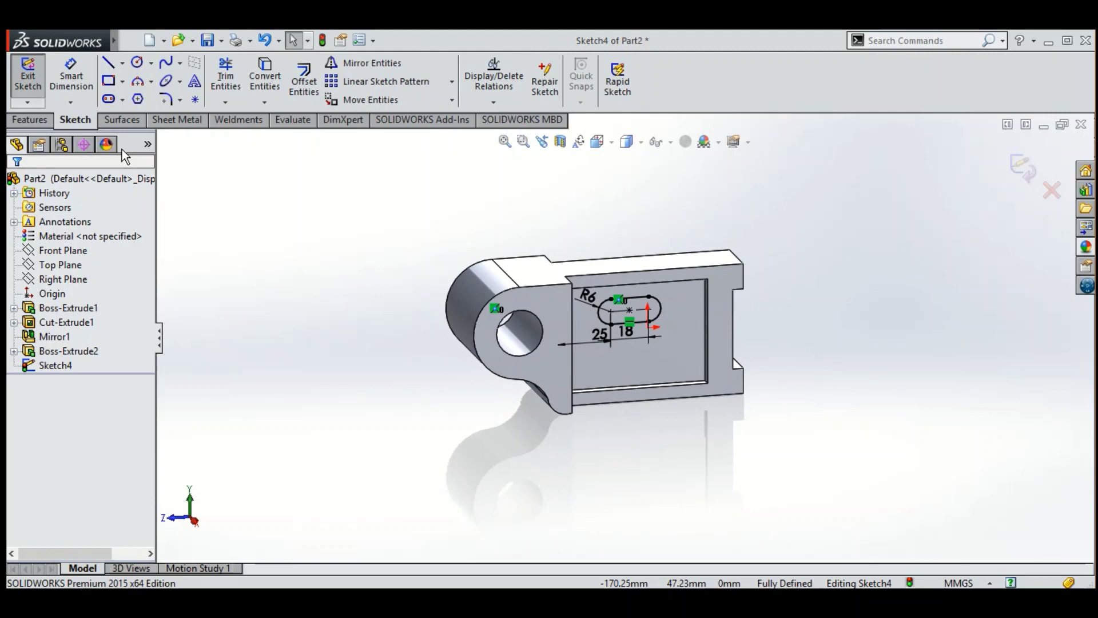
# Extruded-cut the slot sketch Mid Plane, 50 mm, through the pocket floor.
pyautogui.click(33, 121)
pyautogui.click(244, 85)
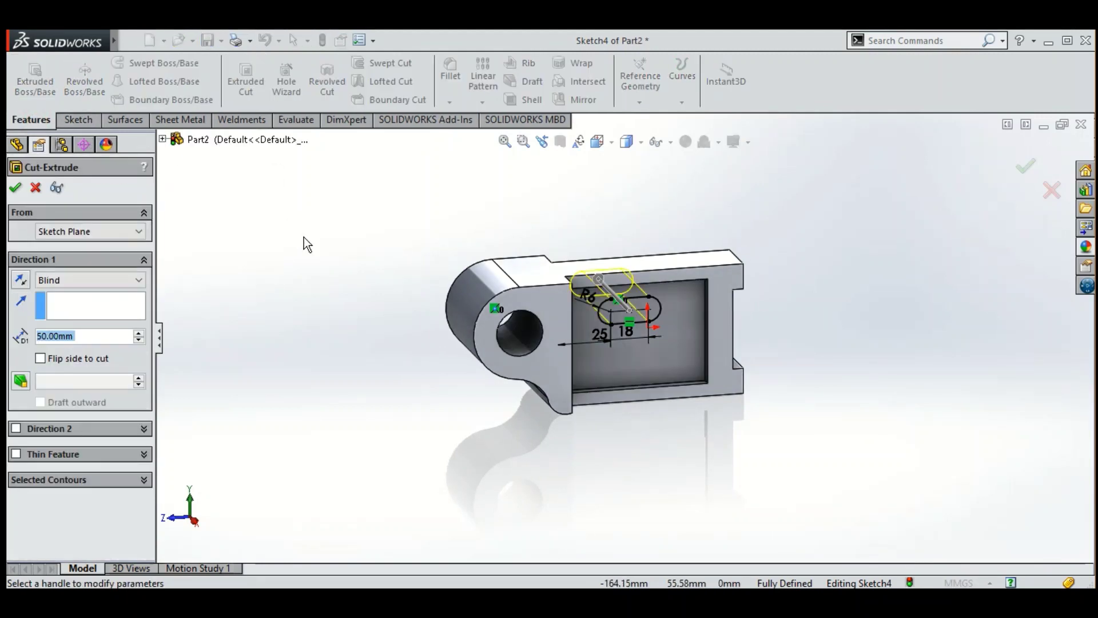
pyautogui.moveTo(327, 205); pyautogui.dragTo(324, 267, button='middle')
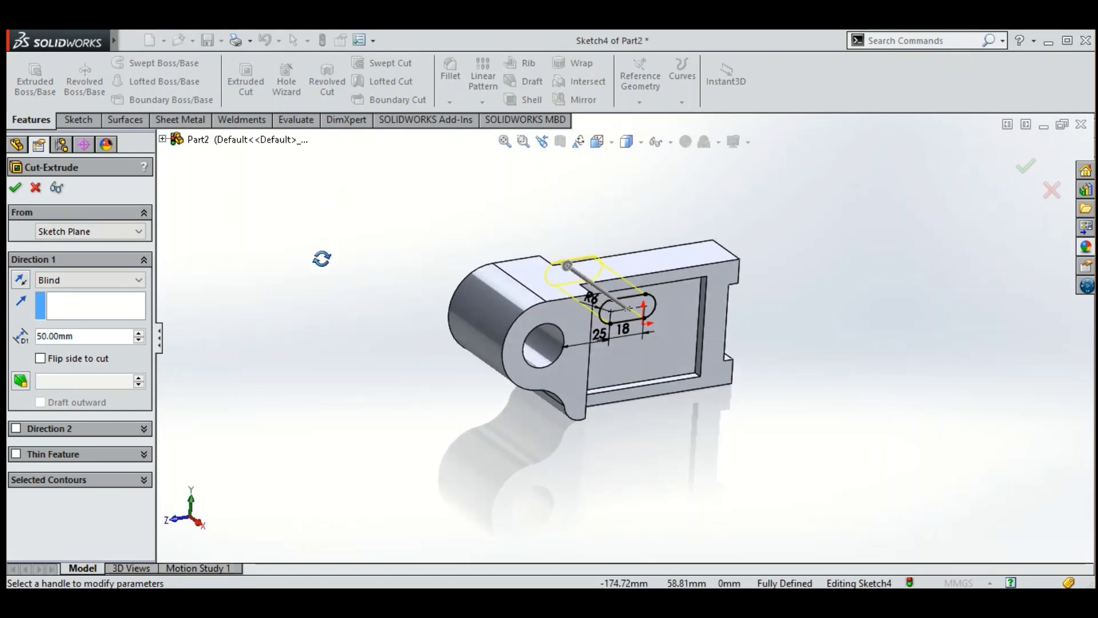
pyautogui.click(122, 278)
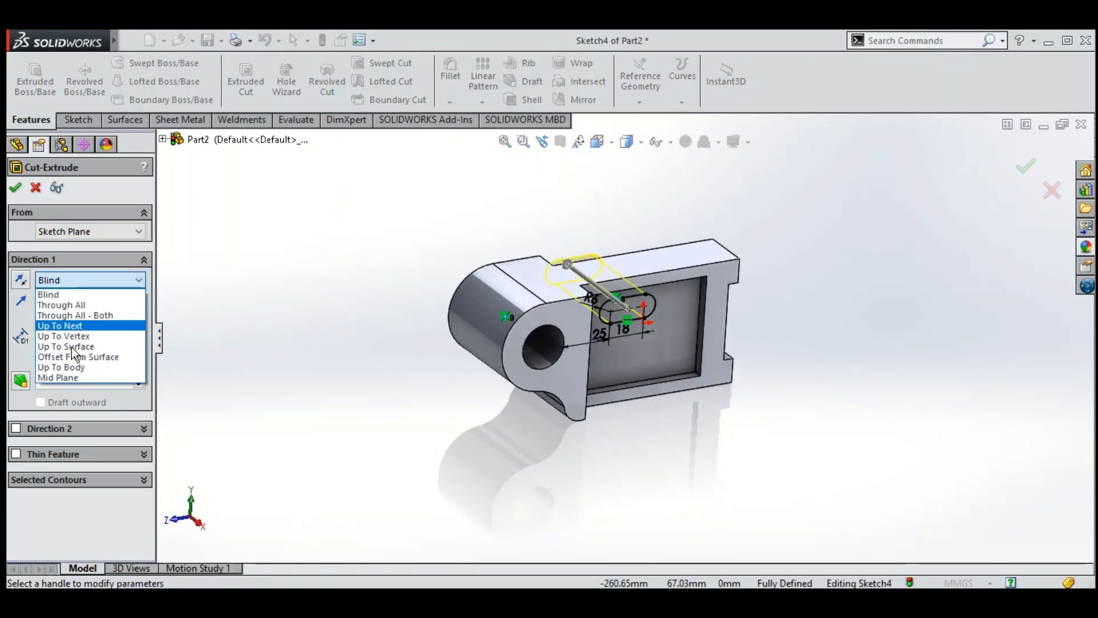
pyautogui.click(63, 377)
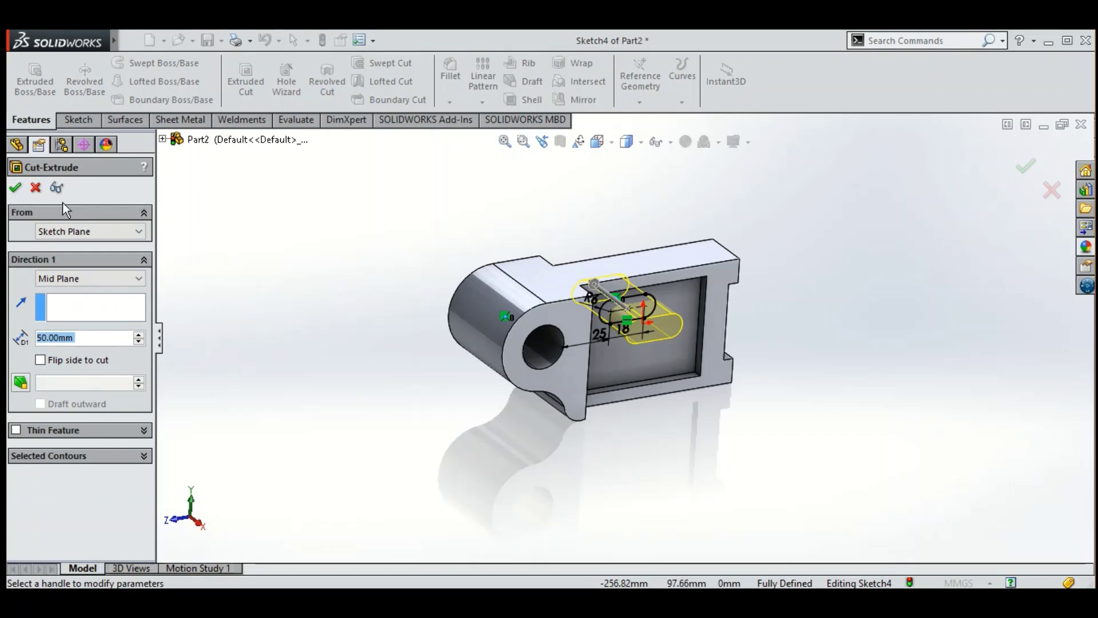
pyautogui.click(16, 189)
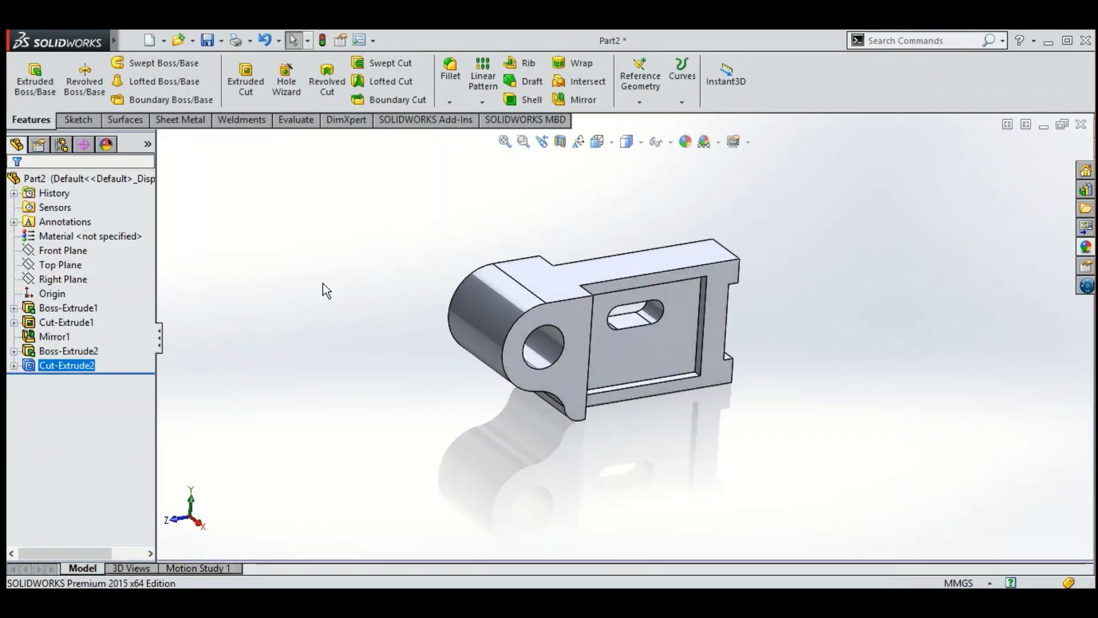
pyautogui.moveTo(322, 284); pyautogui.dragTo(312, 305, button='middle')
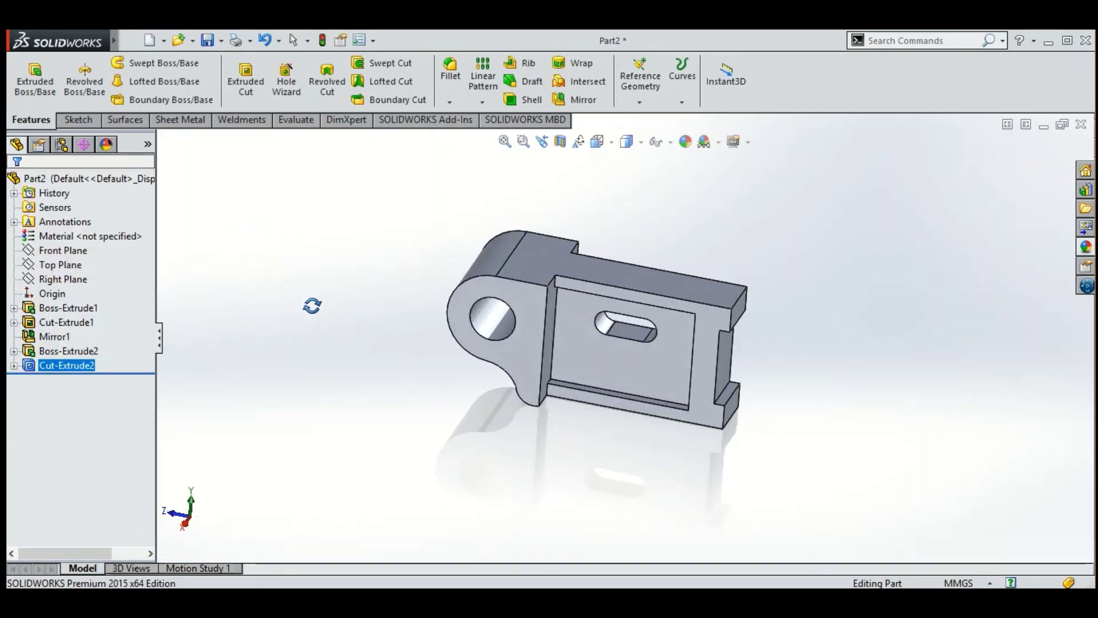
pyautogui.scroll(2, 419, 311)
pyautogui.scroll(-3, 722, 333)
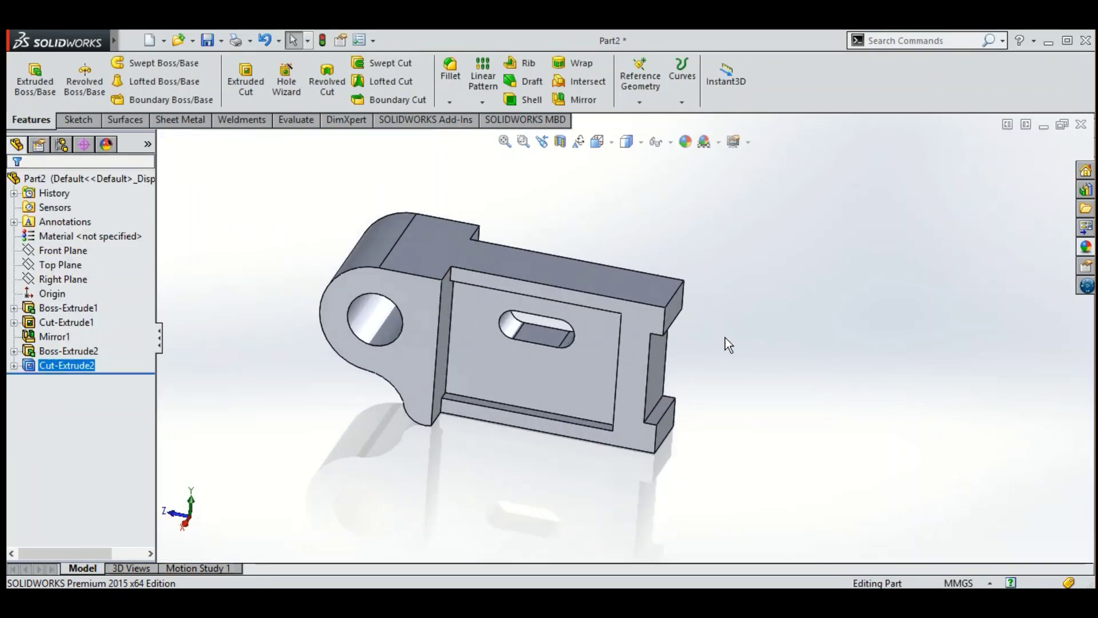
pyautogui.moveTo(726, 337)
pyautogui.mouseDown(button='middle')
pyautogui.moveTo(726, 289)
pyautogui.moveTo(701, 333)
pyautogui.moveTo(660, 338)
pyautogui.moveTo(642, 405)
pyautogui.moveTo(704, 312)
pyautogui.moveTo(701, 298)
pyautogui.moveTo(716, 334)
pyautogui.moveTo(741, 314)
pyautogui.moveTo(702, 316)
pyautogui.mouseUp(button='middle')
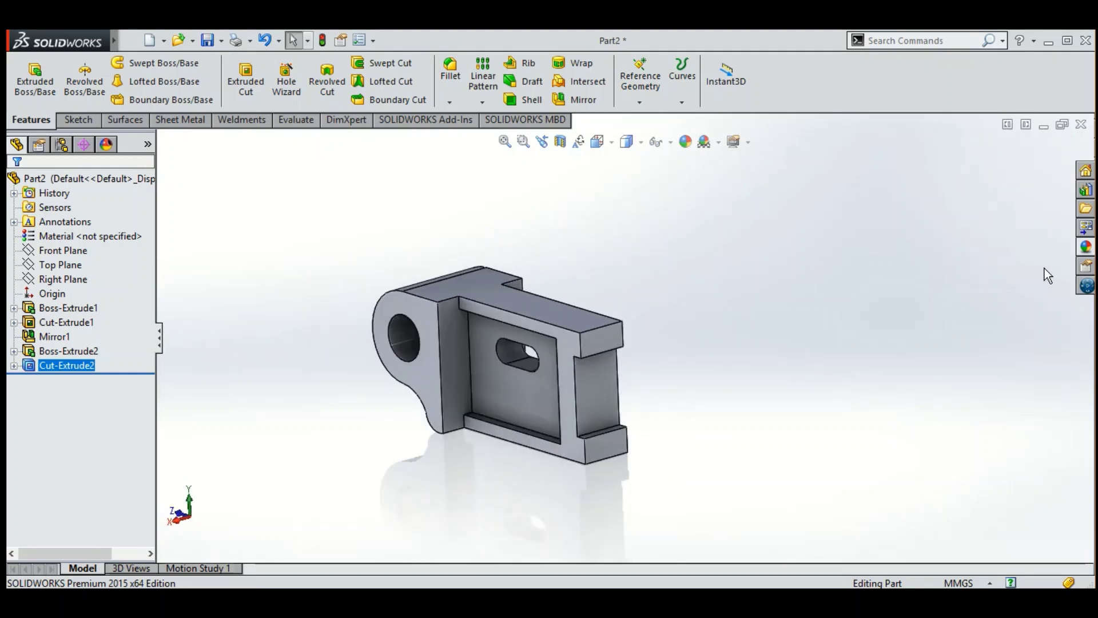
# Apply yellow high gloss plastic (Appearances > Plastic > High Gloss) to the whole part.
pyautogui.click(1087, 248)
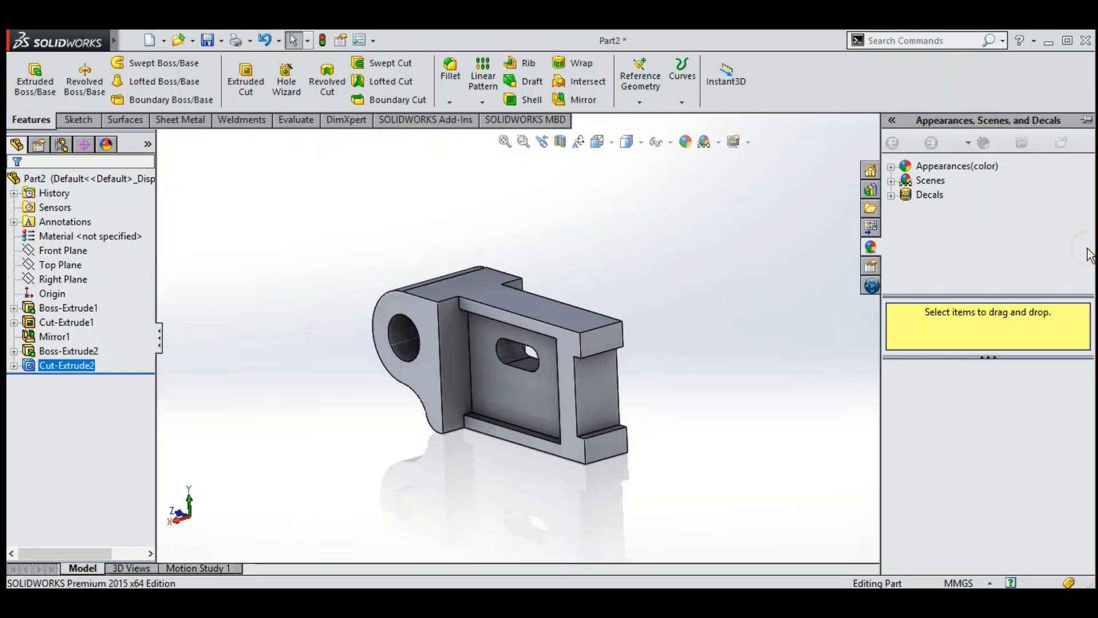
pyautogui.click(891, 169)
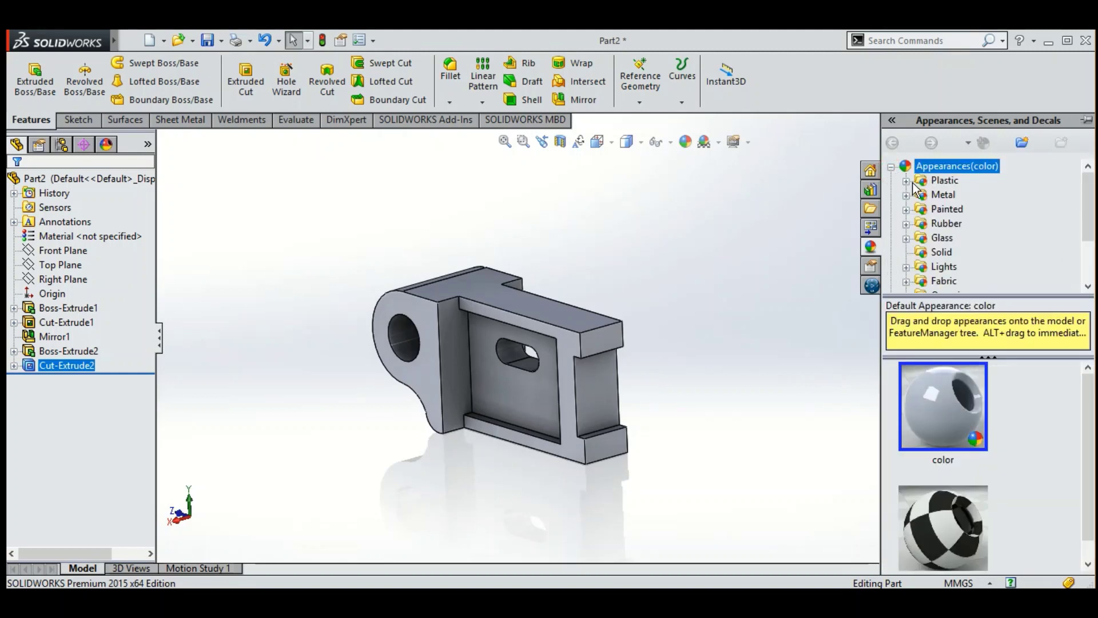
pyautogui.click(909, 184)
pyautogui.click(956, 184)
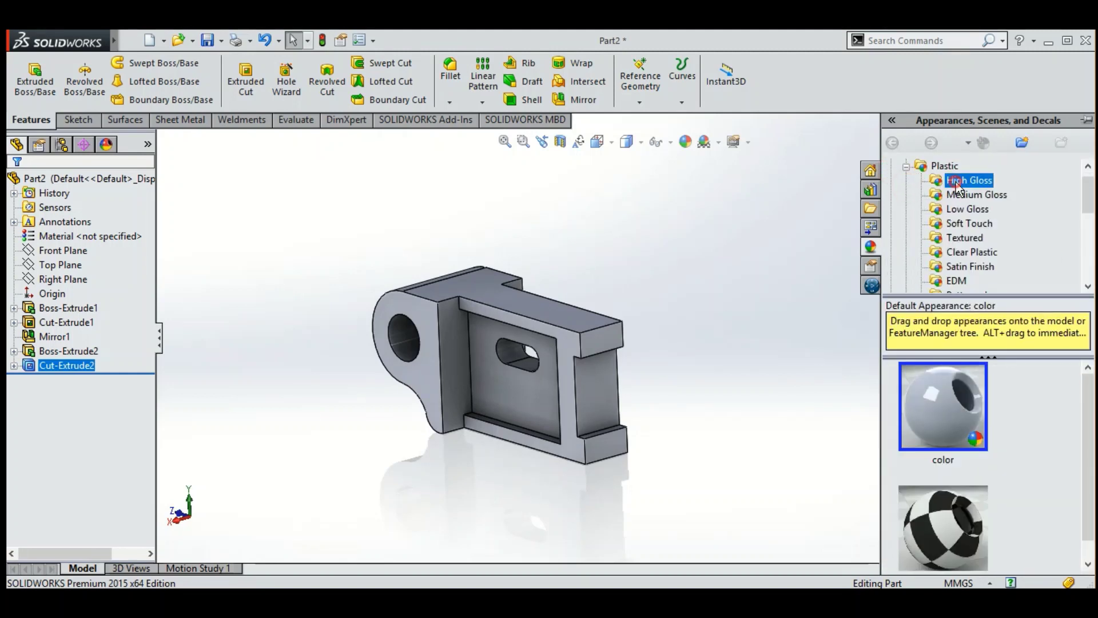
pyautogui.scroll(-1, 967, 424)
pyautogui.scroll(-1, 966, 438)
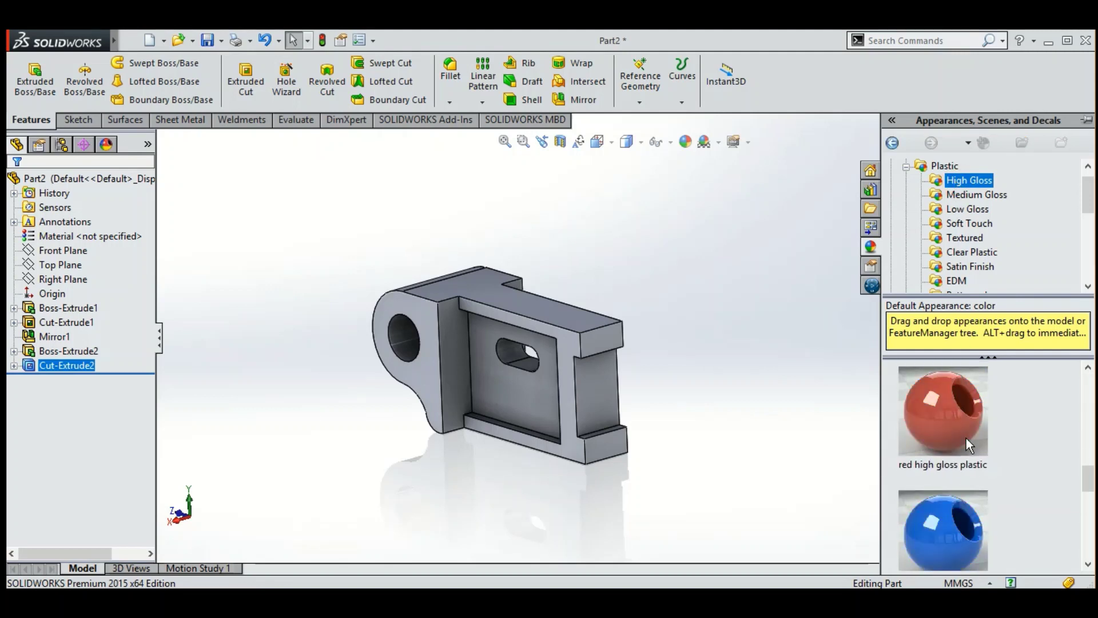
pyautogui.scroll(-1, 972, 439)
pyautogui.moveTo(977, 413); pyautogui.dragTo(523, 347)
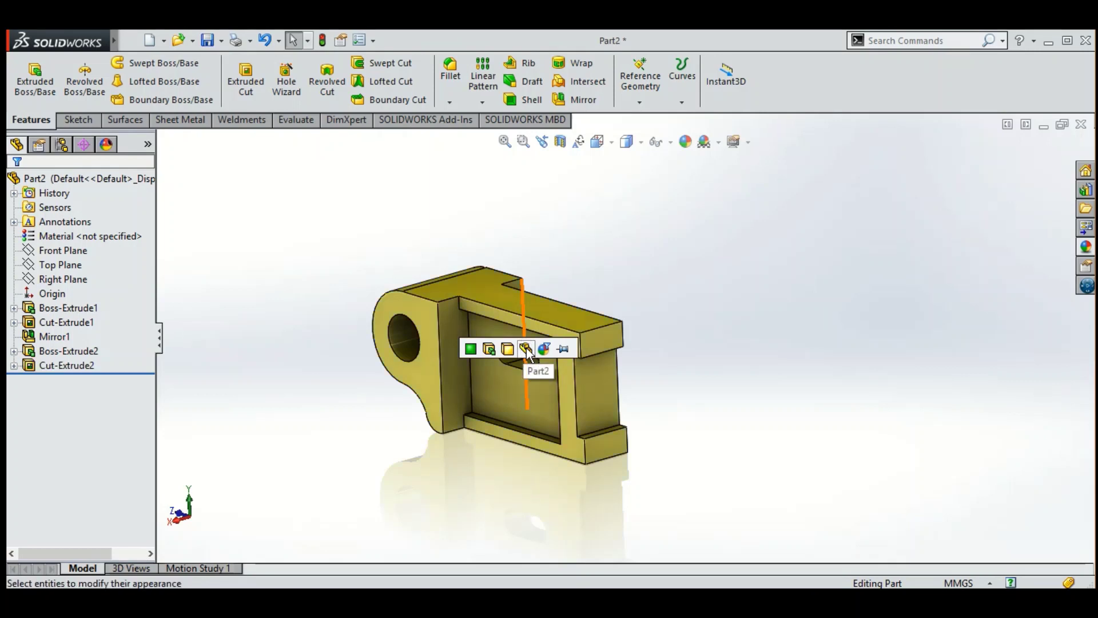
pyautogui.moveTo(612, 318); pyautogui.dragTo(713, 340, button='middle')
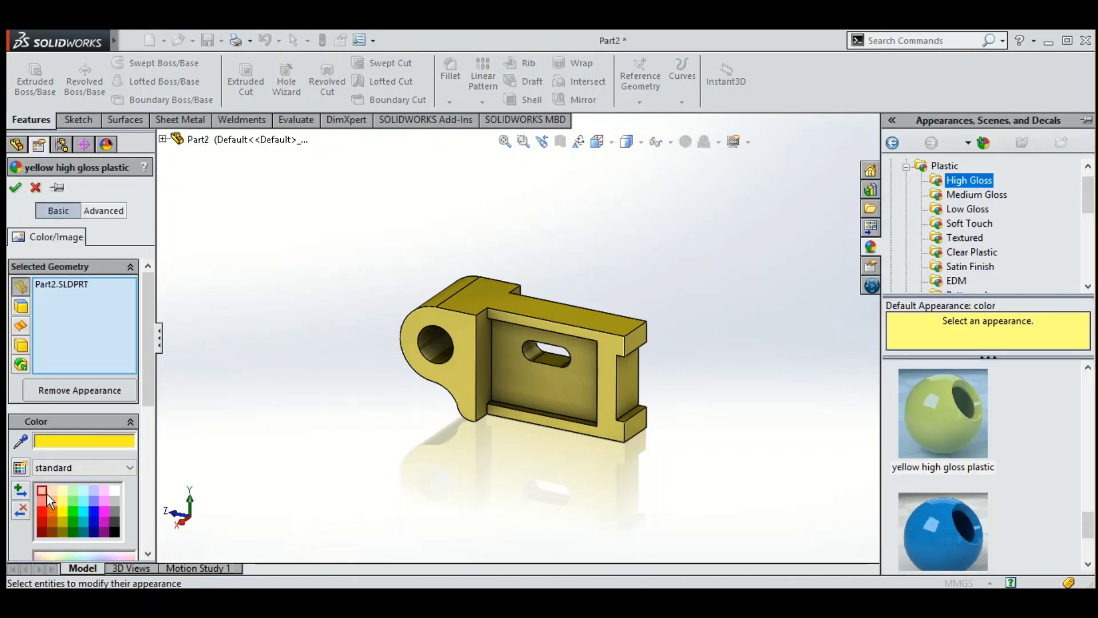
# Preview various palette colours on the part, from brown and blue to grey and purple.
pyautogui.click(44, 492)
pyautogui.click(54, 507)
pyautogui.click(59, 516)
pyautogui.click(75, 520)
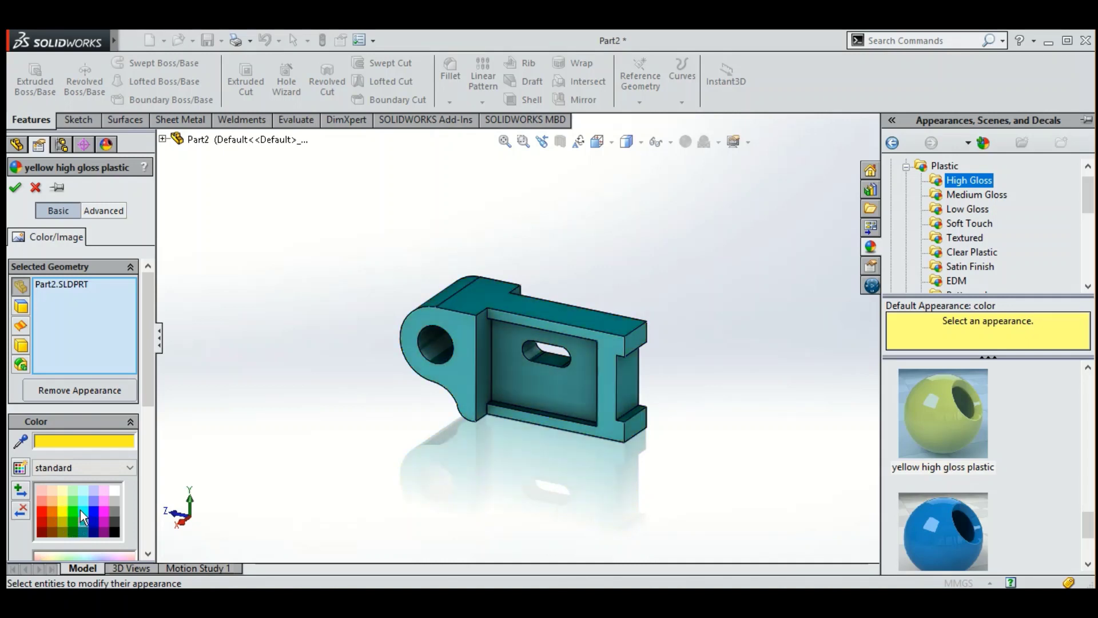
pyautogui.click(91, 511)
pyautogui.click(94, 537)
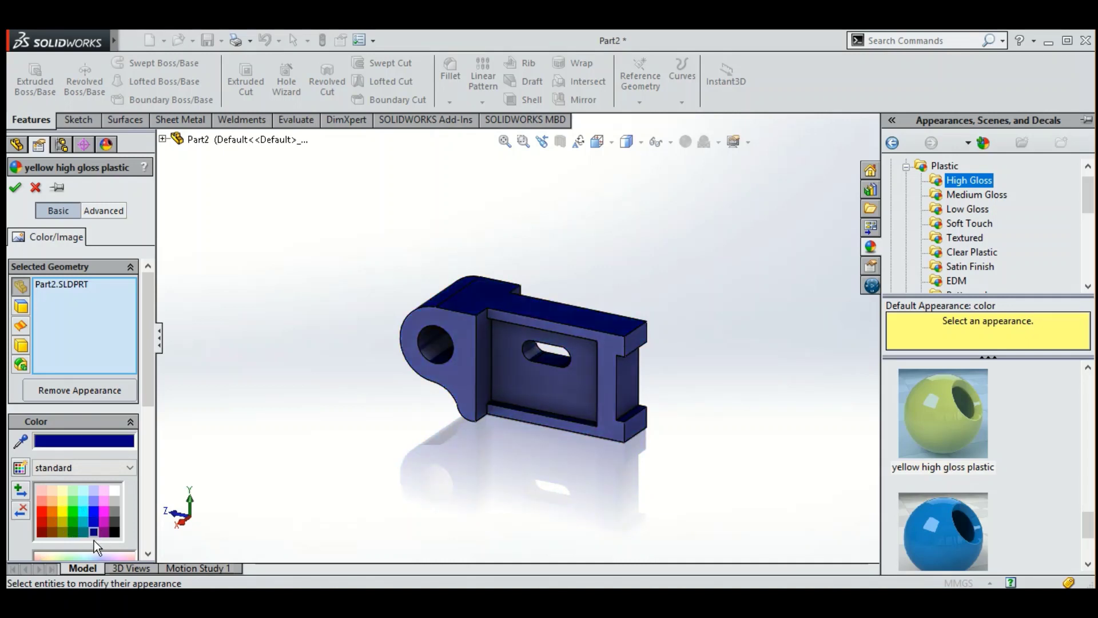
pyautogui.click(114, 532)
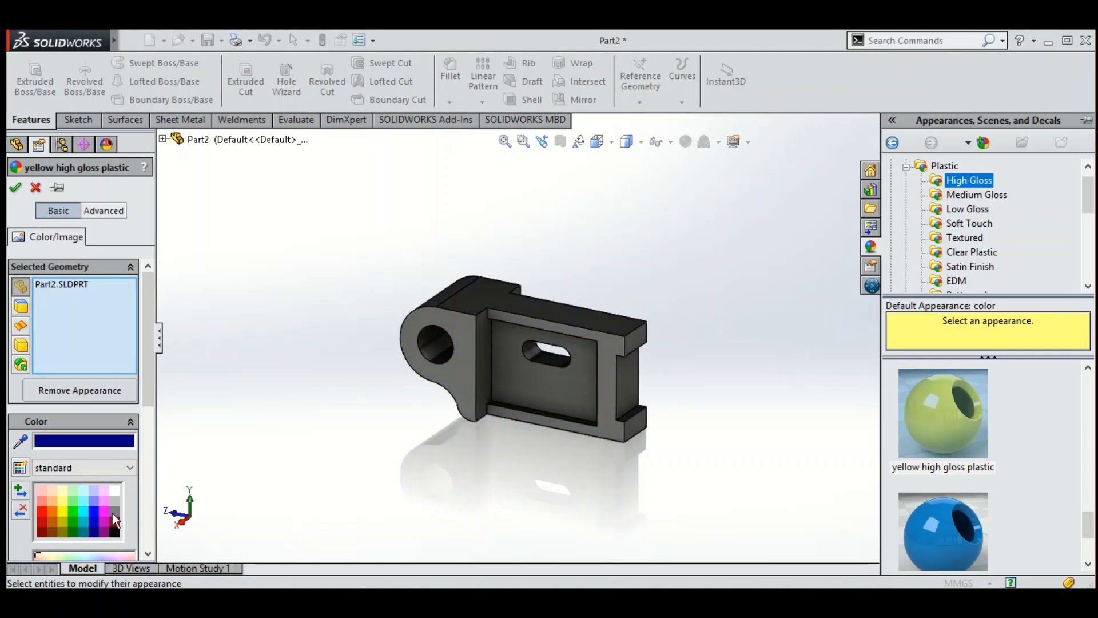
pyautogui.click(112, 512)
pyautogui.click(104, 504)
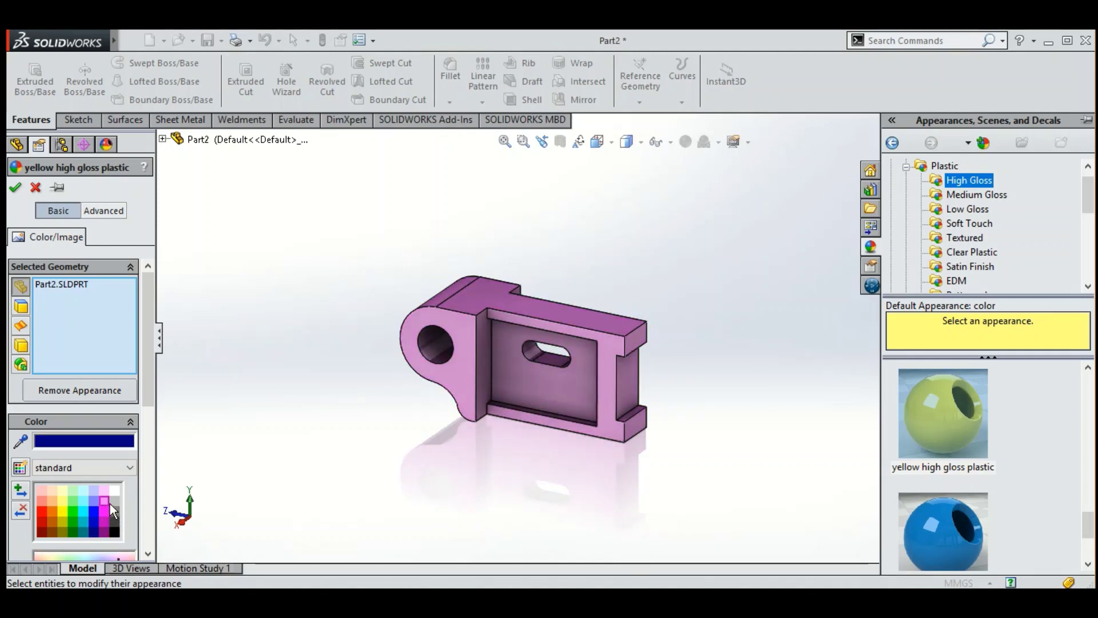
pyautogui.click(112, 521)
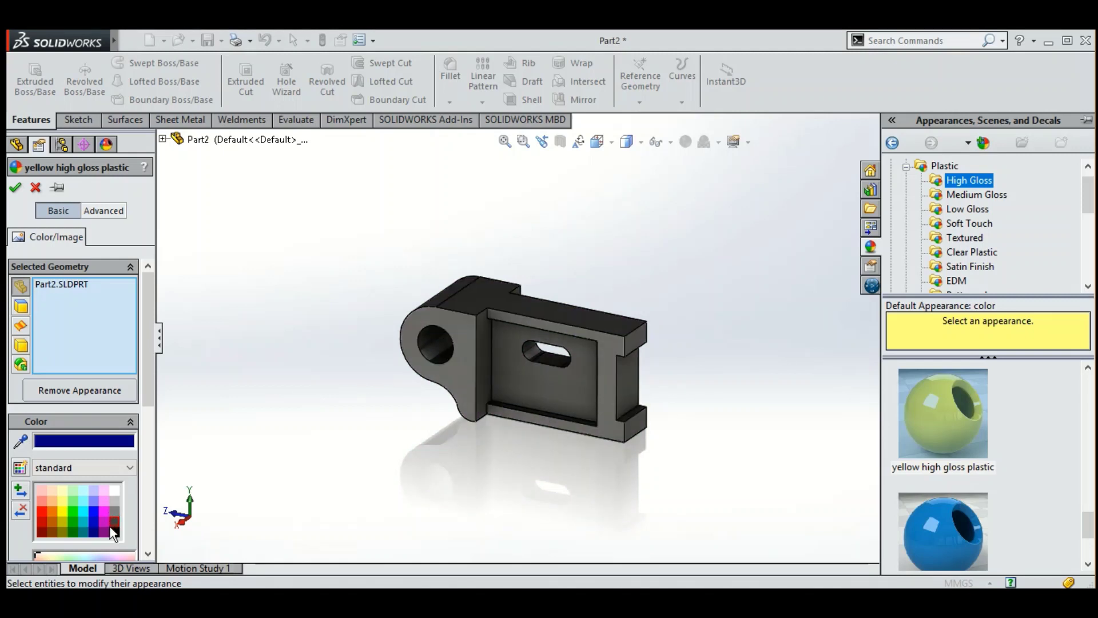
pyautogui.click(105, 532)
# Recolour the part black, accept it, and orbit to view the result.
pyautogui.click(116, 530)
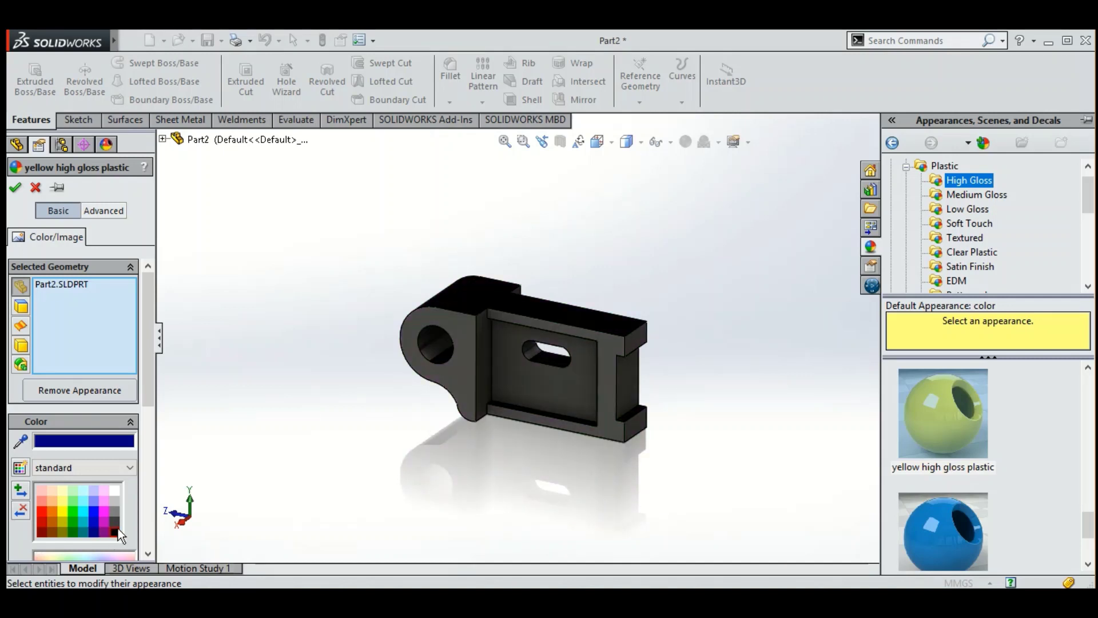
pyautogui.click(16, 189)
pyautogui.moveTo(666, 299)
pyautogui.mouseDown(button='middle')
pyautogui.moveTo(622, 290)
pyautogui.moveTo(658, 318)
pyautogui.moveTo(708, 297)
pyautogui.mouseUp(button='middle')
pyautogui.scroll(-3, 670, 297)
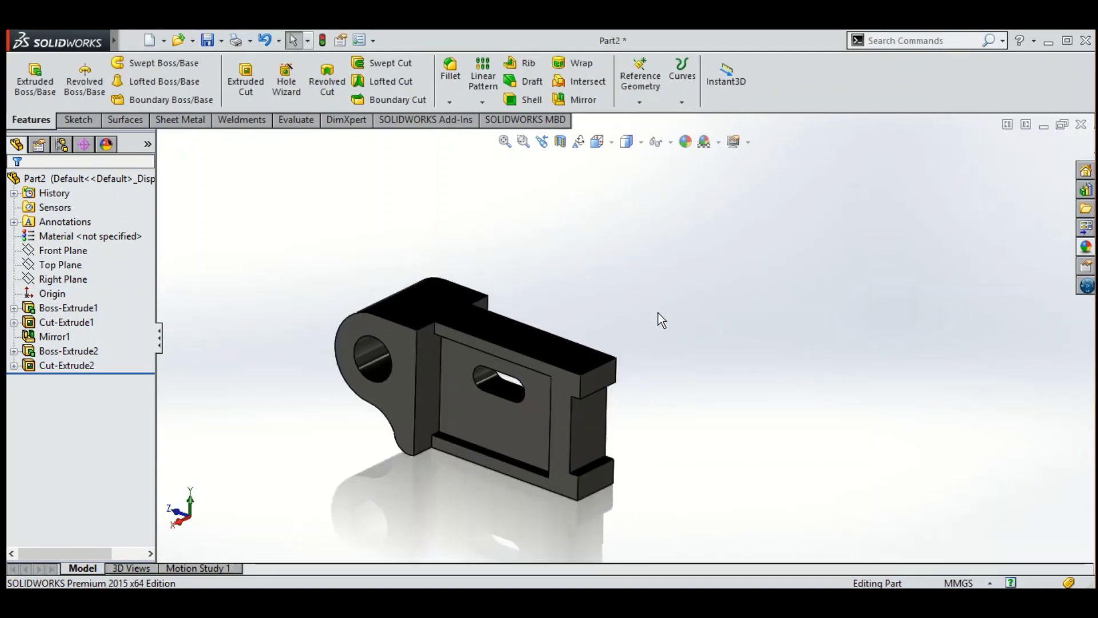
pyautogui.moveTo(623, 360)
pyautogui.mouseDown(button='middle')
pyautogui.moveTo(722, 311)
pyautogui.moveTo(671, 285)
pyautogui.moveTo(711, 314)
pyautogui.mouseUp(button='middle')
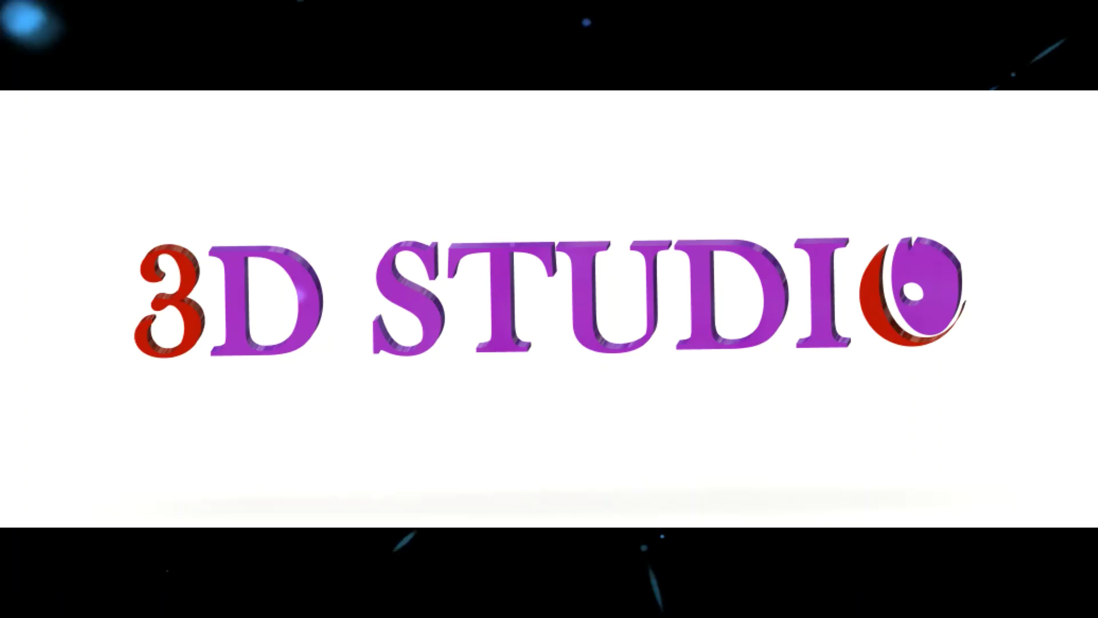